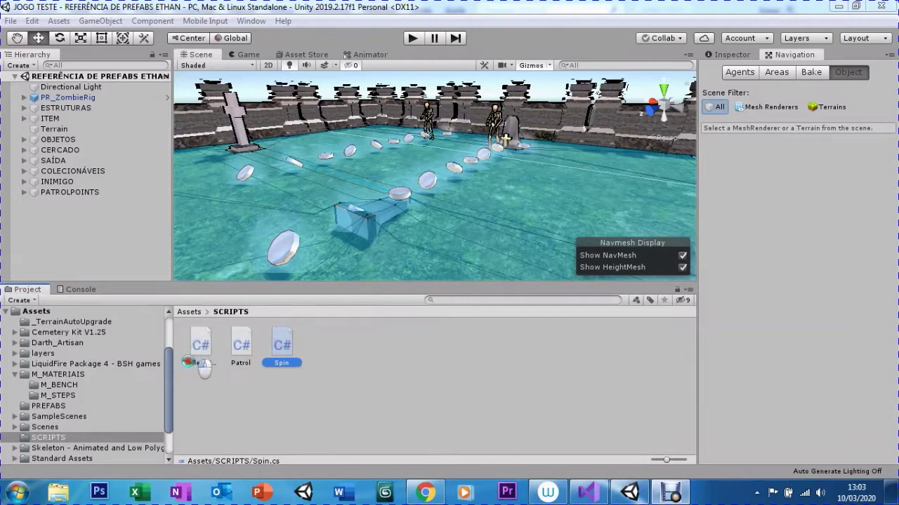
- Select CollectCoin in the SCRIPTS folder and open it in Visual Studio
{"action": "left_click", "coordinate": [197, 359]}
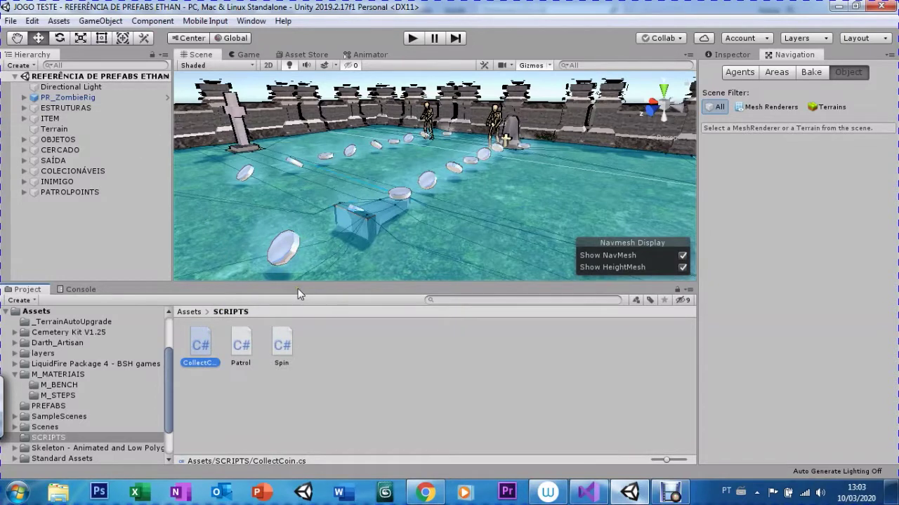
{"action": "double_click", "coordinate": [208, 342]}
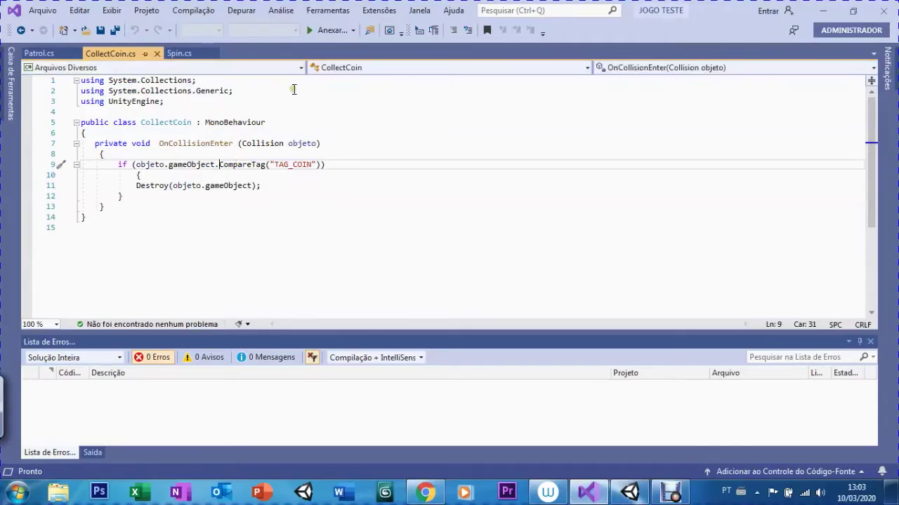
{"action": "left_click", "coordinate": [266, 123]}
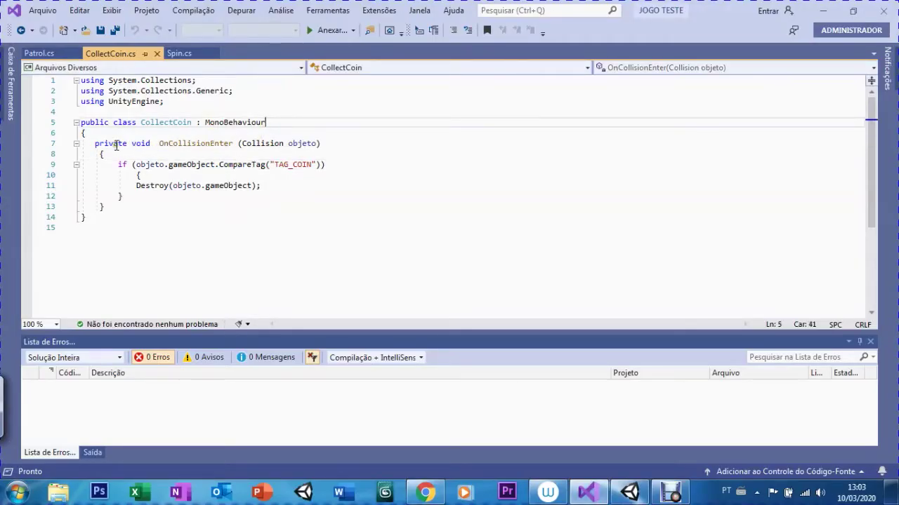
{"action": "double_click", "coordinate": [146, 145]}
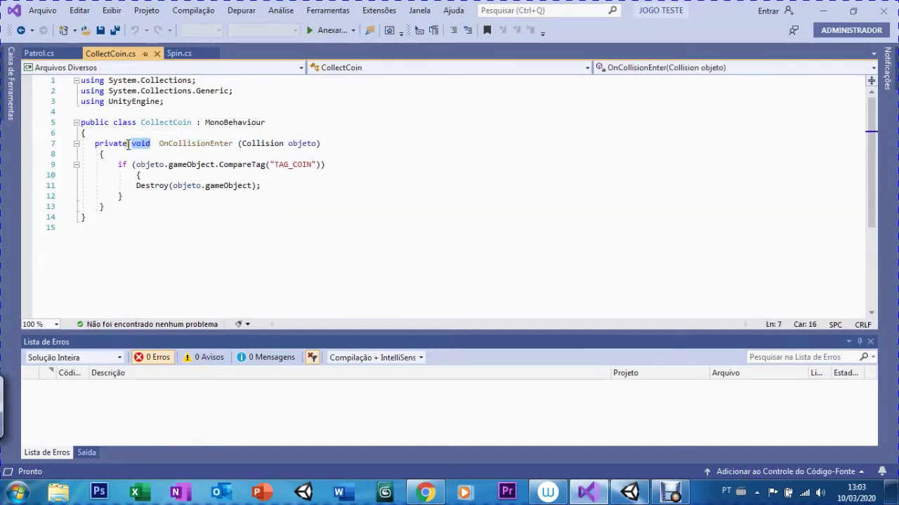
{"action": "left_click_drag", "start_coordinate": [127, 145], "coordinate": [95, 143]}
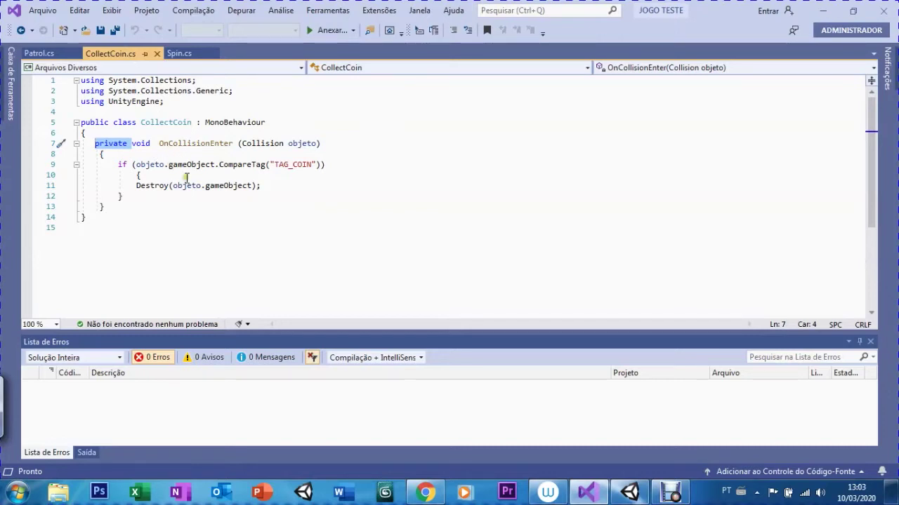
{"action": "left_click", "coordinate": [103, 144]}
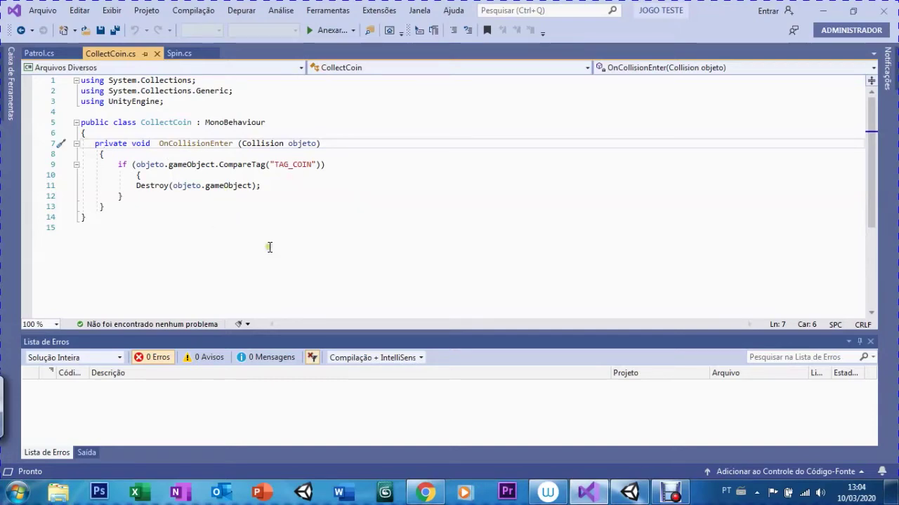
{"action": "left_click", "coordinate": [631, 489]}
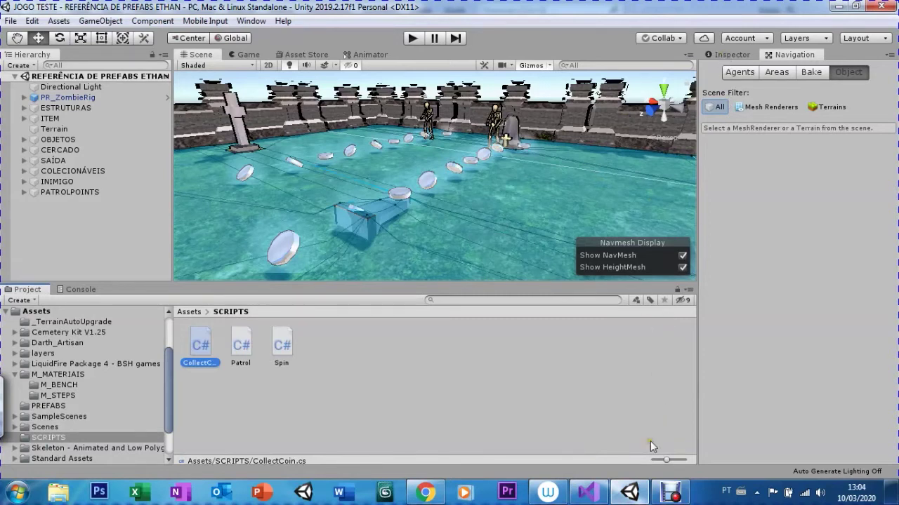
{"action": "left_click", "coordinate": [593, 498]}
{"action": "left_click", "coordinate": [273, 121]}
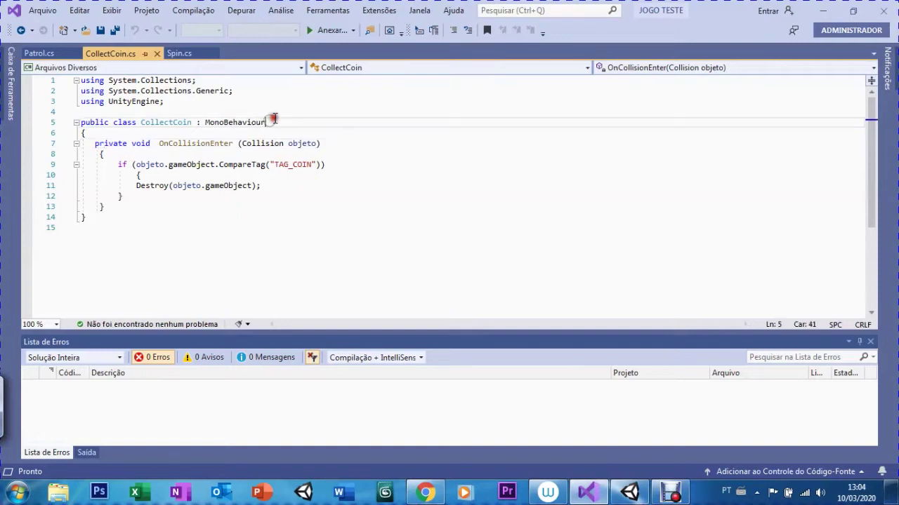
{"action": "left_click", "coordinate": [309, 130]}
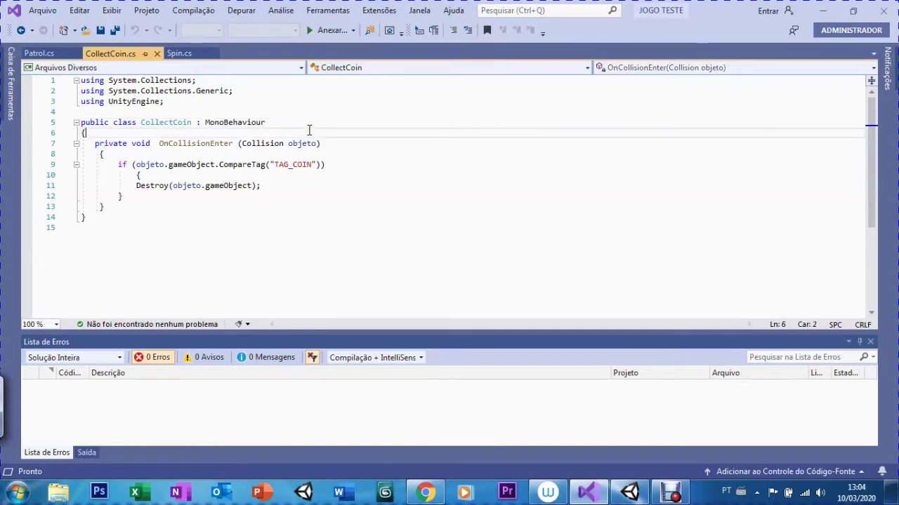
{"action": "key", "text": "Return"}
- Declare the field 'private int CoinPoints = 0;' above OnCollisionEnter
{"action": "type", "text": "private"}
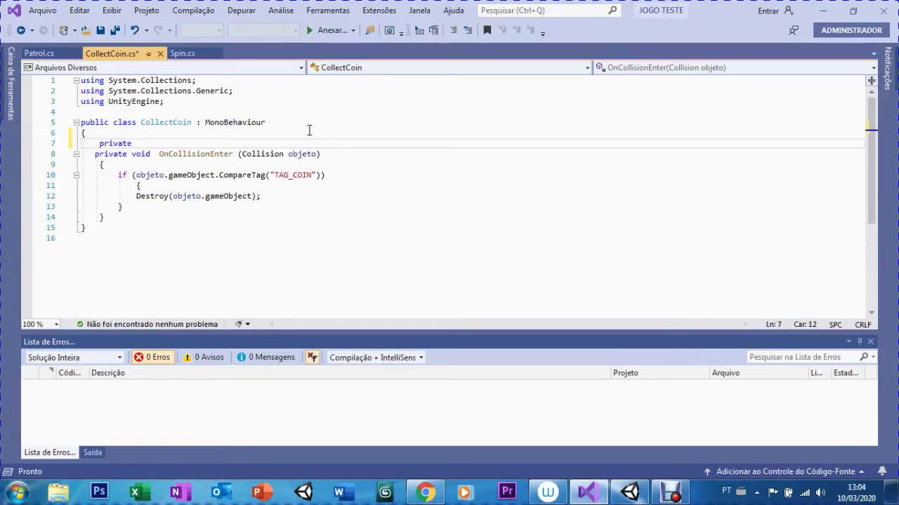
{"action": "type", "text": " int"}
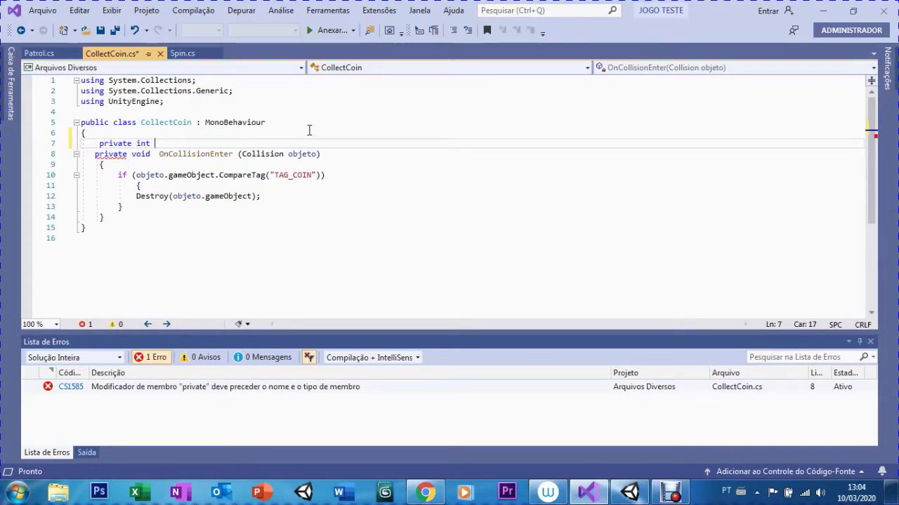
{"action": "type", "text": "= 0;"}
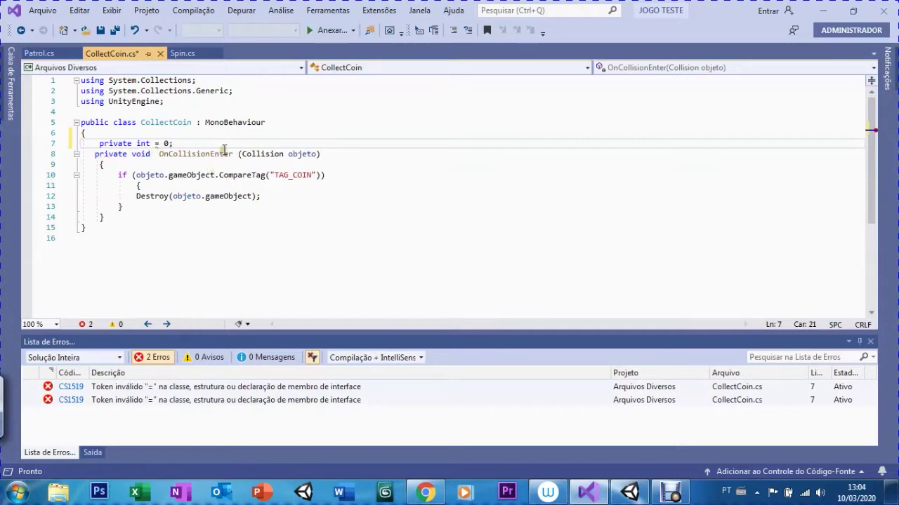
{"action": "left_click", "coordinate": [153, 144]}
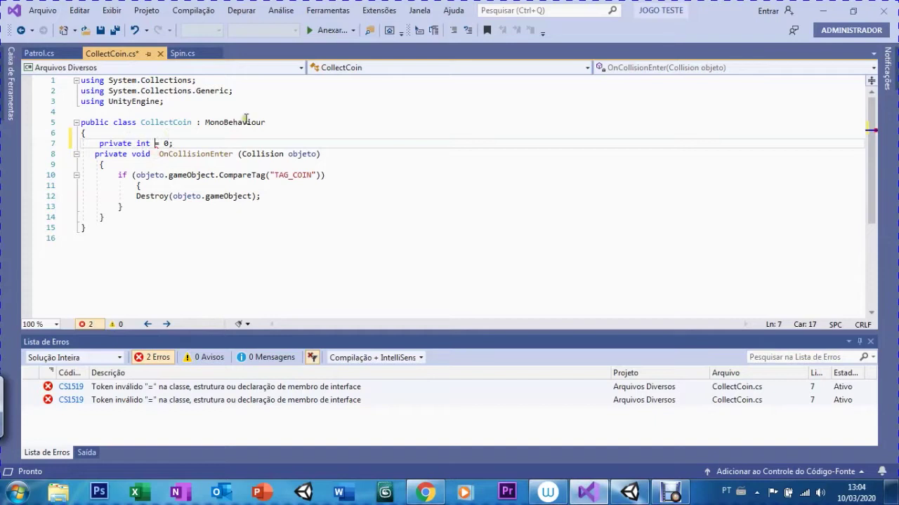
{"action": "type", "text": "Coi"}
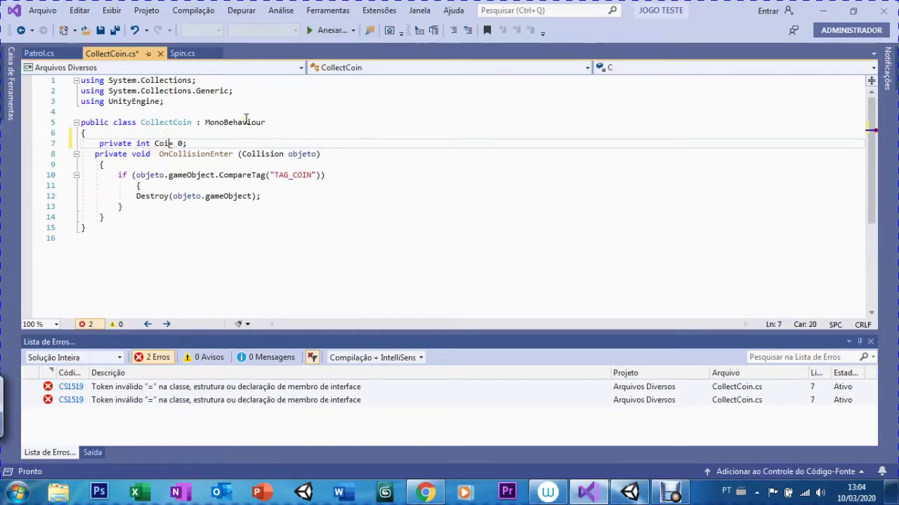
{"action": "key", "text": "BackSpace"}
{"action": "key", "text": "BackSpace"}
{"action": "key", "text": "BackSpace"}
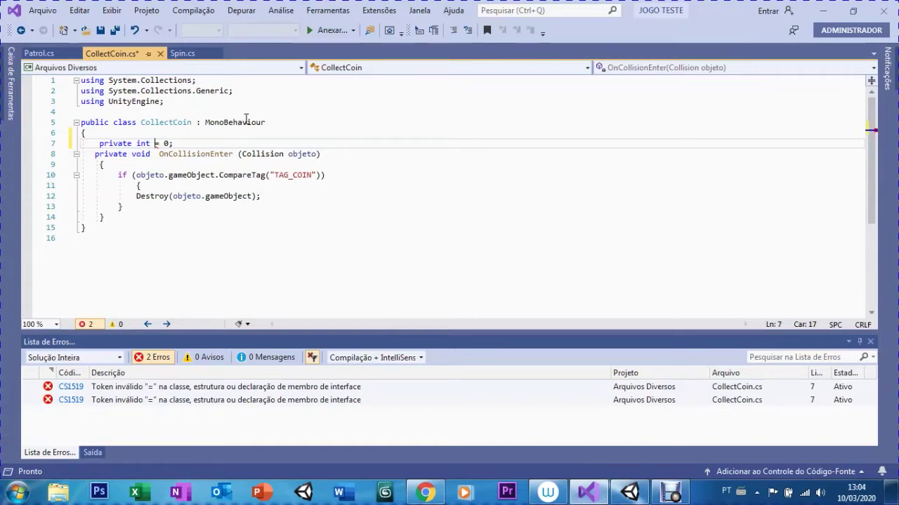
{"action": "type", "text": "Coin"}
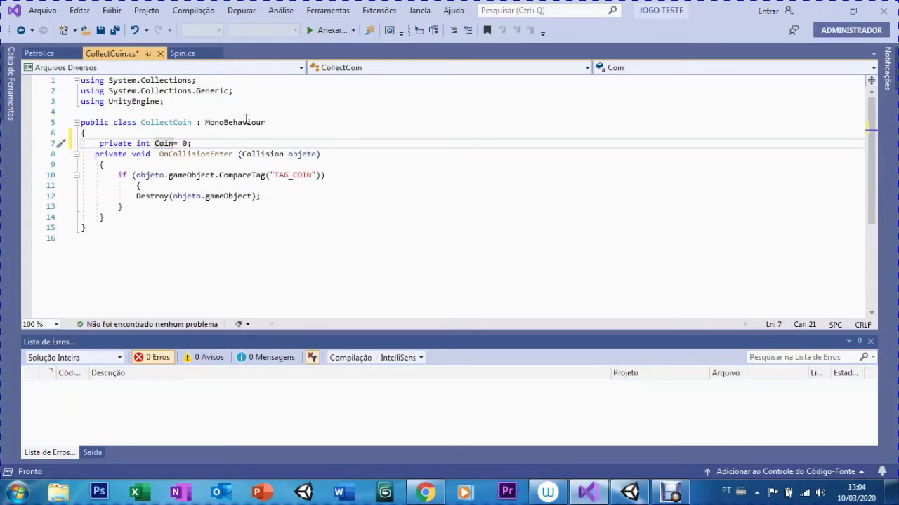
{"action": "left_click", "coordinate": [169, 144]}
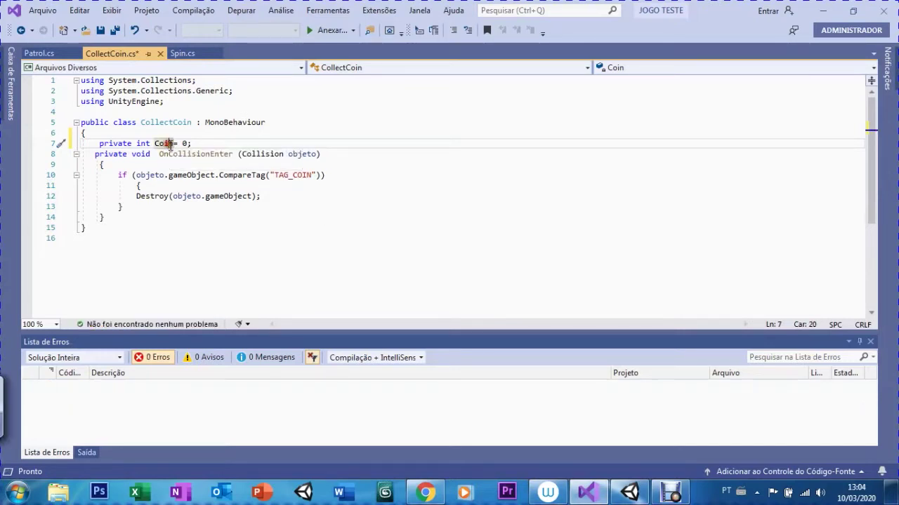
{"action": "type", "text": "P"}
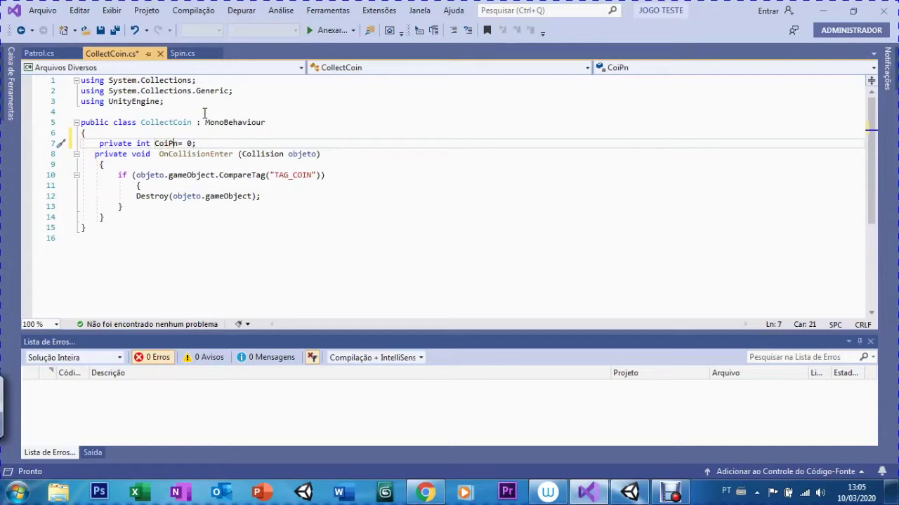
{"action": "key", "text": "BackSpace"}
{"action": "type", "text": "ints"}
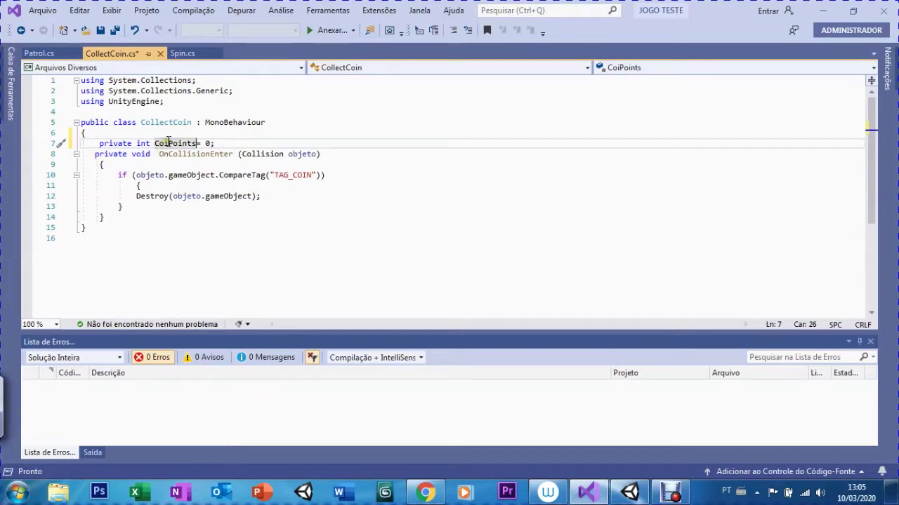
{"action": "type", "text": "n"}
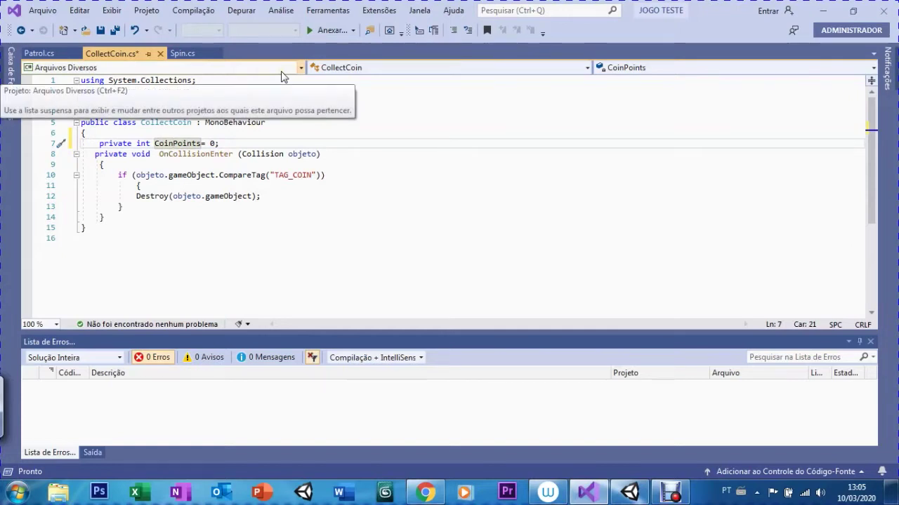
- Check the CoinPoints declaration, then go to the end of the Destroy statement
{"action": "left_click", "coordinate": [160, 145]}
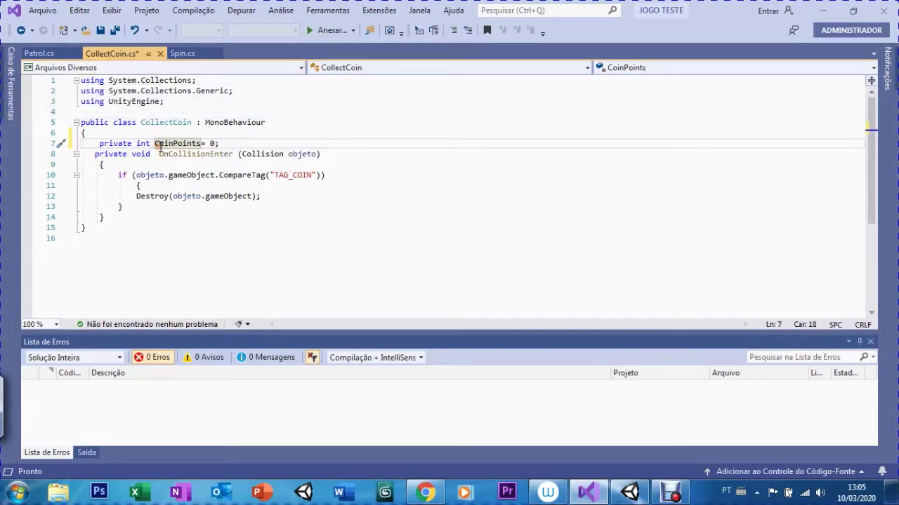
{"action": "left_click", "coordinate": [200, 144]}
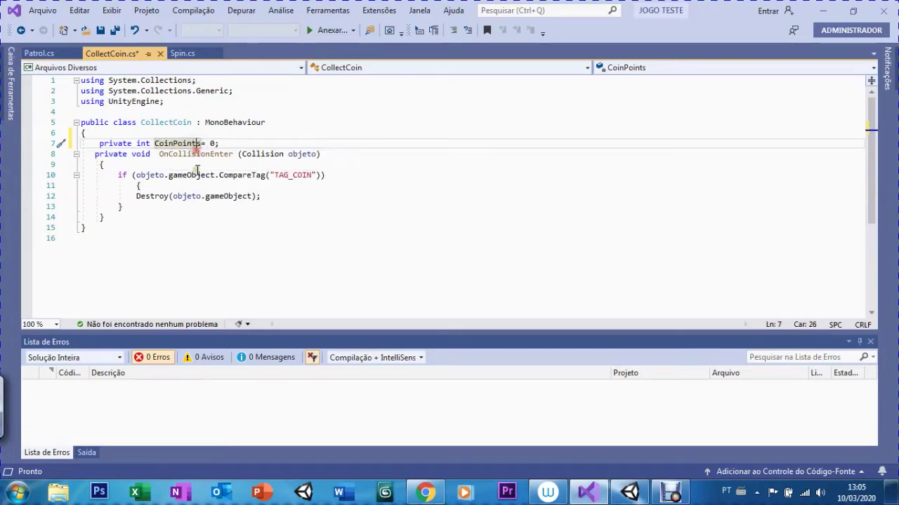
{"action": "left_click", "coordinate": [202, 144]}
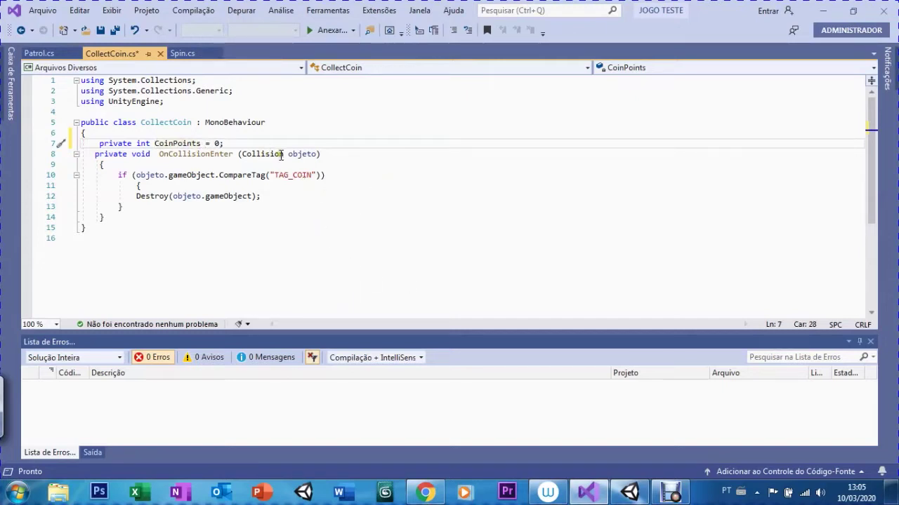
{"action": "mouse_move", "coordinate": [203, 154]}
{"action": "left_click", "coordinate": [261, 196]}
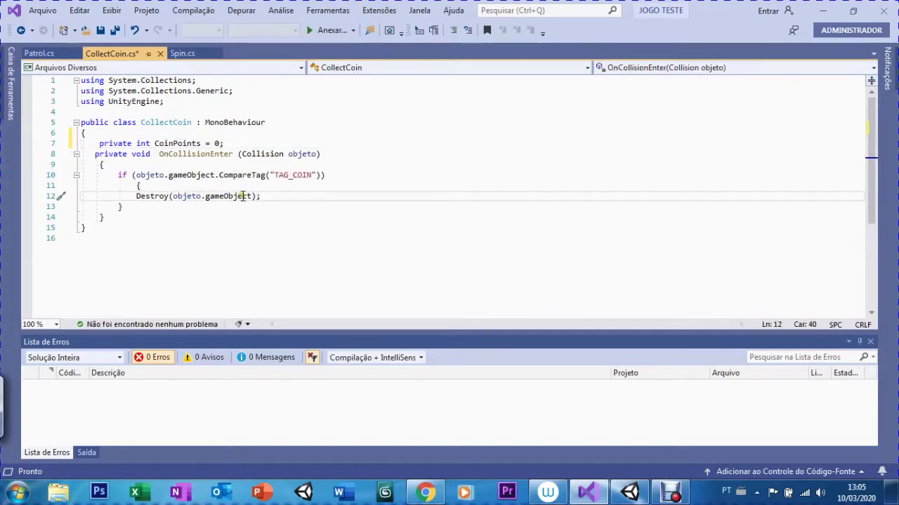
- Below the Destroy call, add 'CoinPoints = CoinPoints + 1;' using autocomplete
{"action": "left_click_drag", "start_coordinate": [281, 176], "coordinate": [302, 176]}
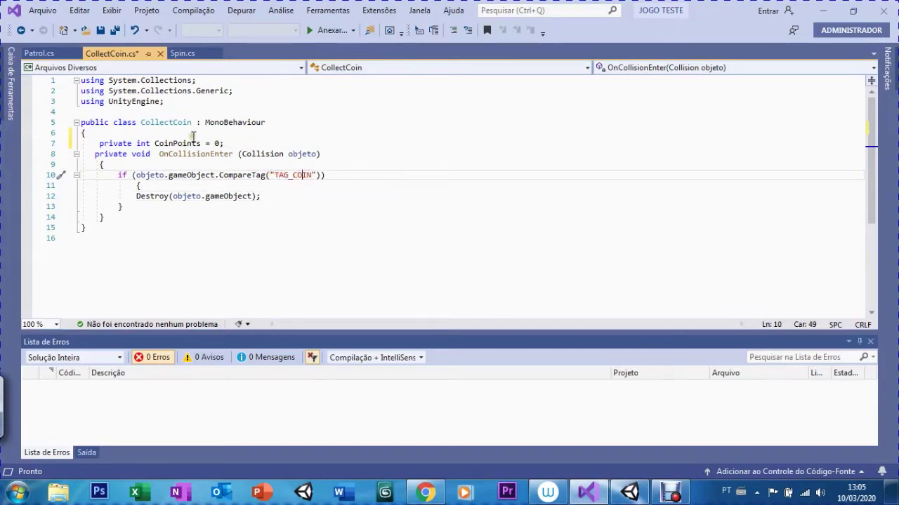
{"action": "left_click", "coordinate": [261, 198]}
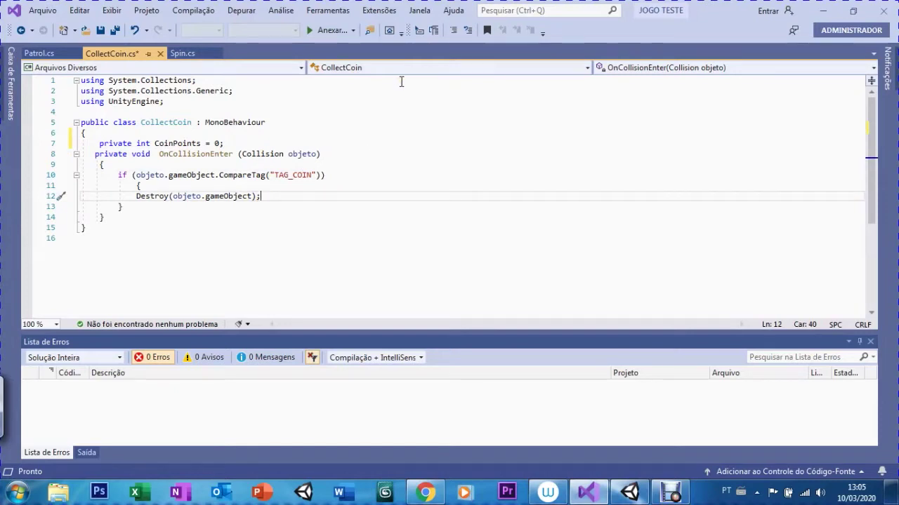
{"action": "key", "text": "Return"}
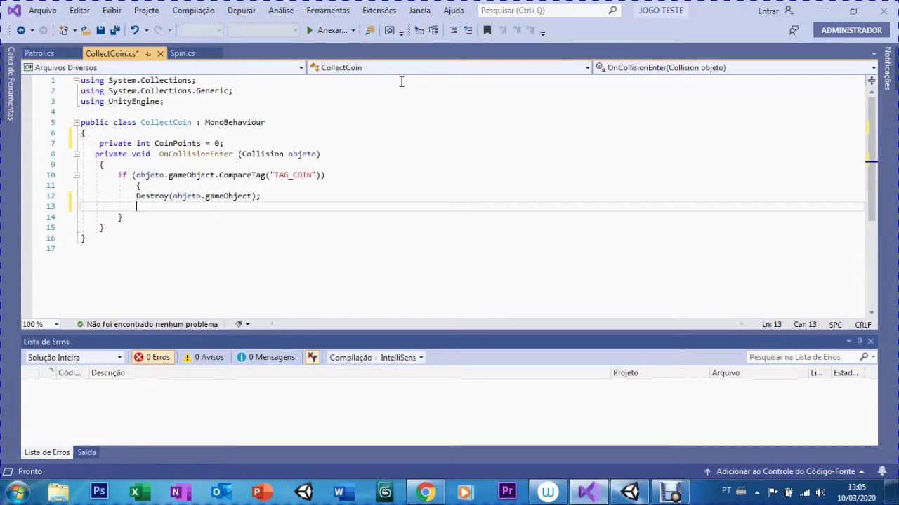
{"action": "type", "text": "coi"}
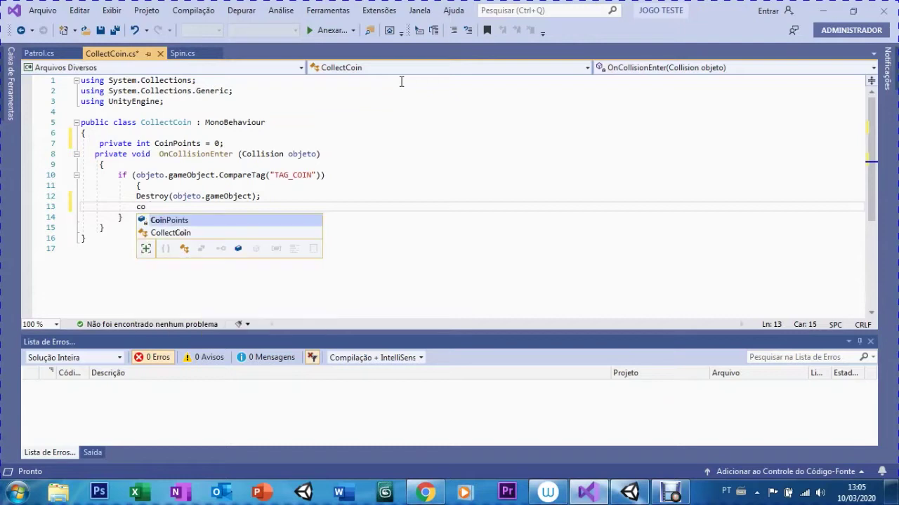
{"action": "key", "text": "BackSpace"}
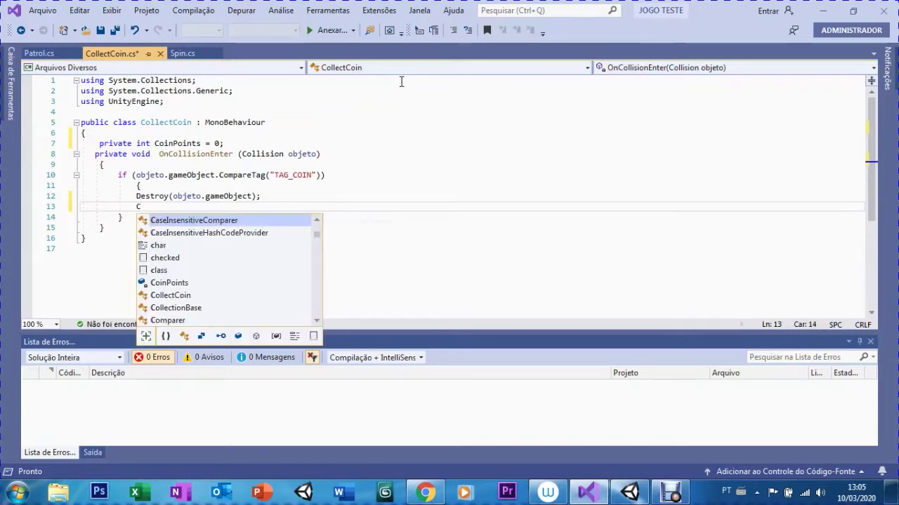
{"action": "type", "text": "ooi"}
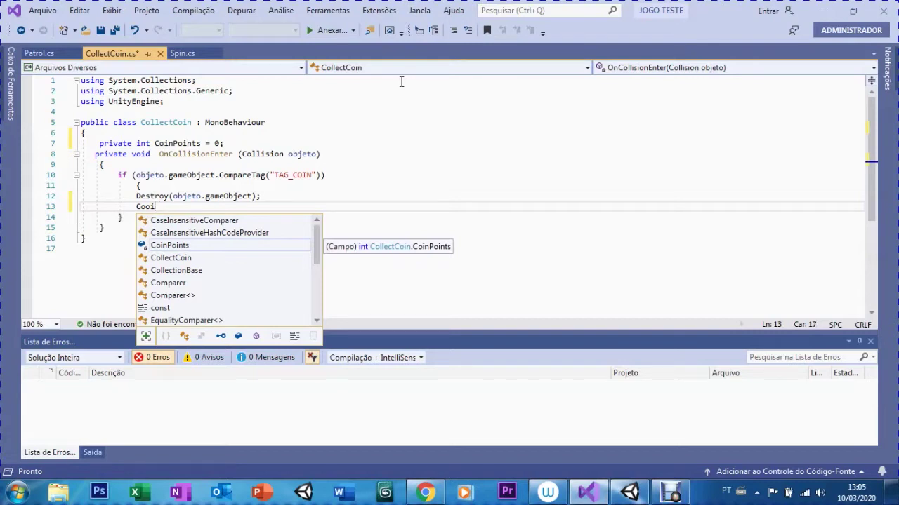
{"action": "key", "text": "BackSpace"}
{"action": "key", "text": "BackSpace"}
{"action": "type", "text": "in"}
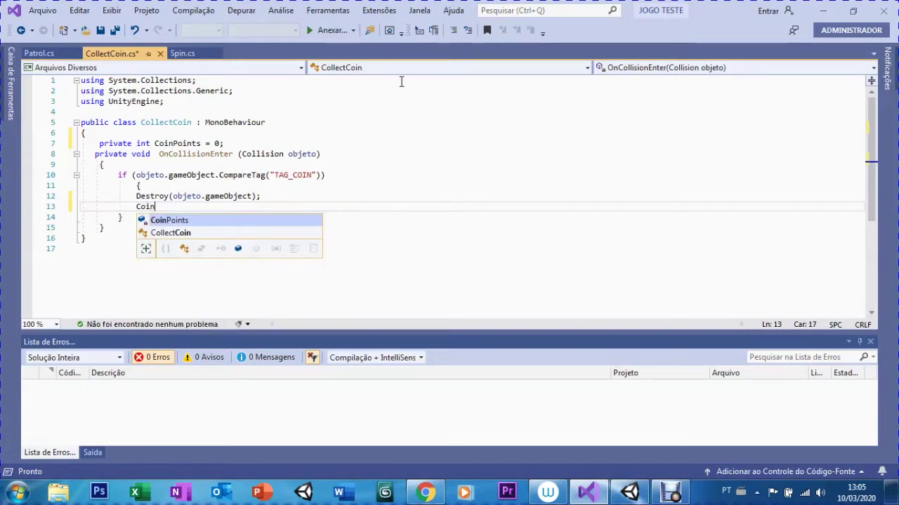
{"action": "type", "text": "Po"}
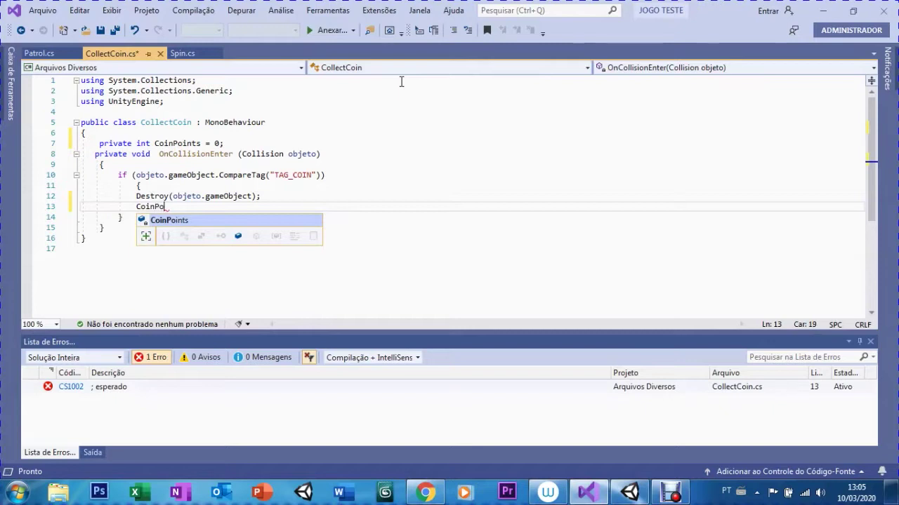
{"action": "type", "text": "ints"}
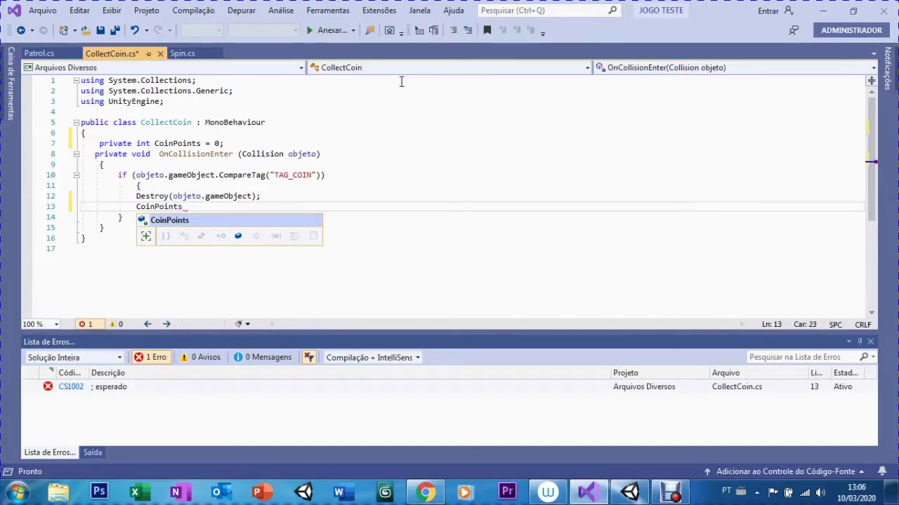
{"action": "type", "text": " = "}
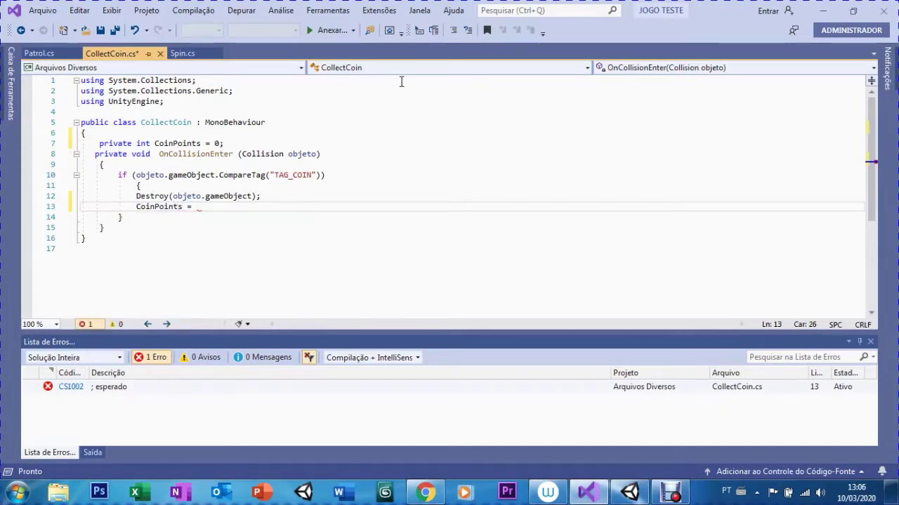
{"action": "type", "text": "CoinPoi"}
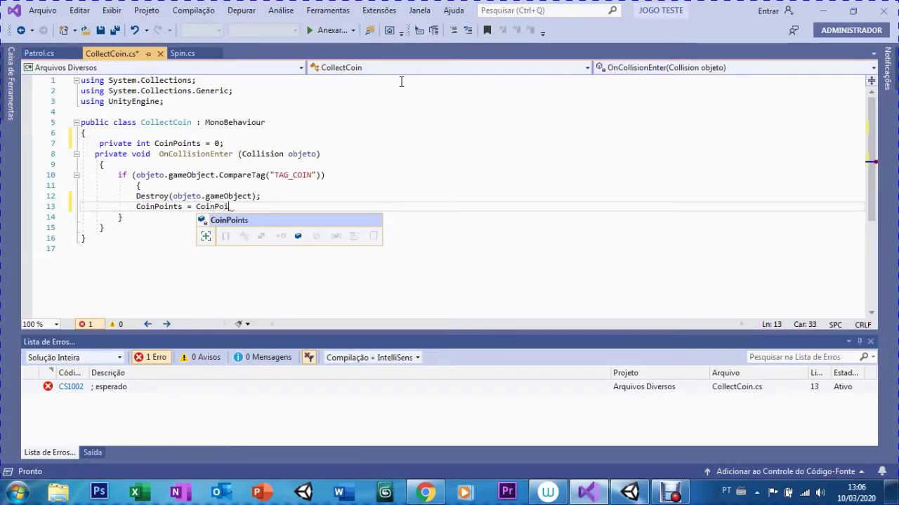
{"action": "key", "text": "Tab"}
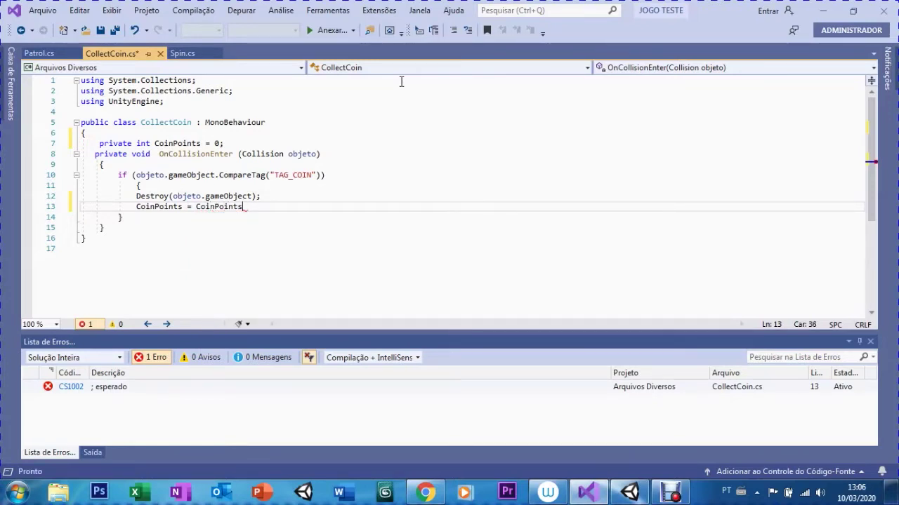
{"action": "type", "text": "+1"}
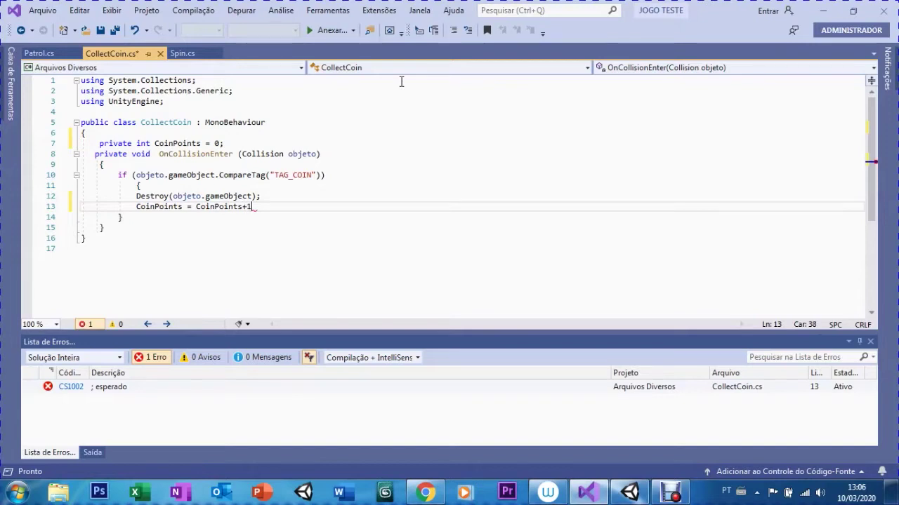
{"action": "type", "text": " 1;"}
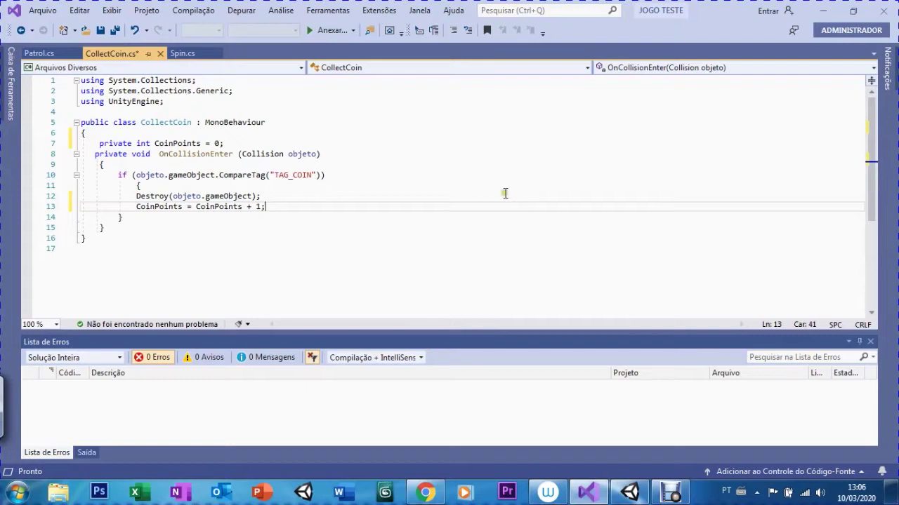
- Add 'print(CoinPoints);' on a new line below the increment
{"action": "key", "text": "Return"}
{"action": "type", "text": "p"}
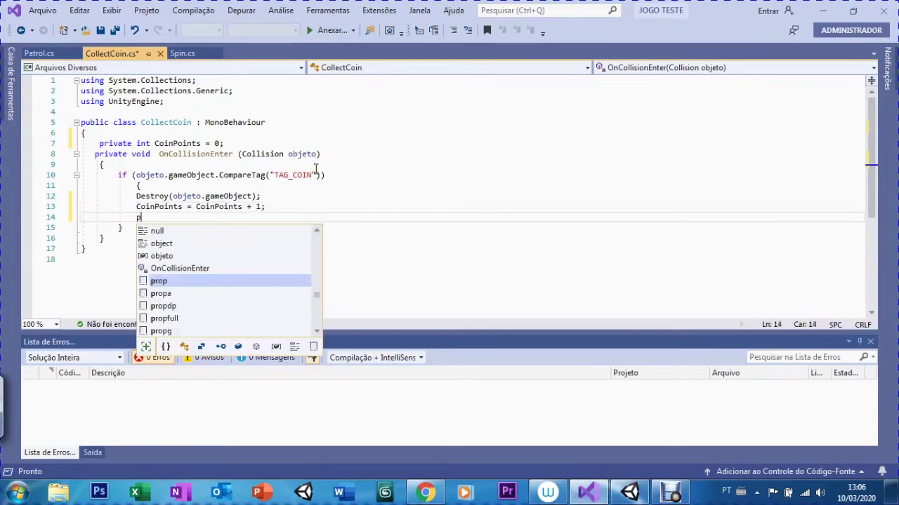
{"action": "type", "text": "rin"}
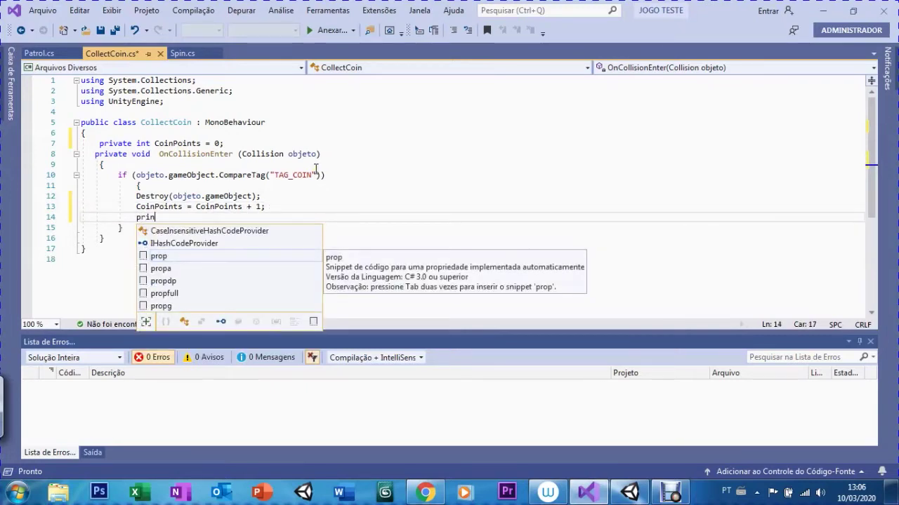
{"action": "type", "text": "t("}
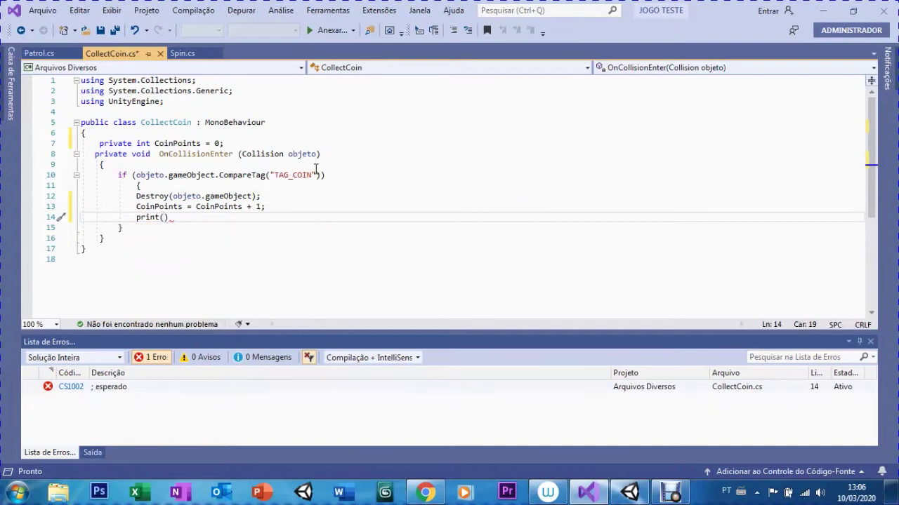
{"action": "type", "text": "Co"}
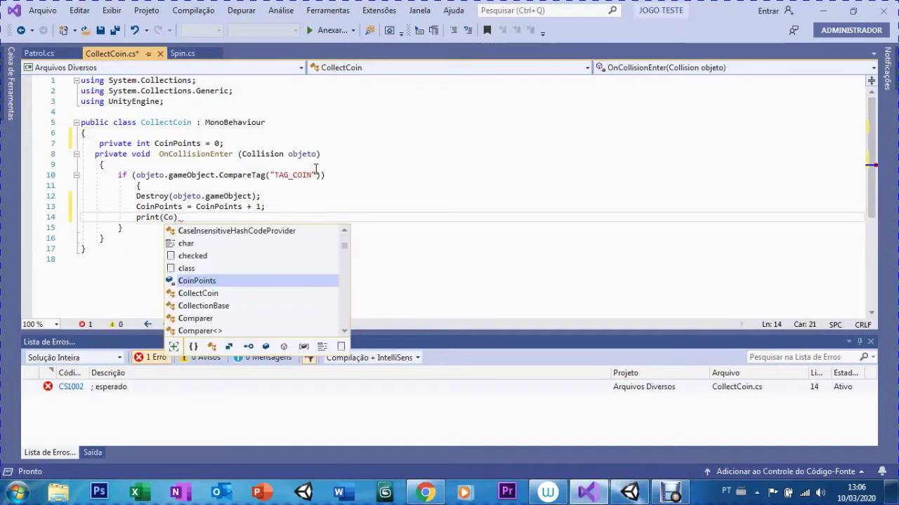
{"action": "type", "text": "in"}
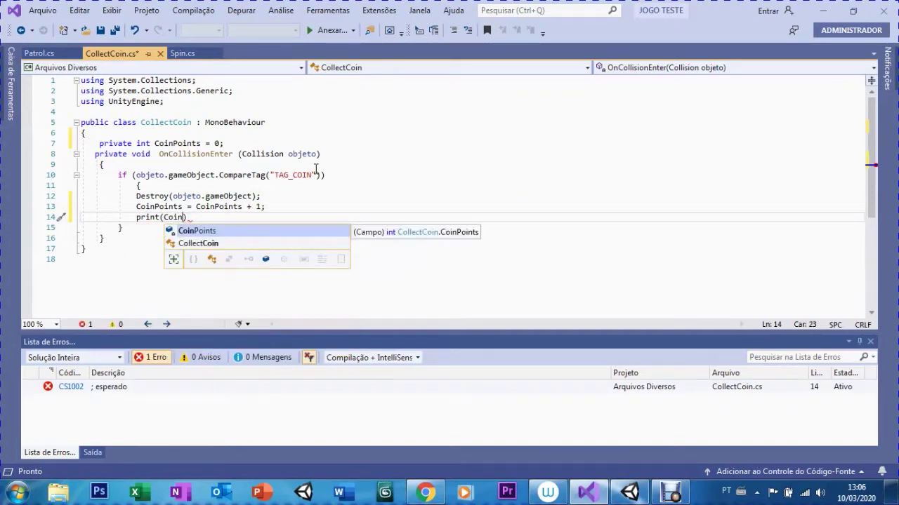
{"action": "type", "text": "Poin"}
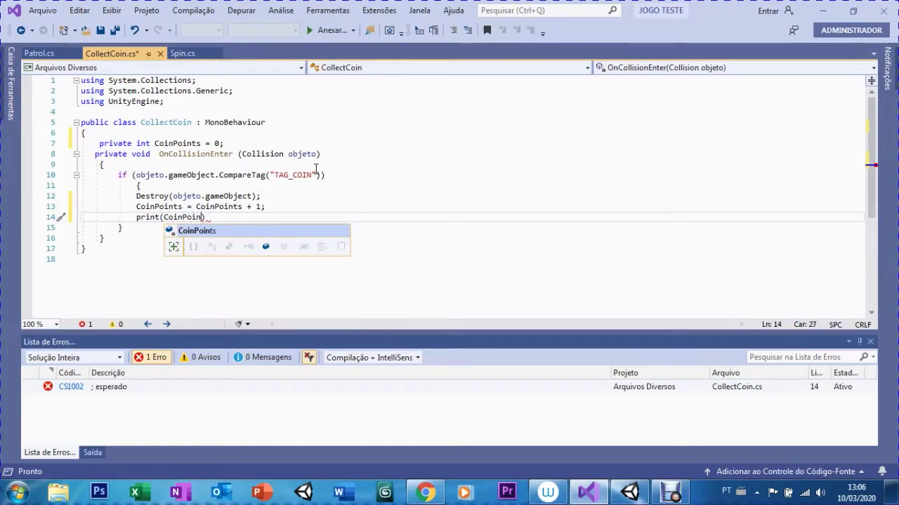
{"action": "key", "text": "Tab"}
{"action": "key", "text": "Right"}
{"action": "key", "text": "Down"}
{"action": "key", "text": "Up"}
{"action": "type", "text": ";"}
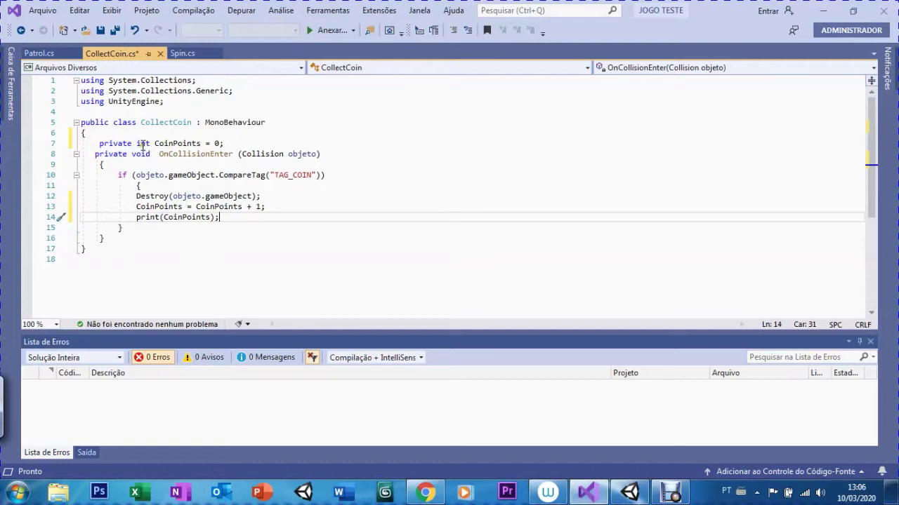
- Review the CoinPoints references and starting value 0, then save CollectCoin.cs
{"action": "mouse_move", "coordinate": [179, 144]}
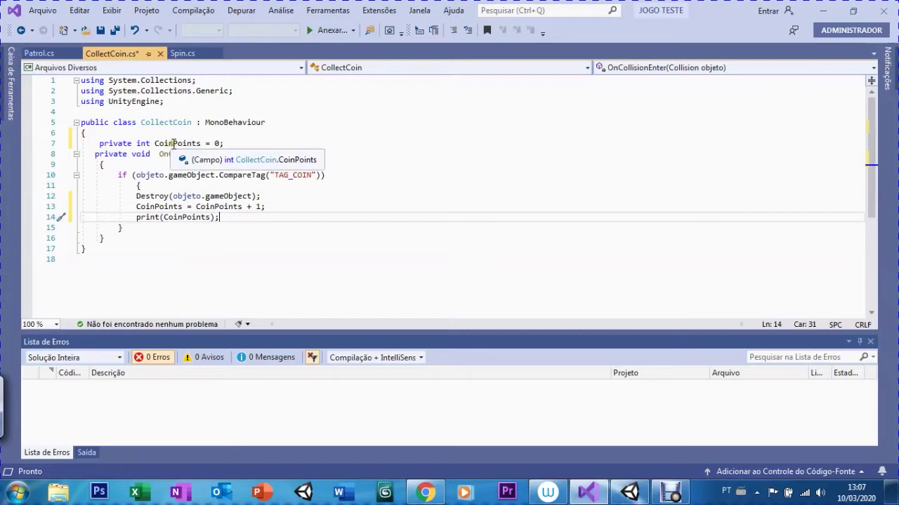
{"action": "left_click", "coordinate": [156, 207]}
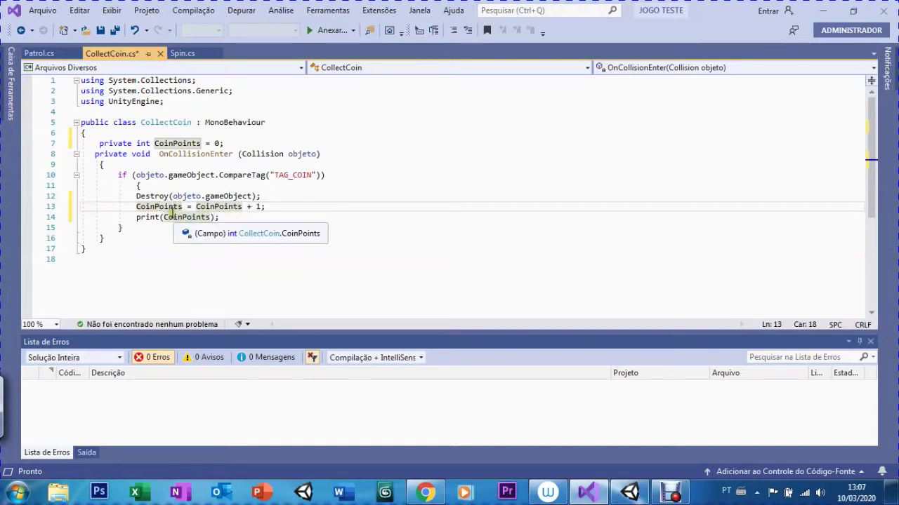
{"action": "left_click", "coordinate": [213, 208]}
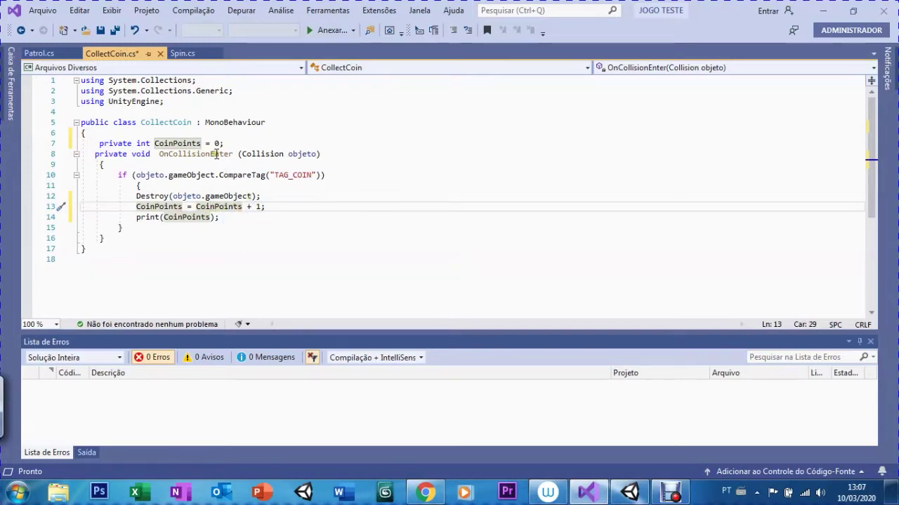
{"action": "left_click", "coordinate": [214, 143]}
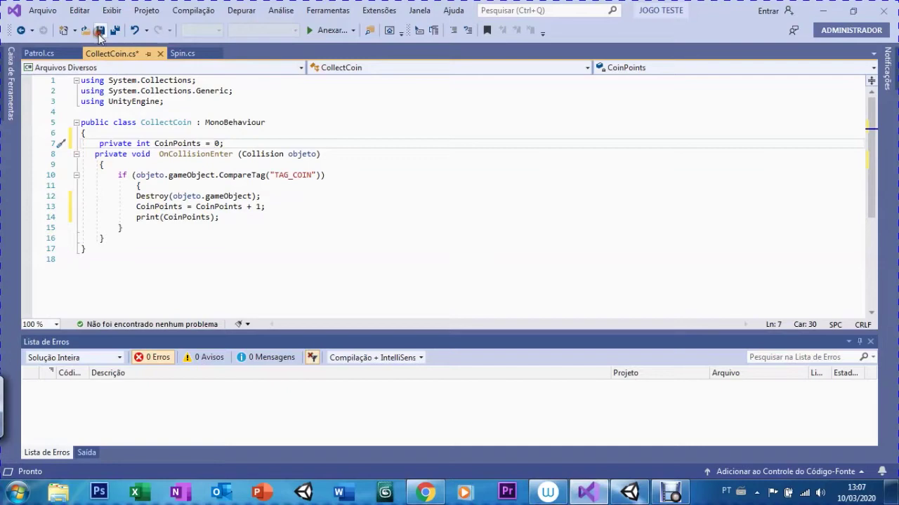
{"action": "key", "text": "ctrl+s"}
{"action": "left_click", "coordinate": [629, 493]}
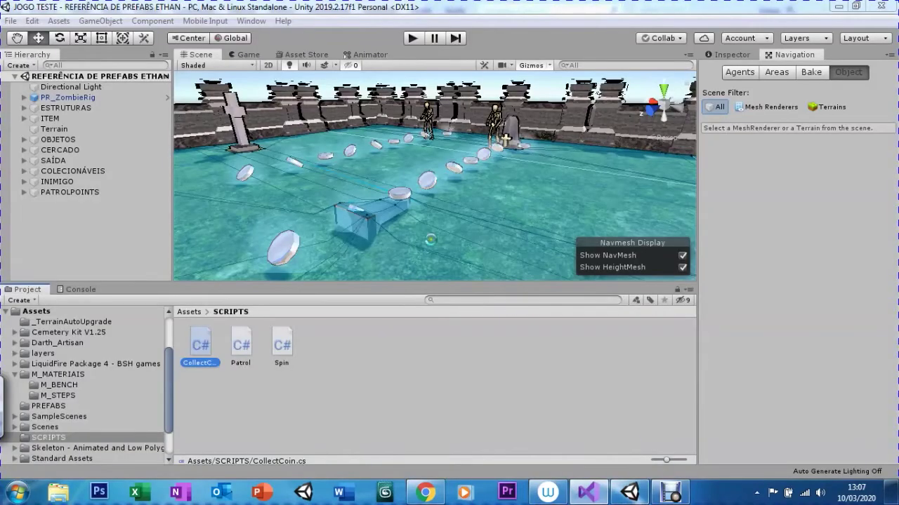
- Enter Play mode and walk the character forward through the graveyard with W and A
{"action": "left_click", "coordinate": [412, 38]}
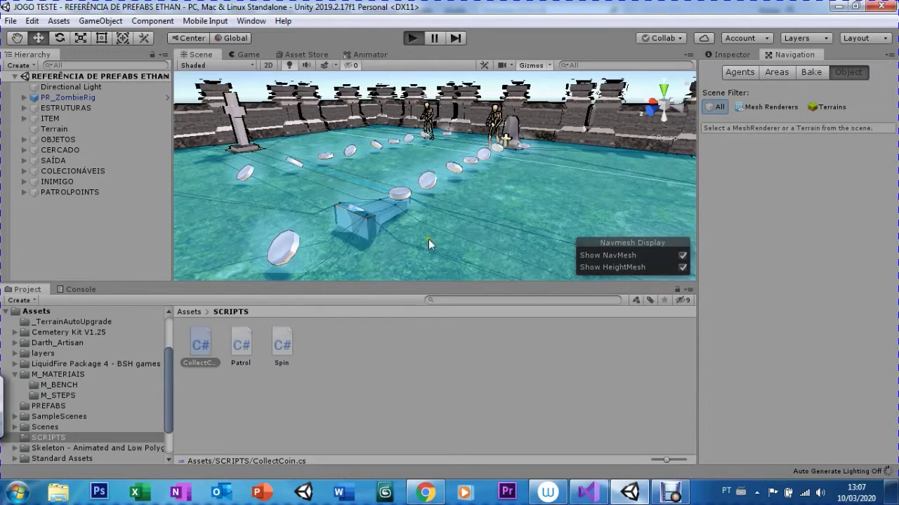
{"action": "key", "text": "ctrl+p"}
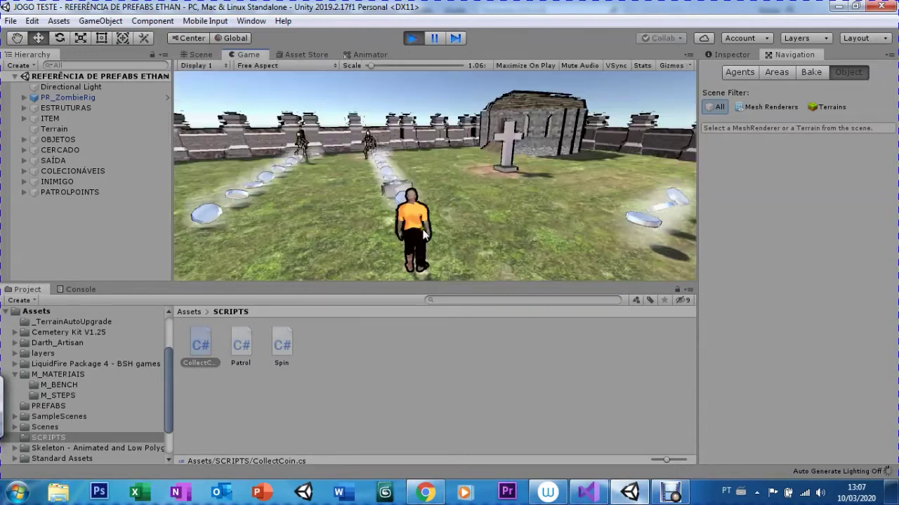
{"action": "key", "text": "w"}
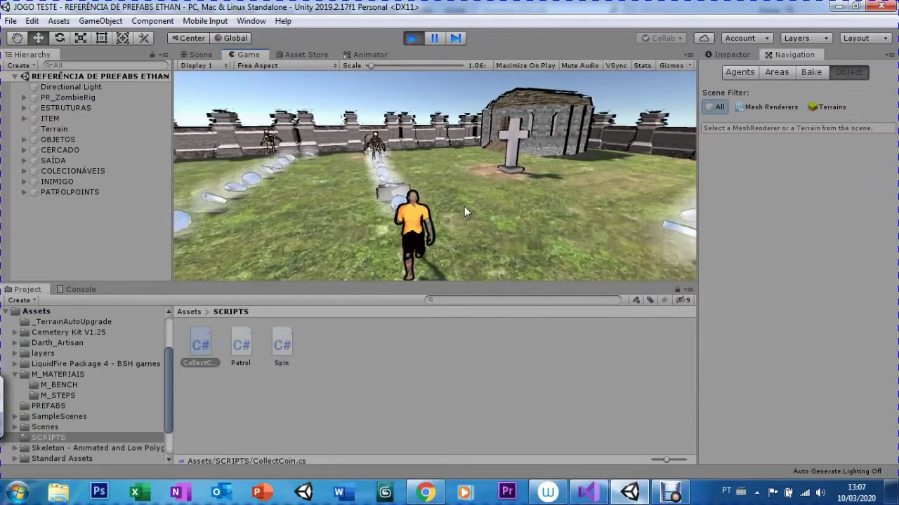
{"action": "key", "text": "a"}
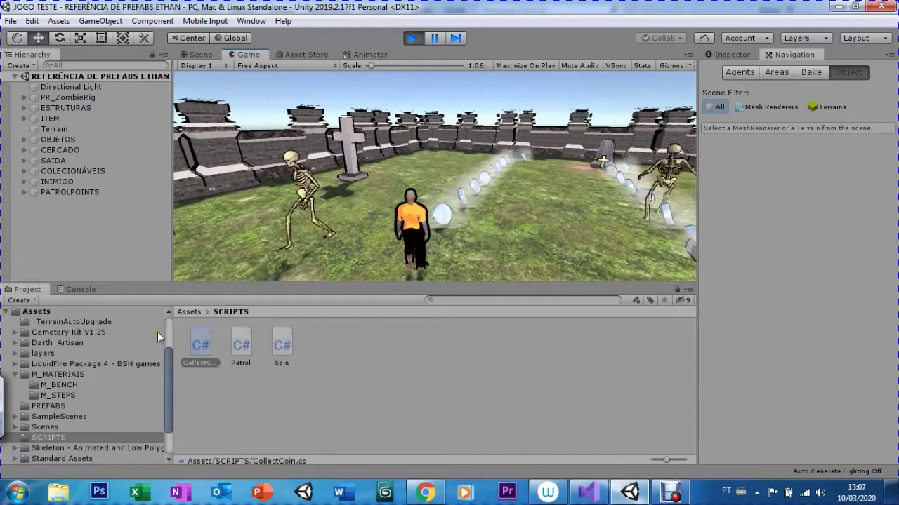
- With the Console showing, collect coins along the trail until the count reaches 15, then stop Play mode
{"action": "left_click", "coordinate": [77, 288]}
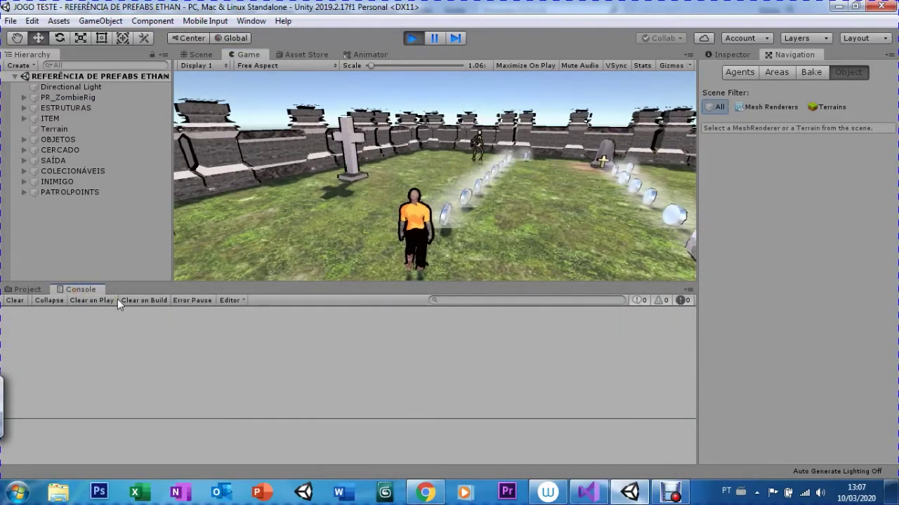
{"action": "left_click", "coordinate": [364, 196]}
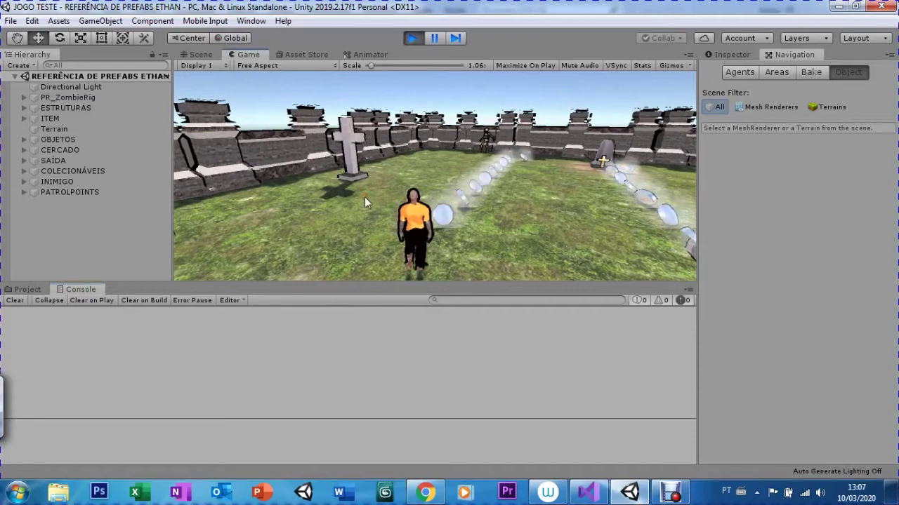
{"action": "key", "text": "w"}
{"action": "key", "text": "a"}
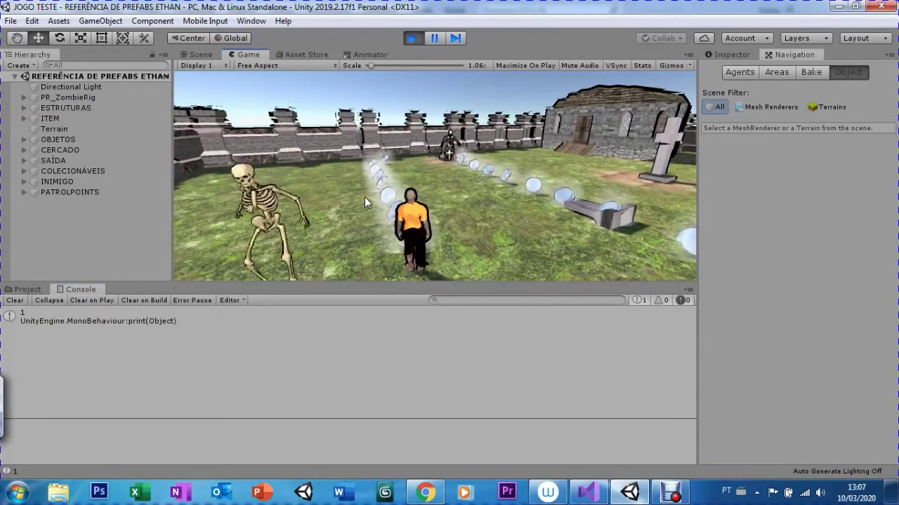
{"action": "key", "text": "d"}
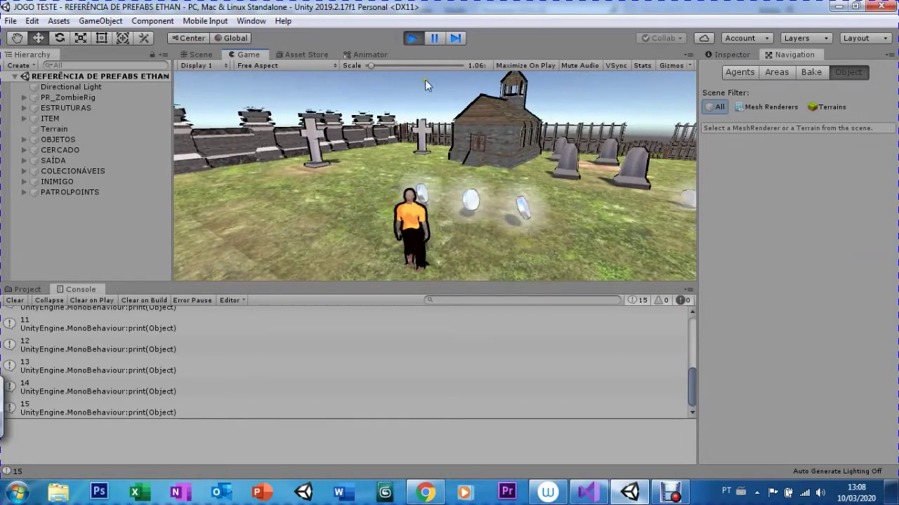
{"action": "left_click", "coordinate": [412, 40]}
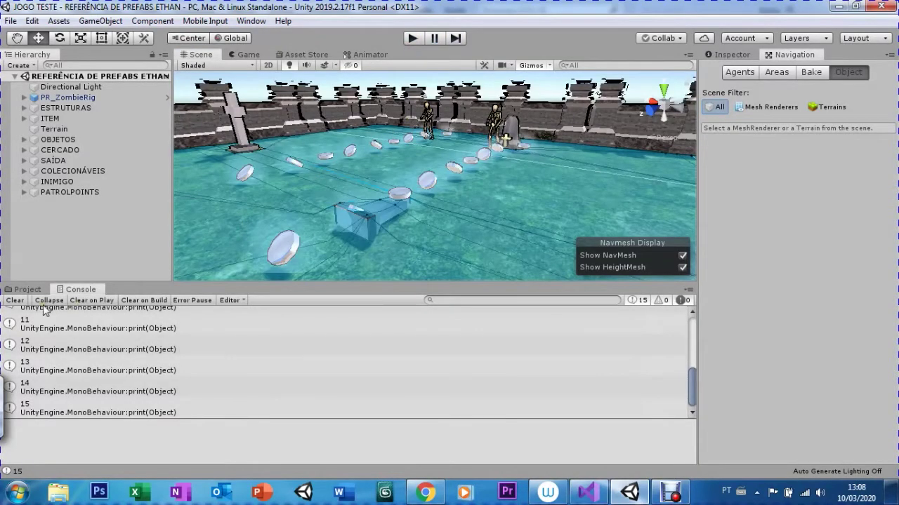
- Back in the Project tab, select the outer cross and ITEM group, and orbit the scene around the fence
{"action": "left_click", "coordinate": [37, 291]}
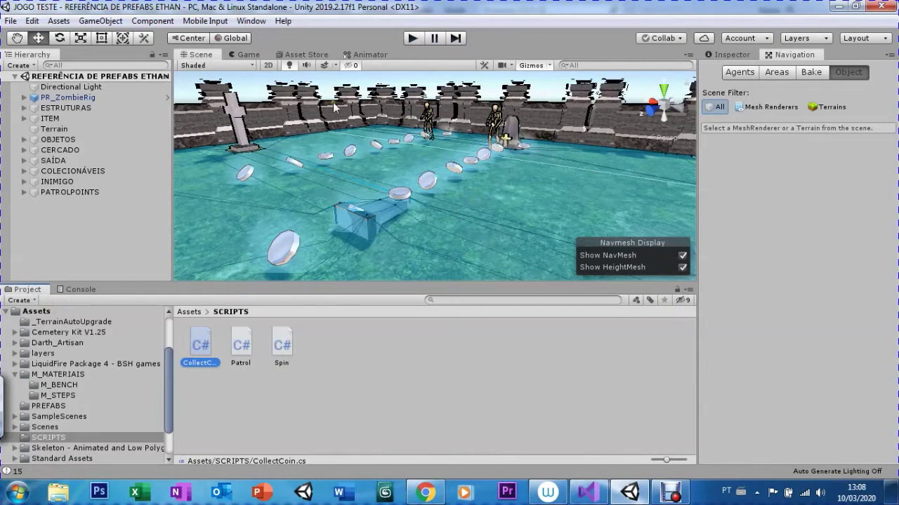
{"action": "left_click", "coordinate": [506, 145]}
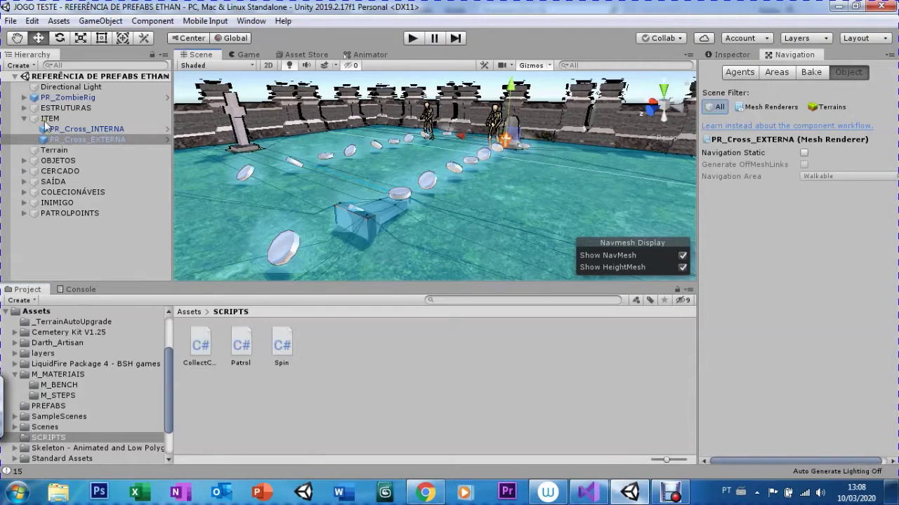
{"action": "left_click", "coordinate": [47, 119]}
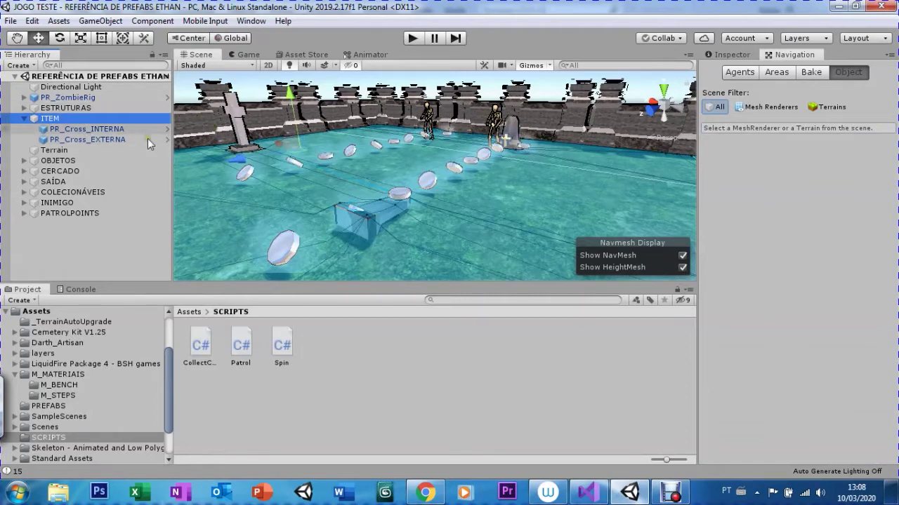
{"action": "left_click", "coordinate": [17, 38]}
{"action": "scroll", "coordinate": [412, 192], "scroll_direction": "up", "scroll_amount": 3}
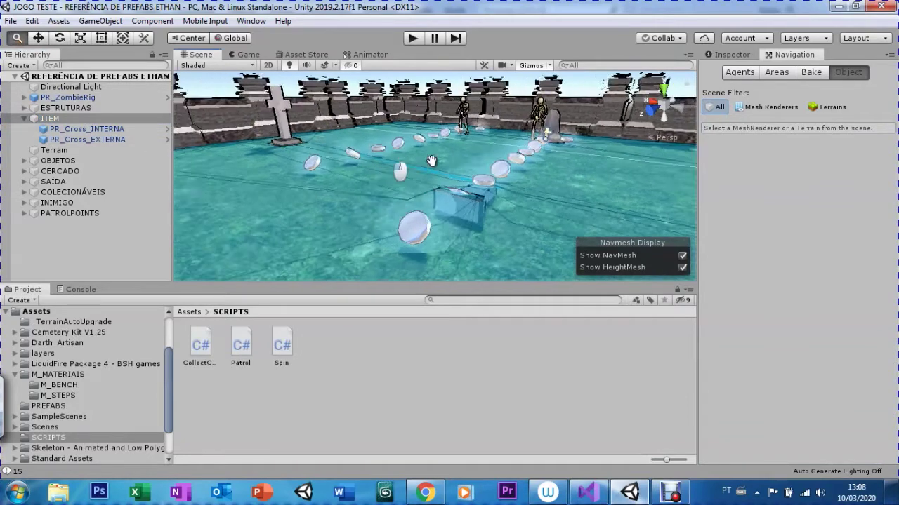
{"action": "right_click_drag", "start_coordinate": [412, 193], "coordinate": [338, 194]}
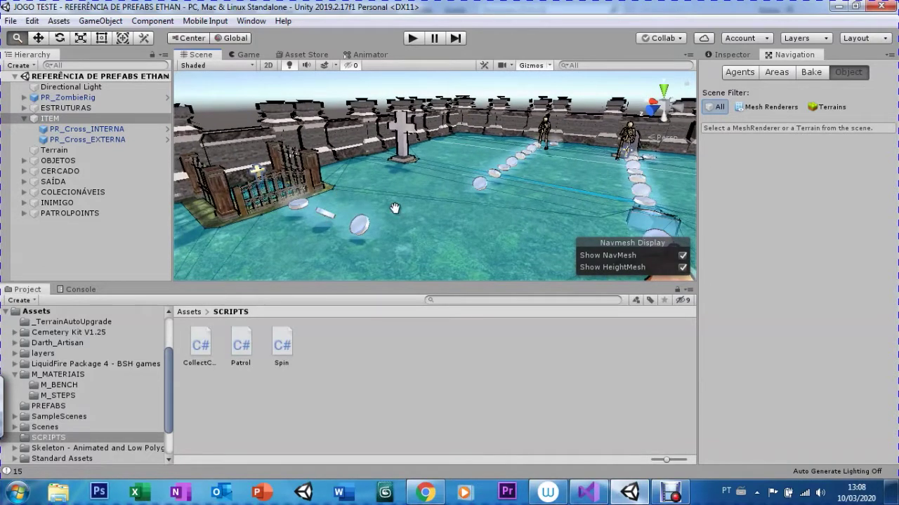
{"action": "right_click_drag", "start_coordinate": [357, 209], "coordinate": [328, 265]}
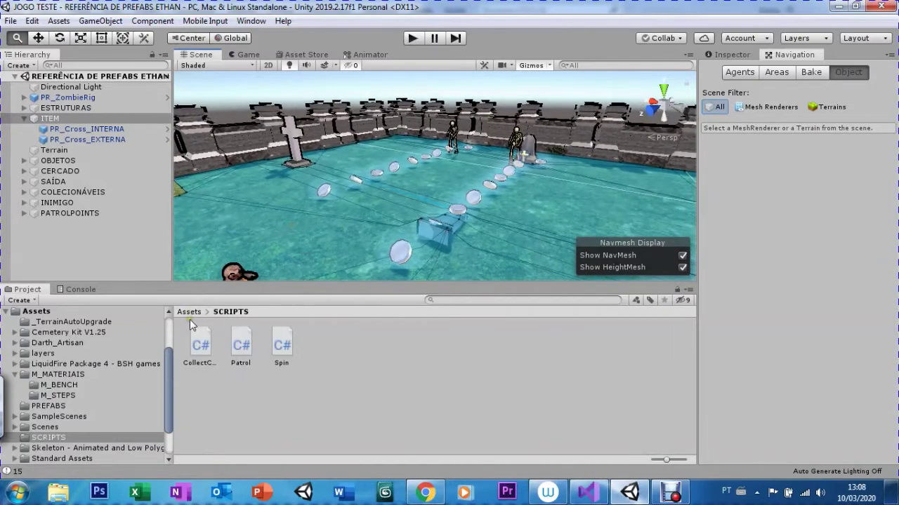
- Navigate from Assets into the SCRIPTS folder
{"action": "left_click", "coordinate": [190, 316]}
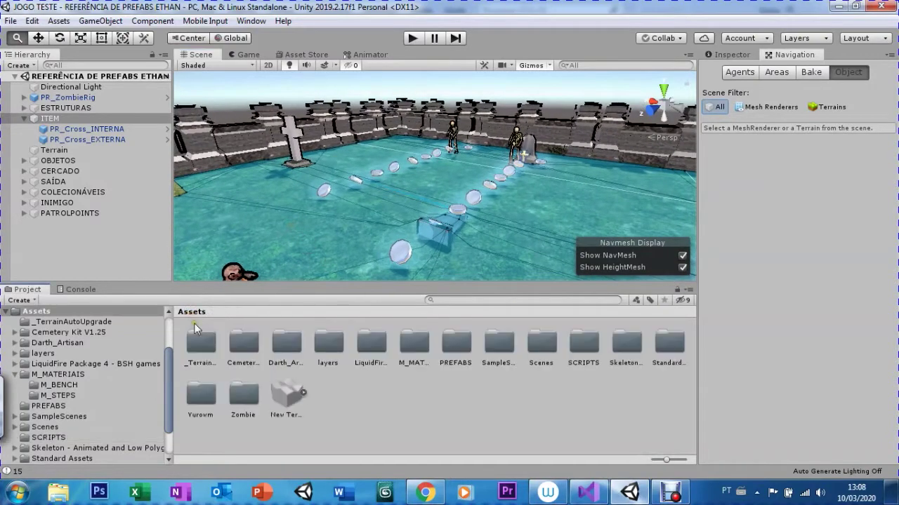
{"action": "left_click", "coordinate": [596, 360]}
{"action": "double_click", "coordinate": [581, 353]}
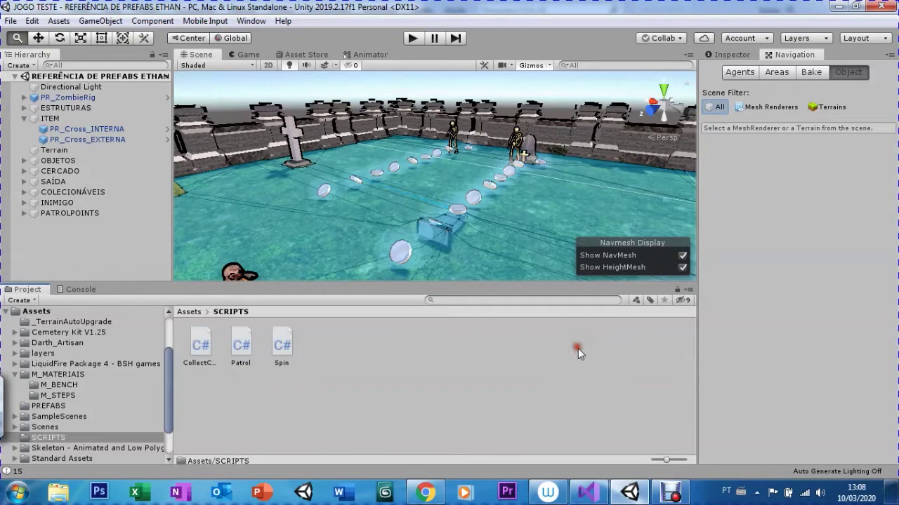
- Create a new C# script named OpenGate in the SCRIPTS folder
{"action": "right_click", "coordinate": [412, 377]}
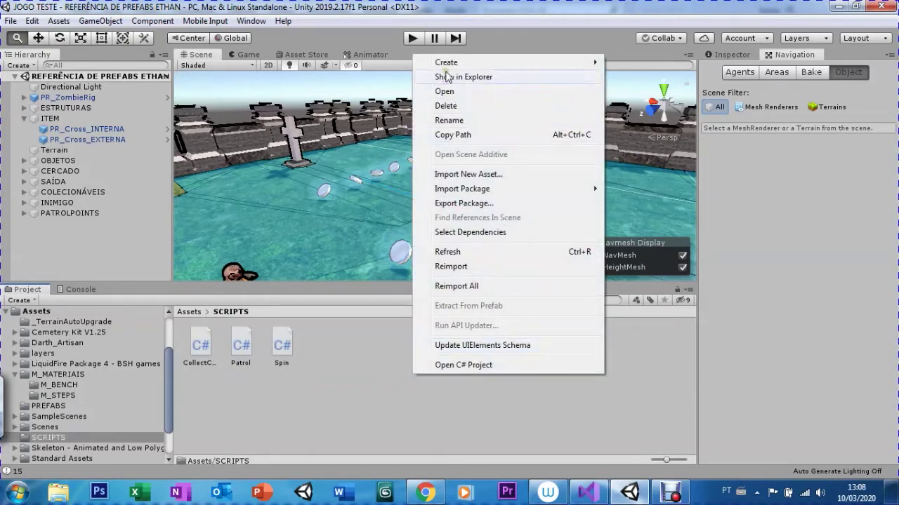
{"action": "mouse_move", "coordinate": [442, 63]}
{"action": "left_click", "coordinate": [306, 43]}
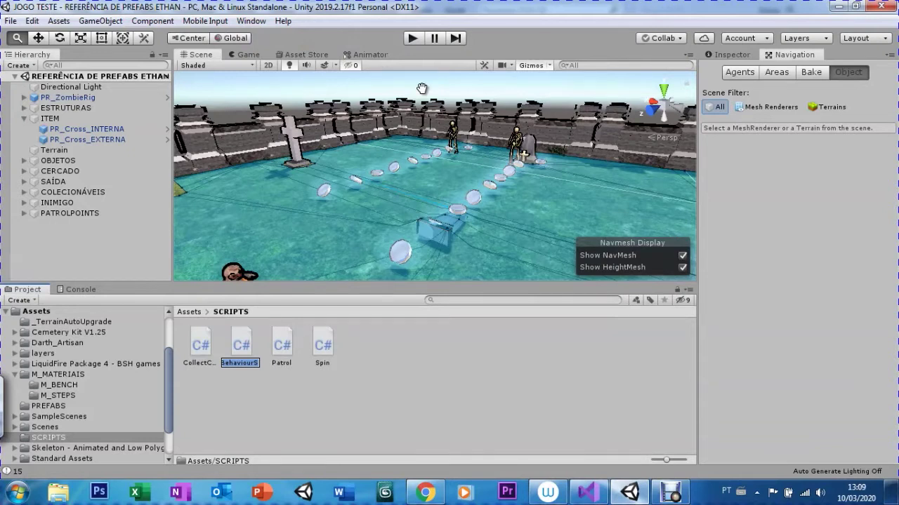
{"action": "type", "text": "A"}
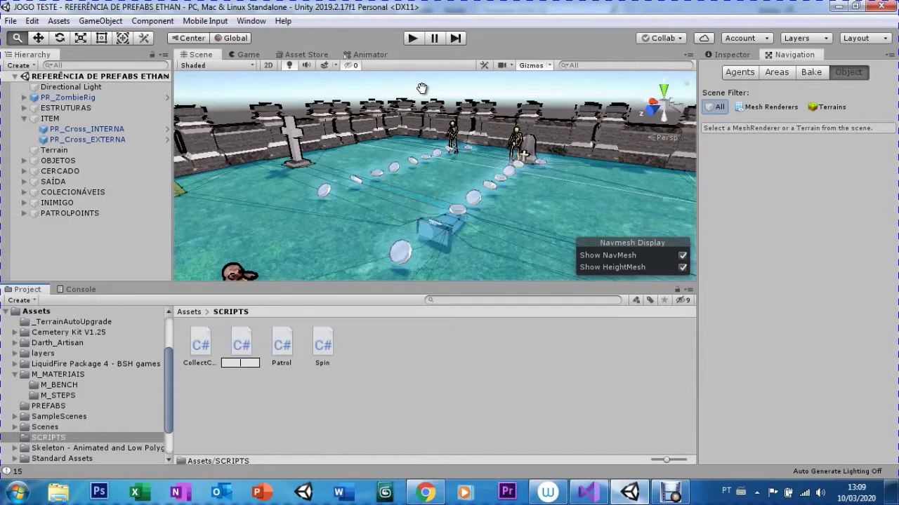
{"action": "type", "text": "Gate"}
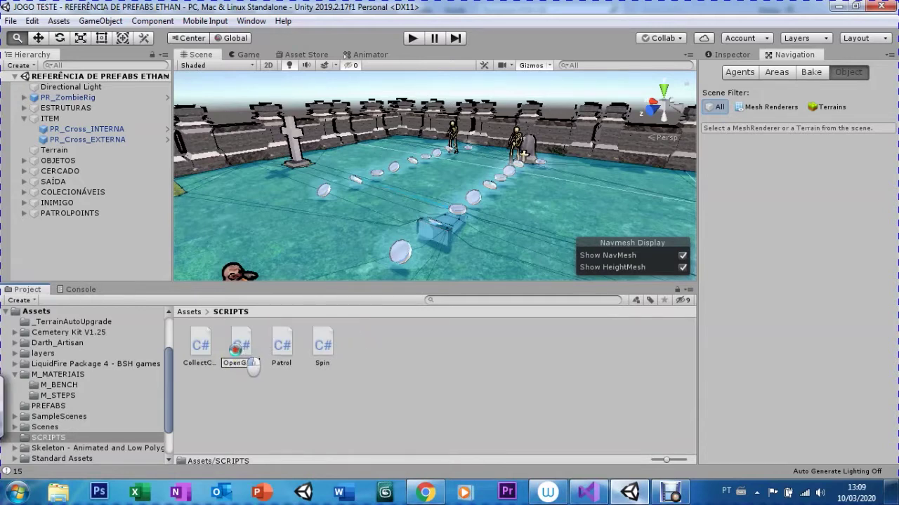
{"action": "left_click", "coordinate": [236, 352]}
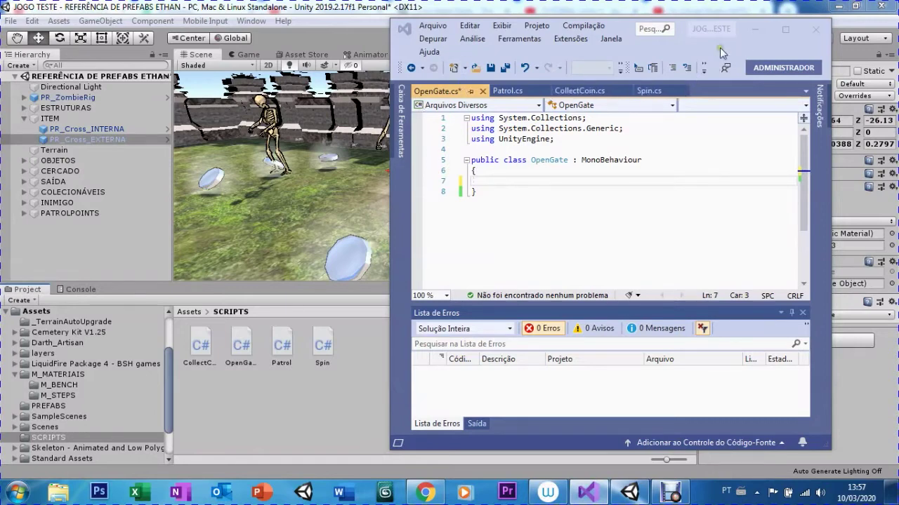
- Shift the Visual Studio window aside and back, then bring Unity showing PR_Cross_EXTERNA to the front
{"action": "left_click_drag", "start_coordinate": [720, 47], "coordinate": [839, 107]}
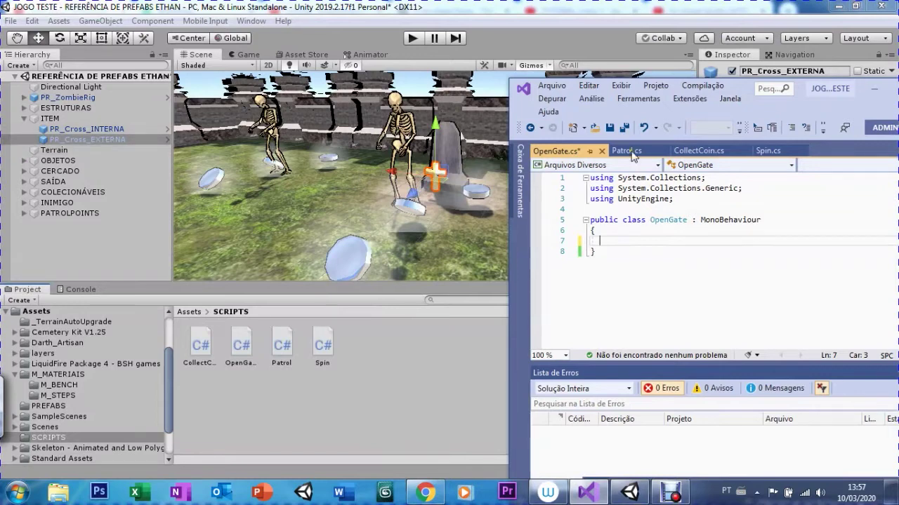
{"action": "left_click_drag", "start_coordinate": [795, 105], "coordinate": [653, 39]}
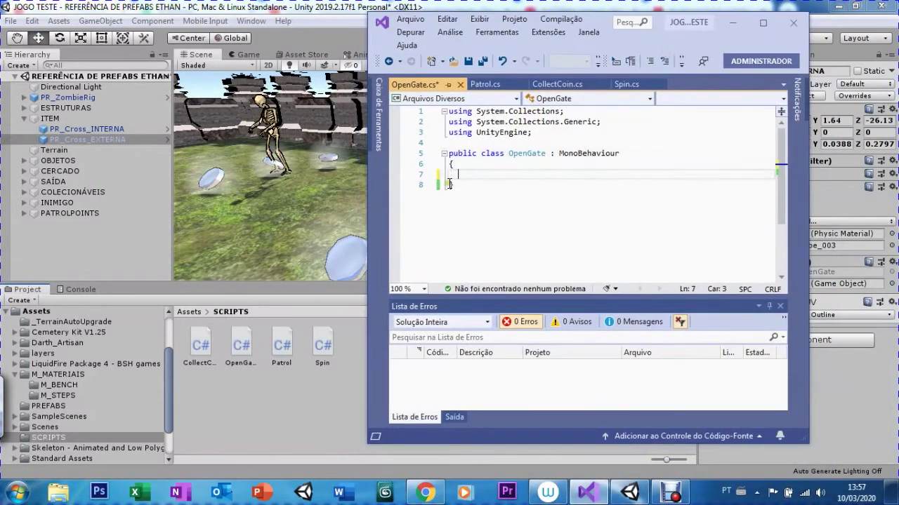
{"action": "left_click", "coordinate": [91, 132]}
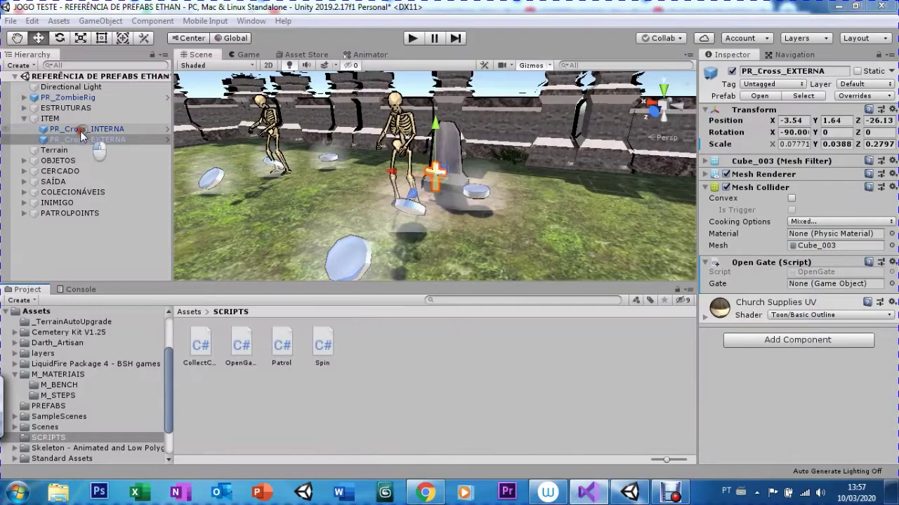
- Inspect PR_Cross_EXTERNA and PR_Cross_INTERNA, confirming each carries an Open Gate component
{"action": "double_click", "coordinate": [74, 139]}
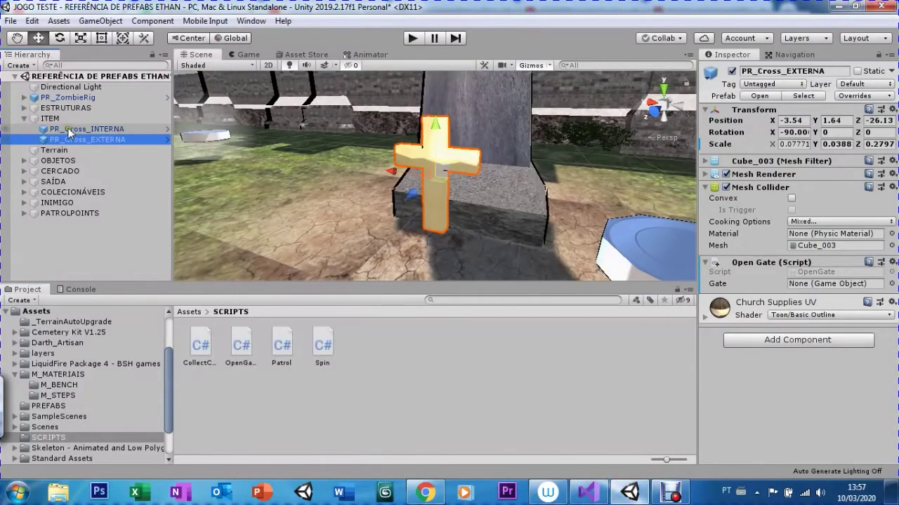
{"action": "double_click", "coordinate": [71, 129]}
{"action": "scroll", "coordinate": [475, 210], "scroll_direction": "down", "scroll_amount": 3}
{"action": "scroll", "coordinate": [475, 209], "scroll_direction": "down", "scroll_amount": 3}
{"action": "left_click", "coordinate": [17, 37]}
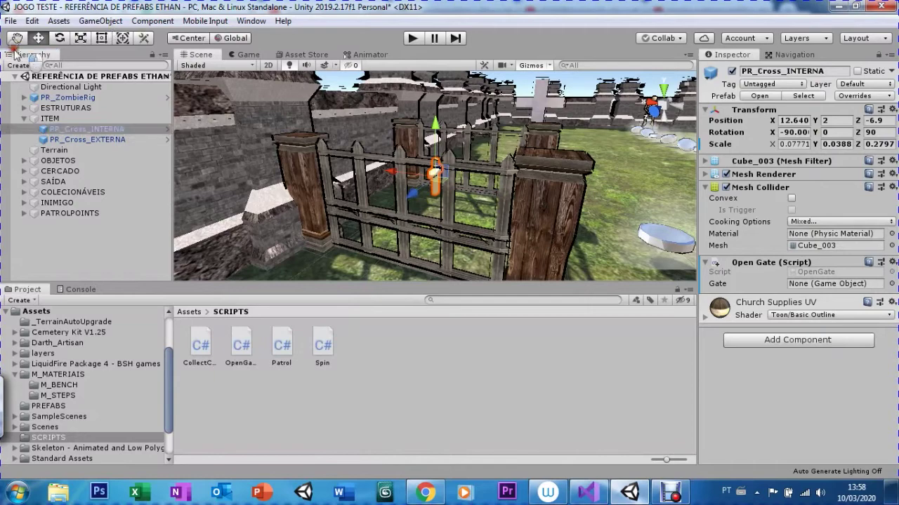
{"action": "left_click_drag", "start_coordinate": [456, 210], "coordinate": [351, 203], "text": "alt"}
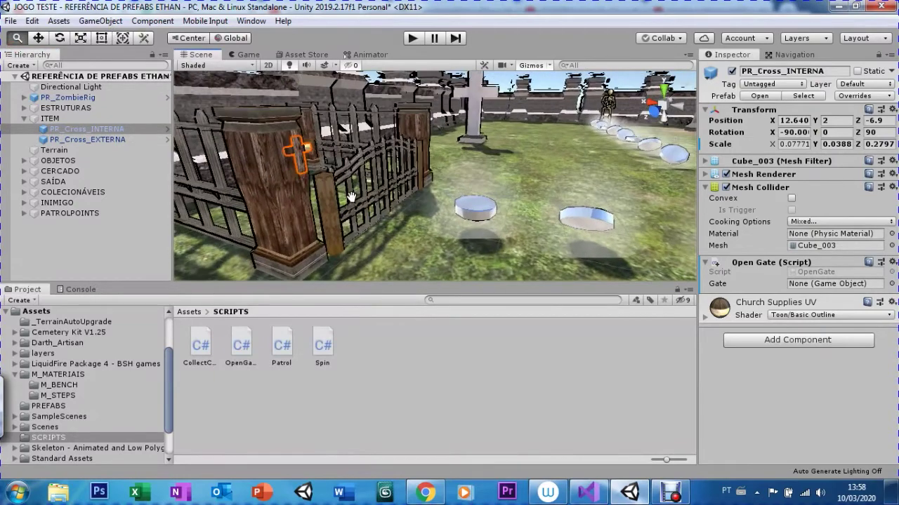
{"action": "double_click", "coordinate": [57, 139]}
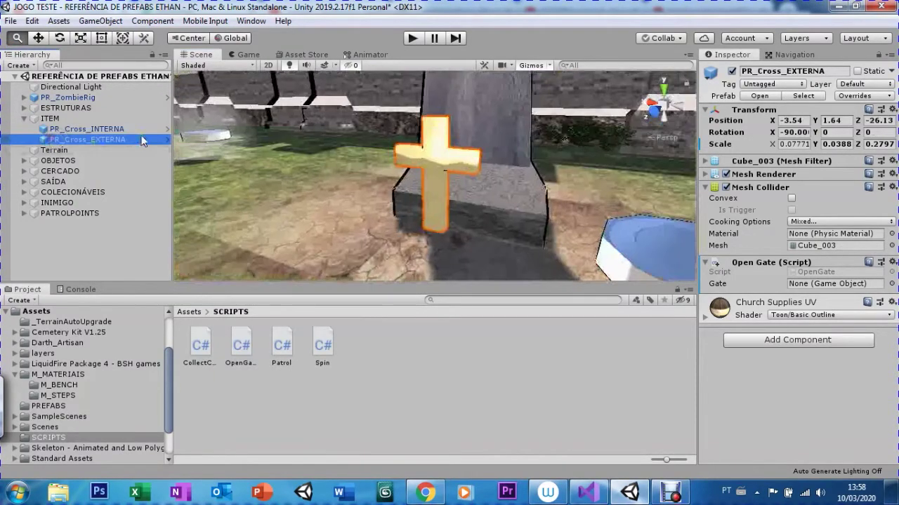
{"action": "left_click", "coordinate": [600, 496]}
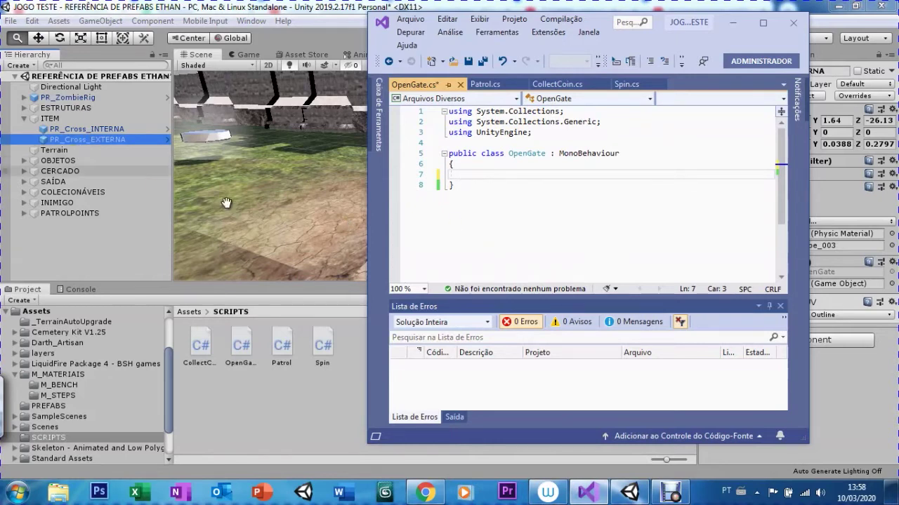
{"action": "double_click", "coordinate": [62, 139]}
{"action": "left_click", "coordinate": [48, 129]}
{"action": "double_click", "coordinate": [48, 130]}
- Select the fence gate PR_Gate_4_L in the Scene view
{"action": "mouse_move", "coordinate": [244, 161]}
{"action": "left_mouse_down"}
{"action": "mouse_move", "coordinate": [267, 209]}
{"action": "mouse_move", "coordinate": [295, 192]}
{"action": "left_mouse_up"}
{"action": "key", "text": "w"}
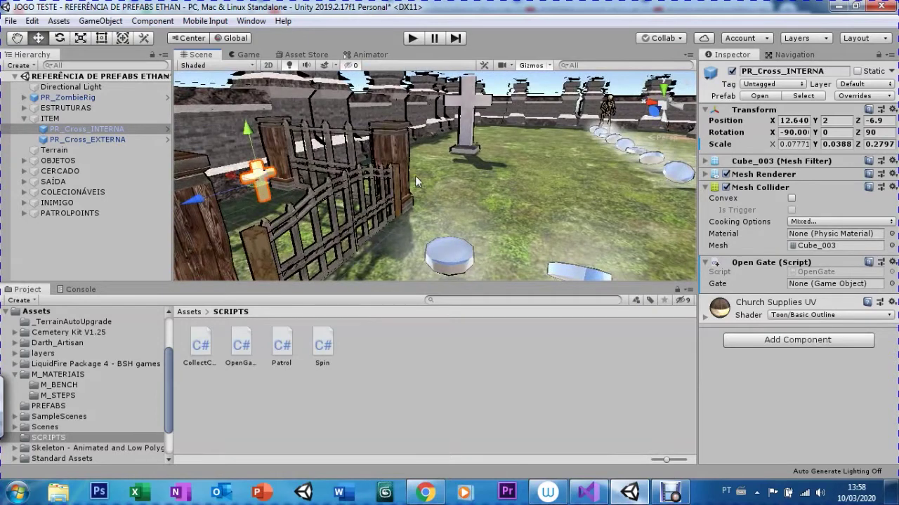
{"action": "left_click", "coordinate": [344, 200]}
{"action": "left_click", "coordinate": [344, 200]}
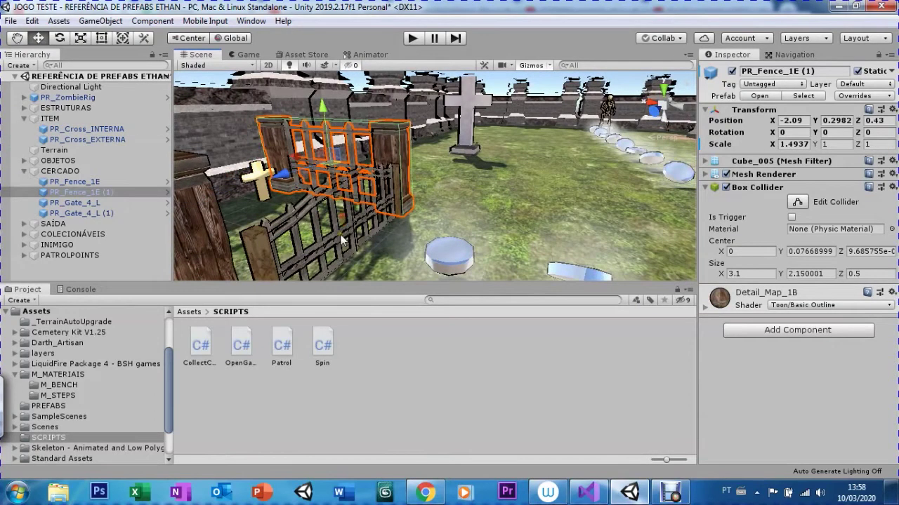
{"action": "left_click", "coordinate": [338, 243]}
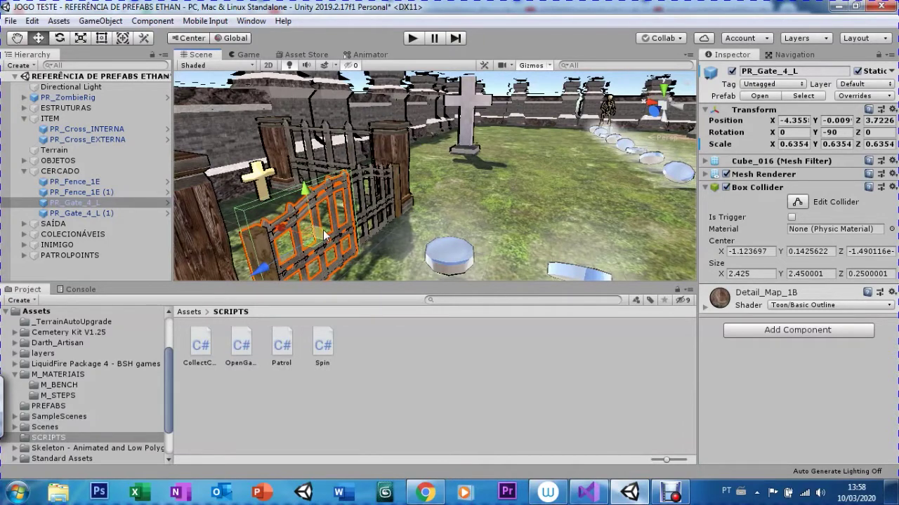
- Rename the CERCADO gate PR_Gate_4_L to PR_Gate_externo
{"action": "left_click", "coordinate": [73, 205]}
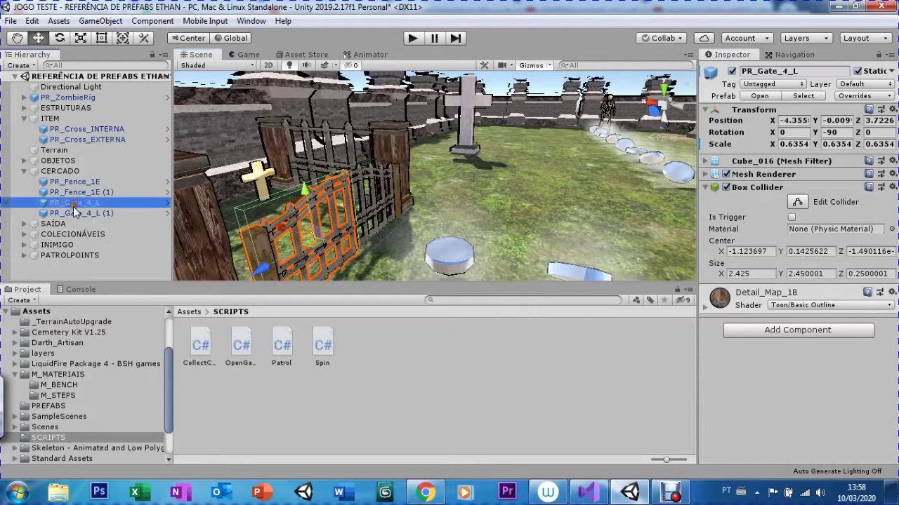
{"action": "left_click", "coordinate": [75, 206]}
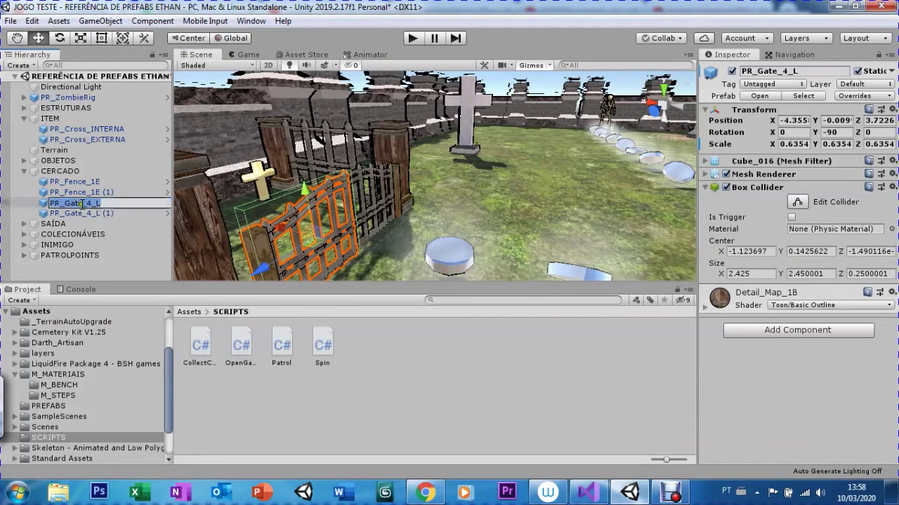
{"action": "key", "text": "BackSpace"}
{"action": "key", "text": "BackSpace"}
{"action": "key", "text": "BackSpace"}
{"action": "key", "text": "BackSpace"}
{"action": "type", "text": "e_e"}
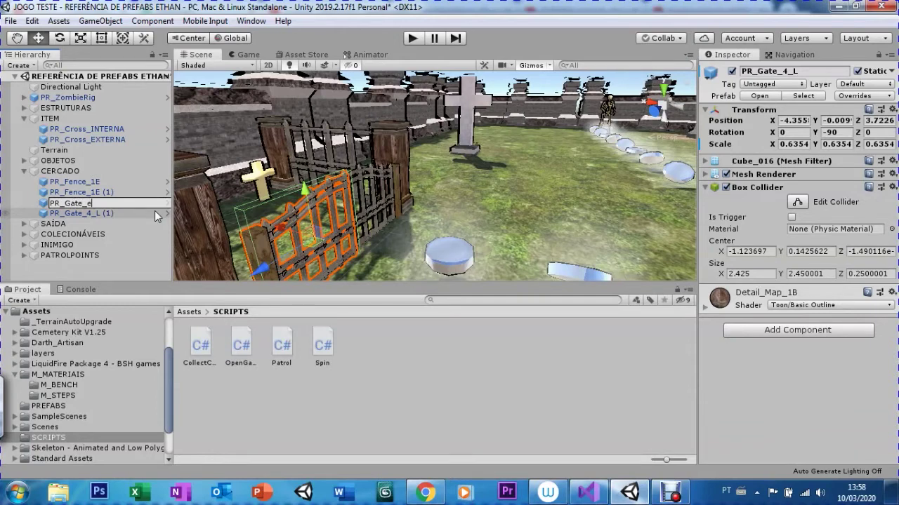
{"action": "type", "text": "xterno"}
{"action": "key", "text": "Return"}
- Rename the SAÍDA gate PR_Gate_4_L (2) to PR_Gate_interno
{"action": "mouse_move", "coordinate": [347, 212]}
{"action": "right_mouse_down"}
{"action": "mouse_move", "coordinate": [360, 234]}
{"action": "mouse_move", "coordinate": [315, 222]}
{"action": "right_mouse_up"}
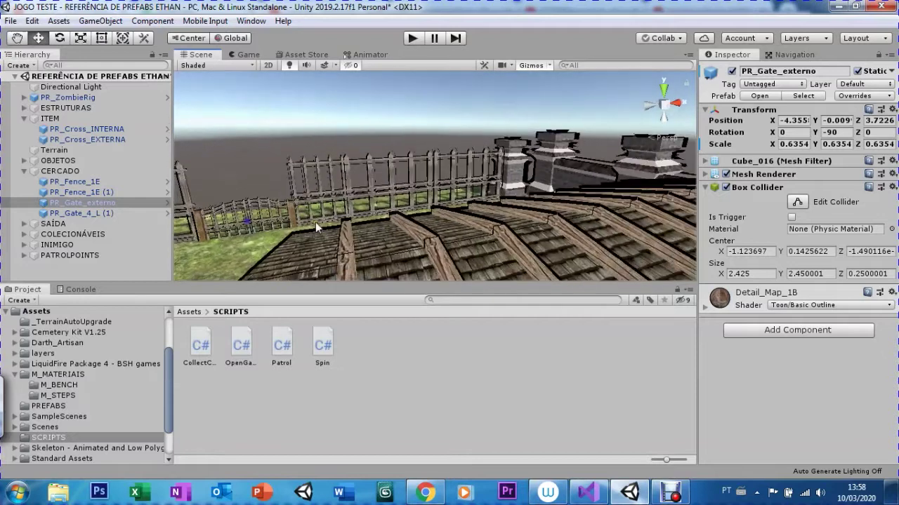
{"action": "left_click", "coordinate": [263, 212]}
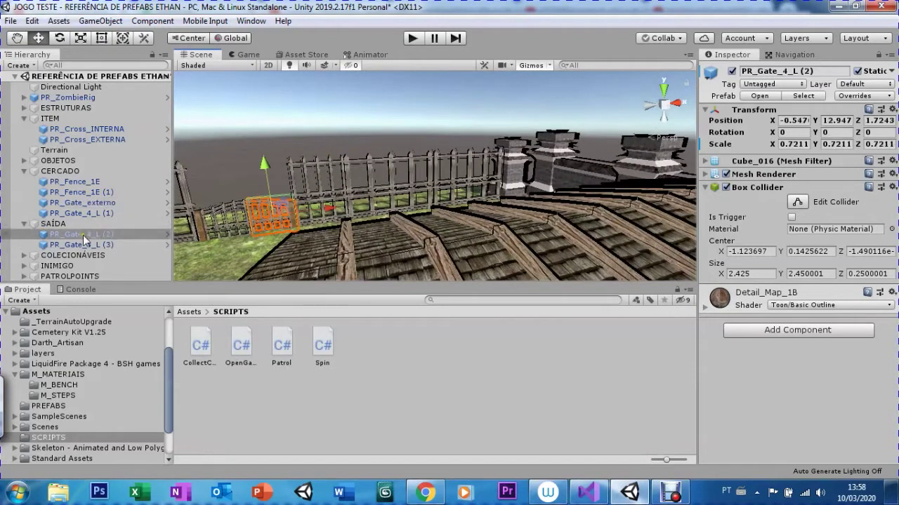
{"action": "left_click", "coordinate": [93, 236]}
{"action": "left_click", "coordinate": [92, 237]}
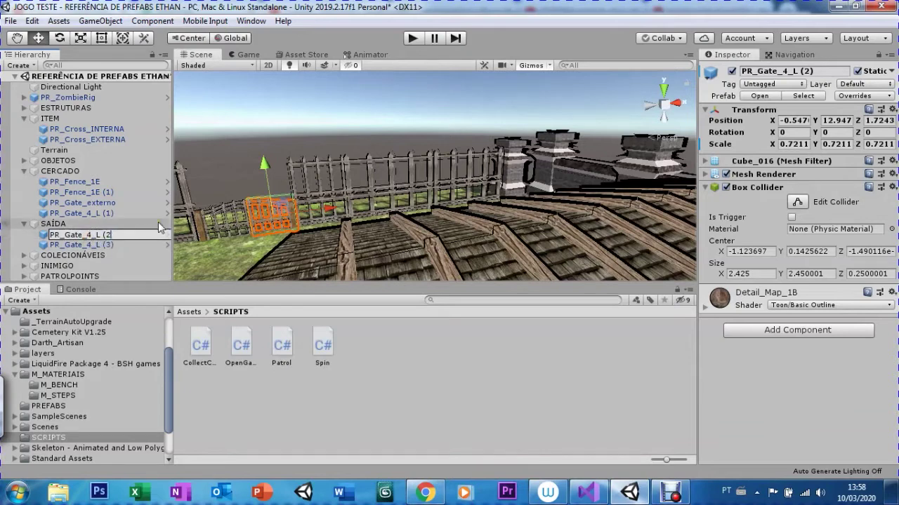
{"action": "type", "text": "interno"}
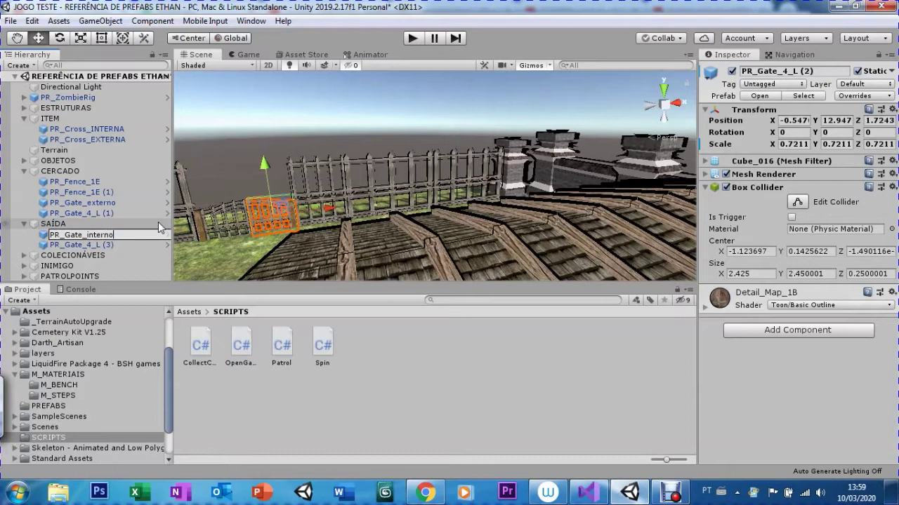
{"action": "key", "text": "Return"}
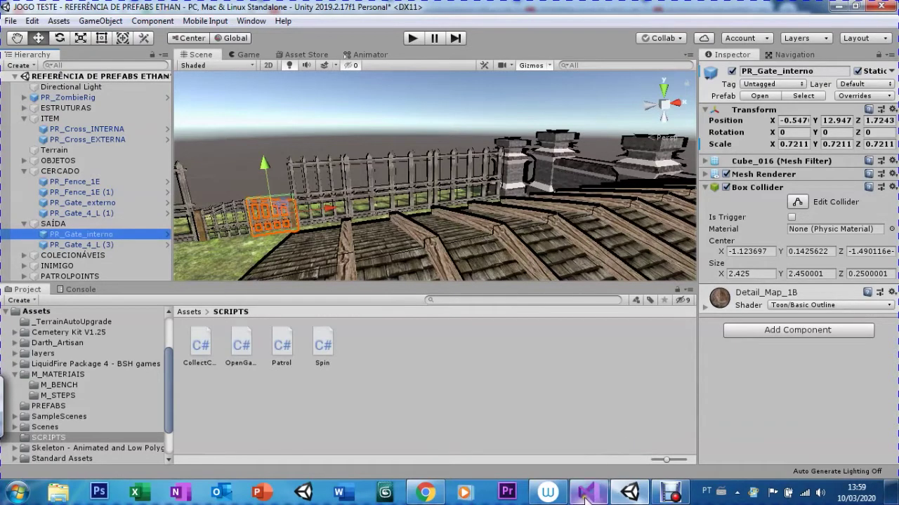
- Add the field 'public GameObject gate;' to the OpenGate.cs class in Visual Studio
{"action": "left_click", "coordinate": [585, 495]}
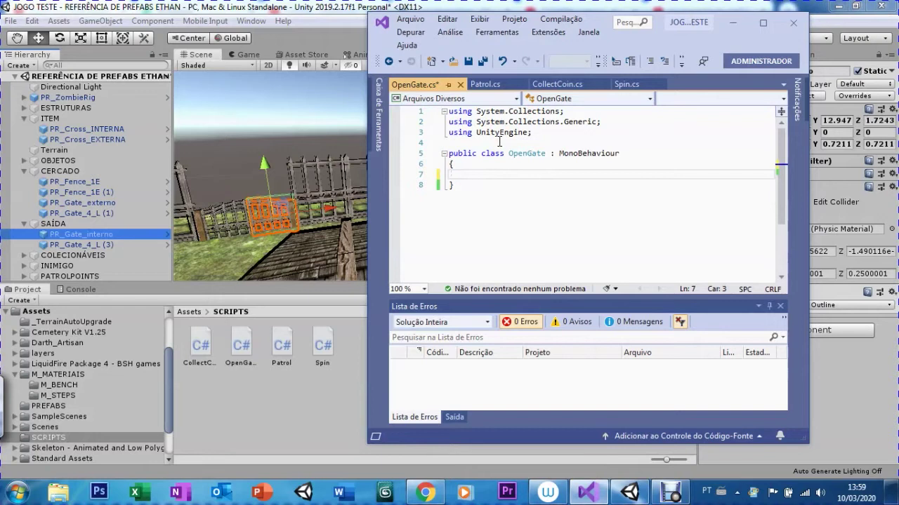
{"action": "type", "text": "public"}
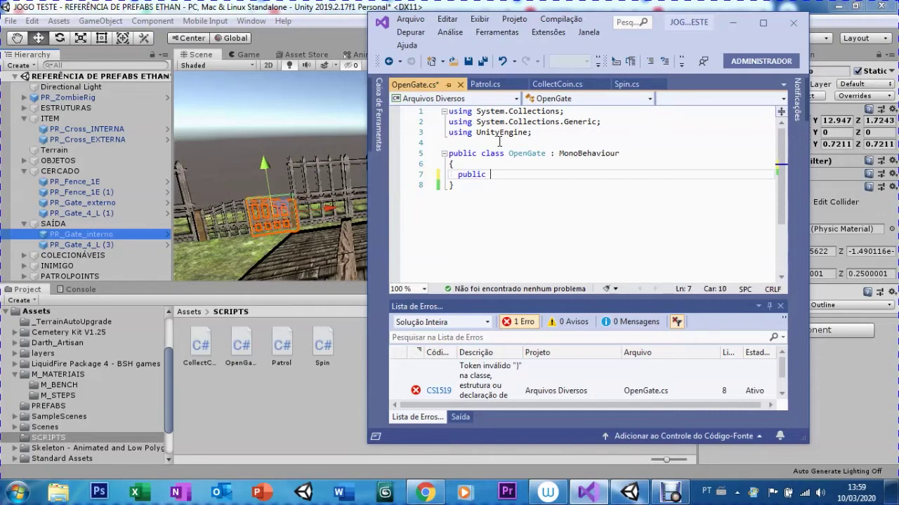
{"action": "type", "text": " Gam"}
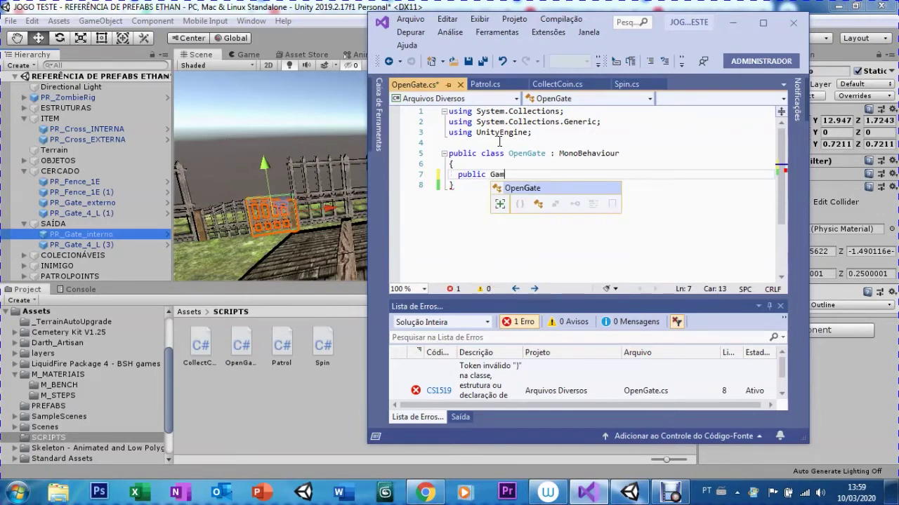
{"action": "type", "text": "eObje"}
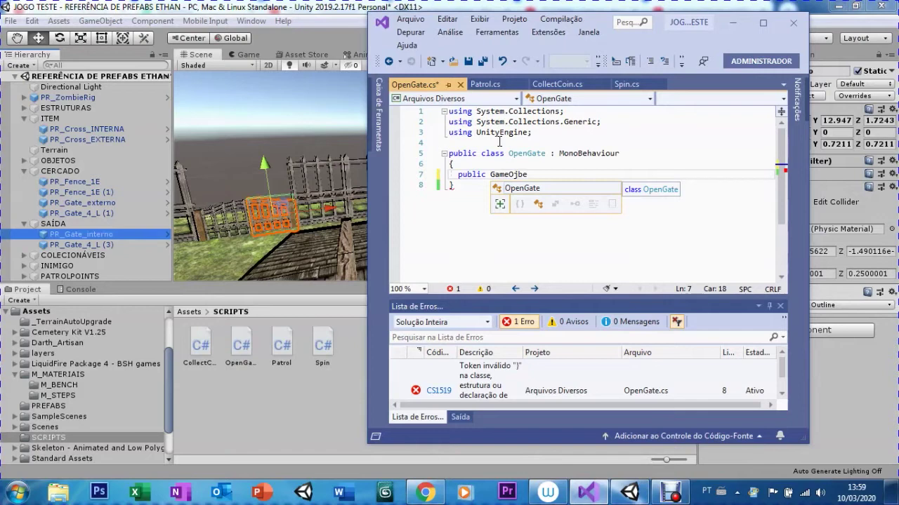
{"action": "type", "text": "ct "}
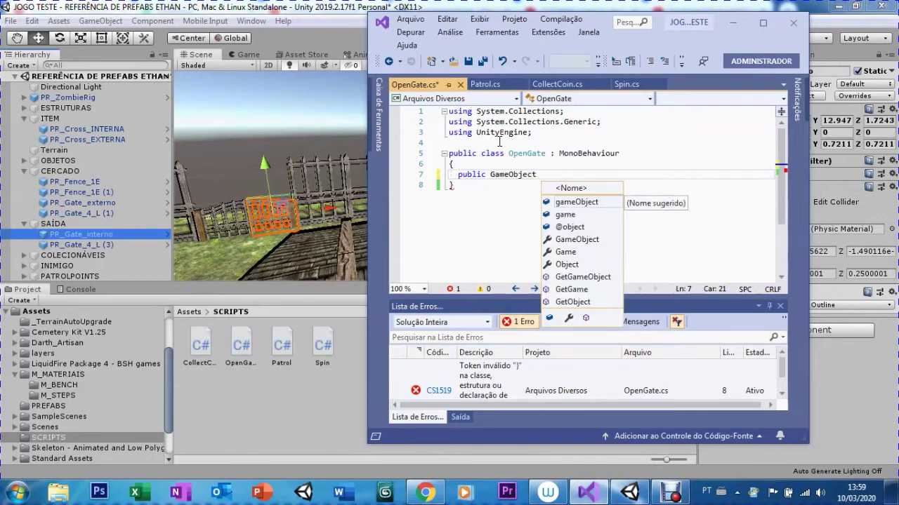
{"action": "type", "text": "gate"}
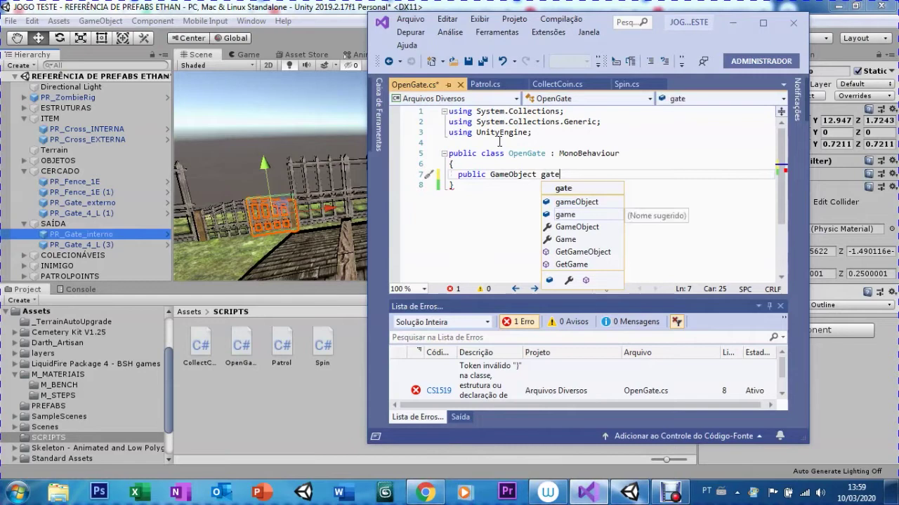
{"action": "type", "text": ";"}
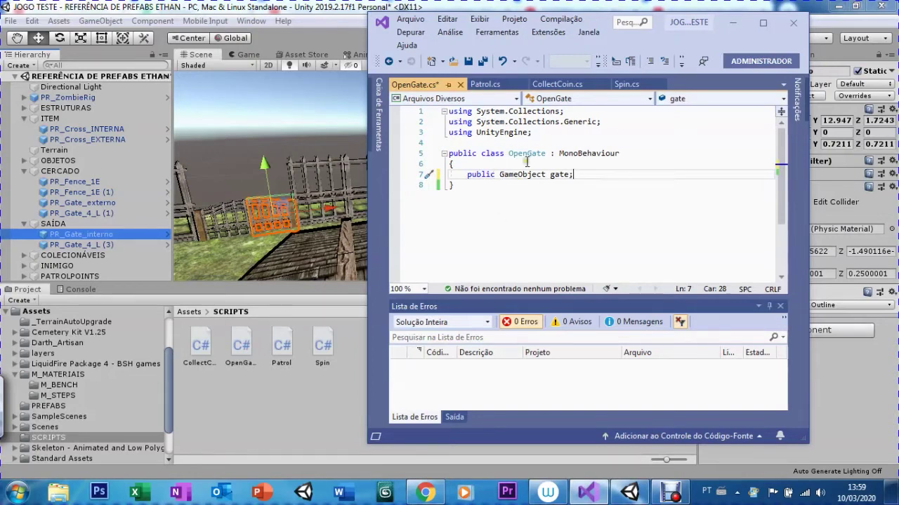
- Add 'private void OnCollision(Collision jogador)' containing 'if (jogador.gameObject.CompareTag("Player")) {'
{"action": "key", "text": "Return"}
{"action": "type", "text": "private"}
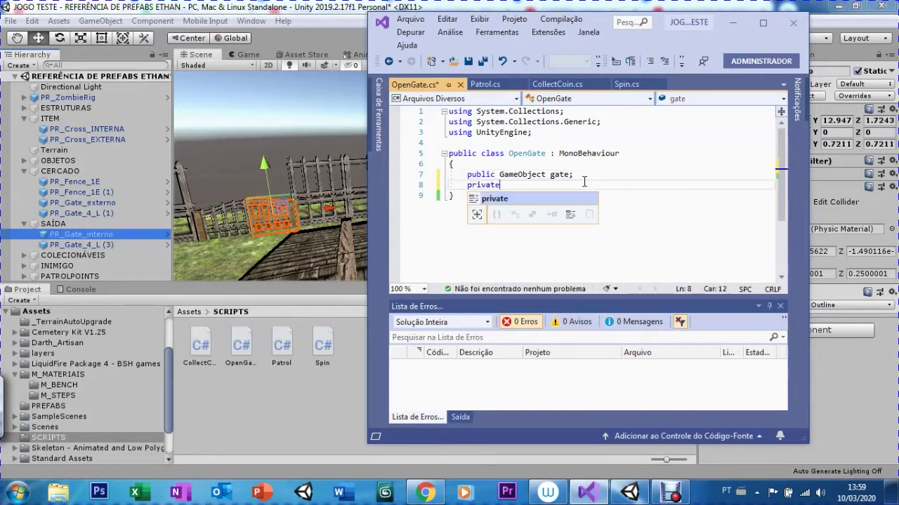
{"action": "type", "text": " void"}
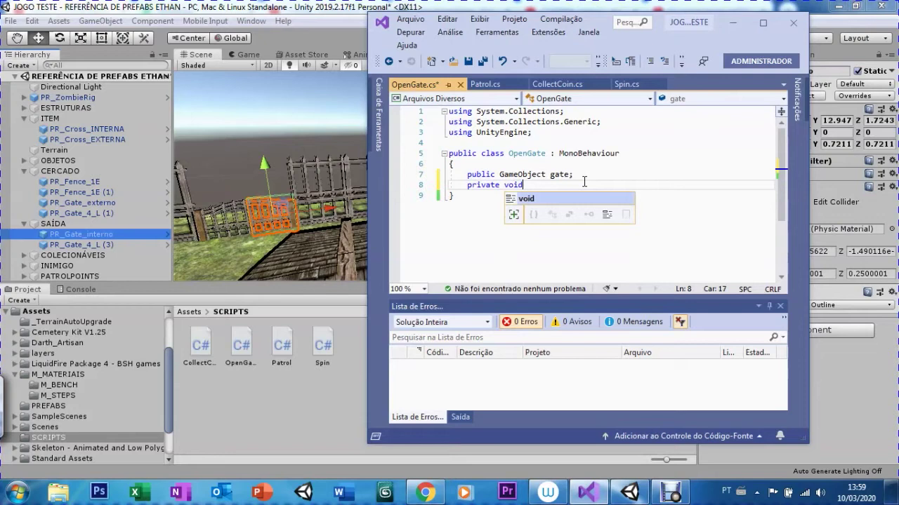
{"action": "type", "text": " OnCollision(Colli"}
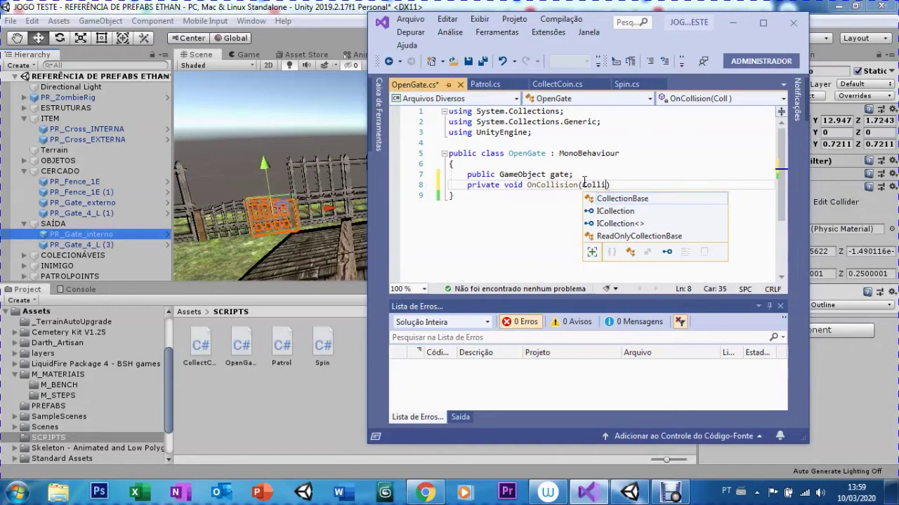
{"action": "type", "text": "si"}
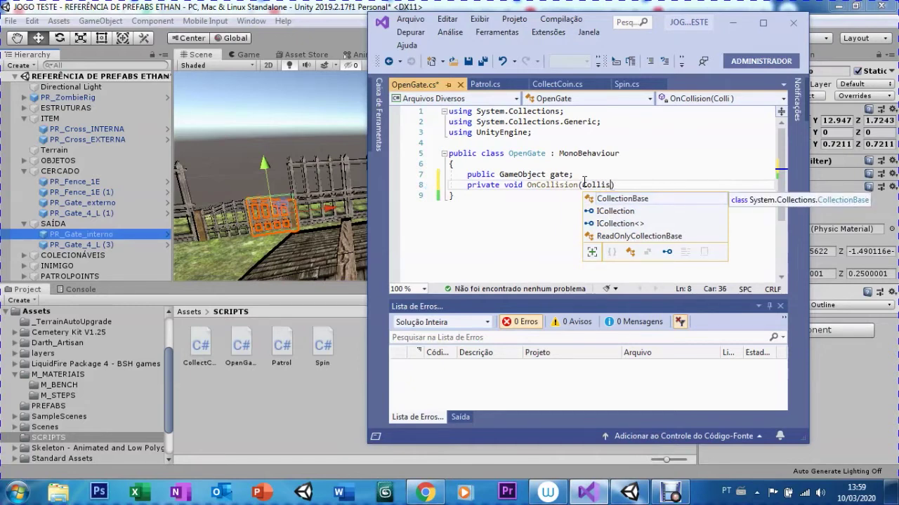
{"action": "type", "text": "on"}
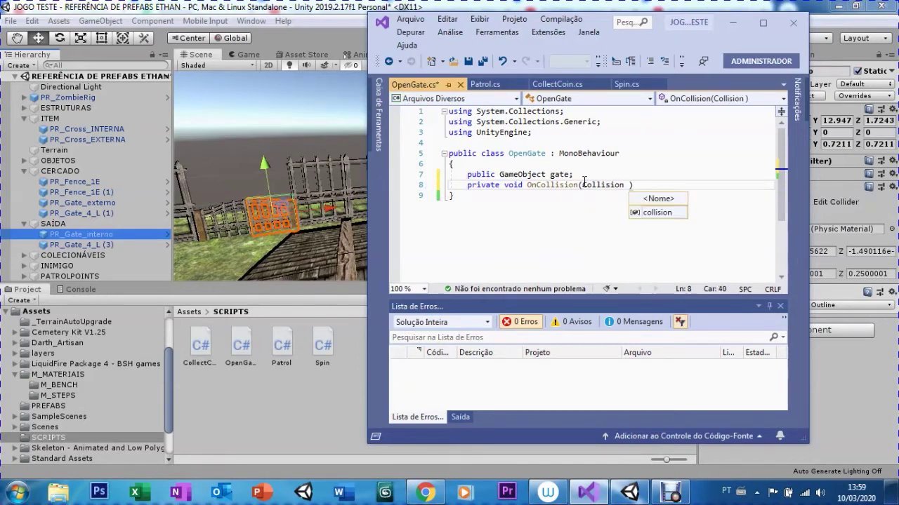
{"action": "type", "text": " jogador"}
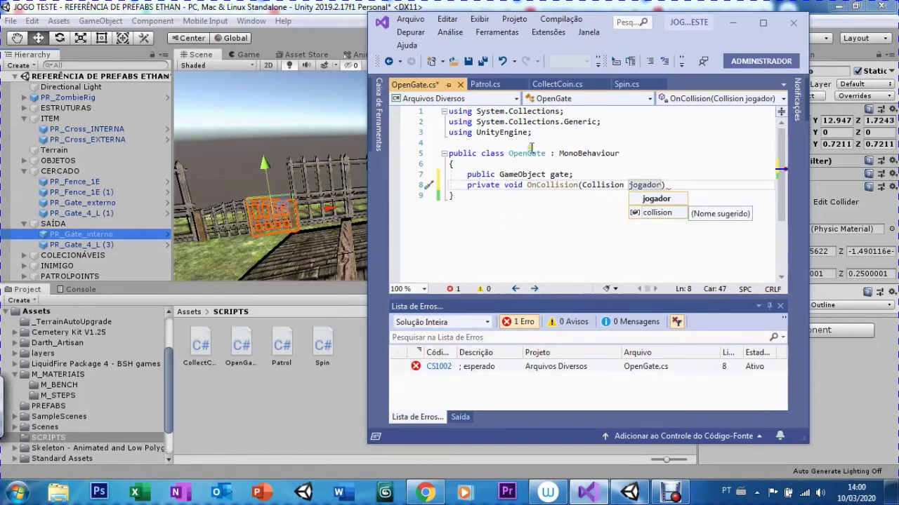
{"action": "type", "text": ") {"}
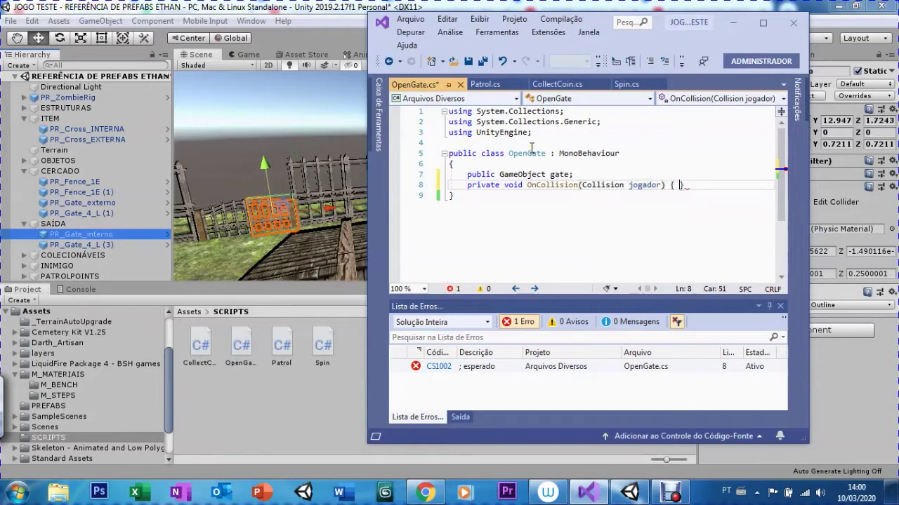
{"action": "key", "text": "Return"}
{"action": "type", "text": "if "}
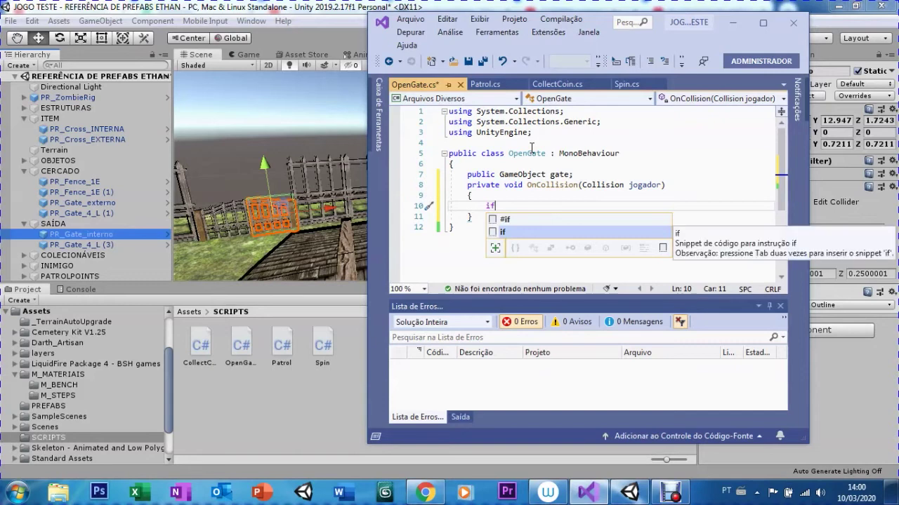
{"action": "type", "text": "(jogador.game"}
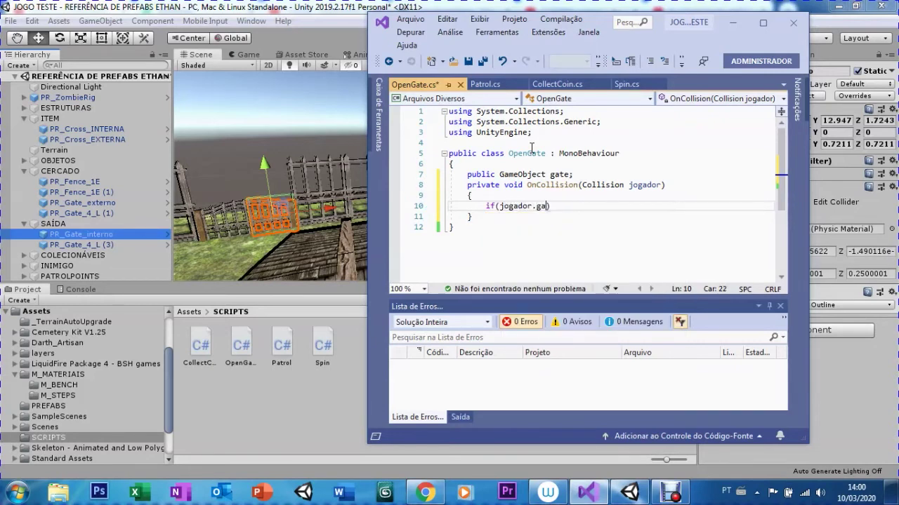
{"action": "type", "text": "Object"}
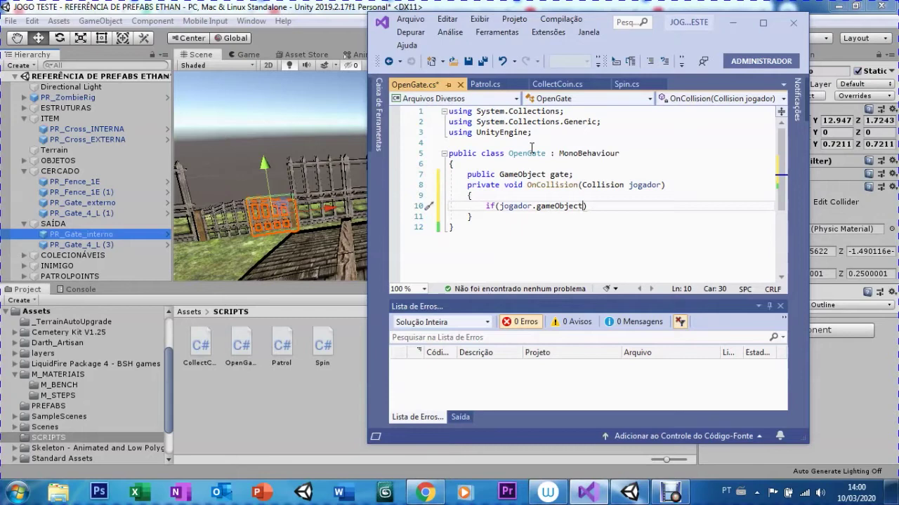
{"action": "type", "text": ".Comp"}
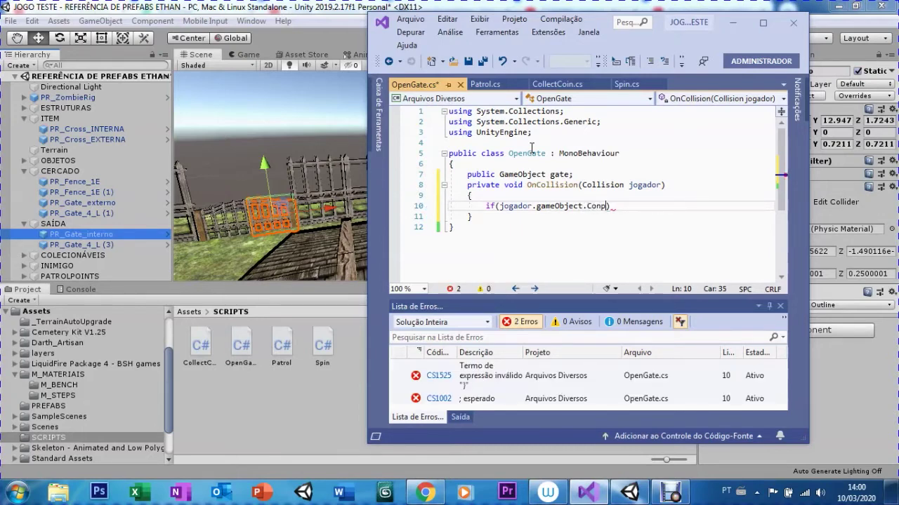
{"action": "type", "text": "are"}
{"action": "type", "text": "Tag("}
{"action": "type", "text": "\"Player"}
{"action": "type", "text": "\"))"}
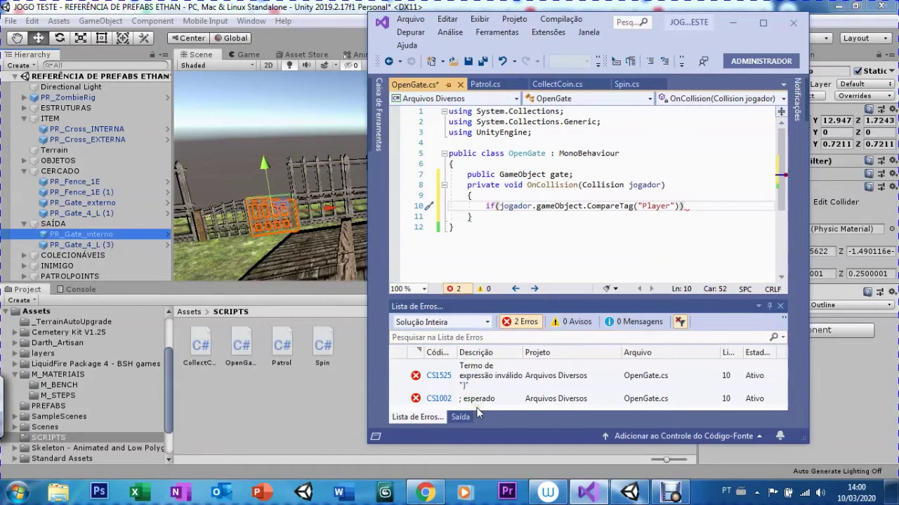
{"action": "type", "text": " {"}
- Inside the Player check, add the call Destroy(gate.gameobject); to remove the gate
{"action": "key", "text": "Return"}
{"action": "type", "text": "Destrou"}
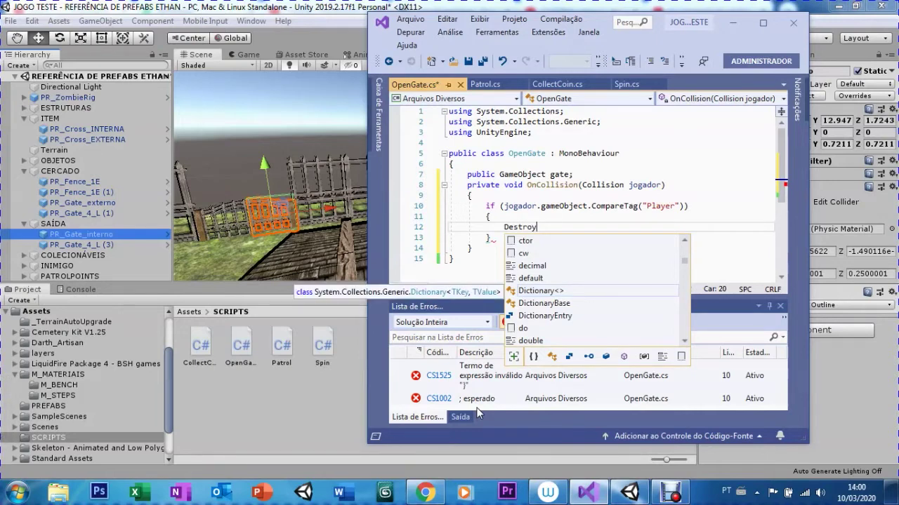
{"action": "type", "text": "(gate.gam"}
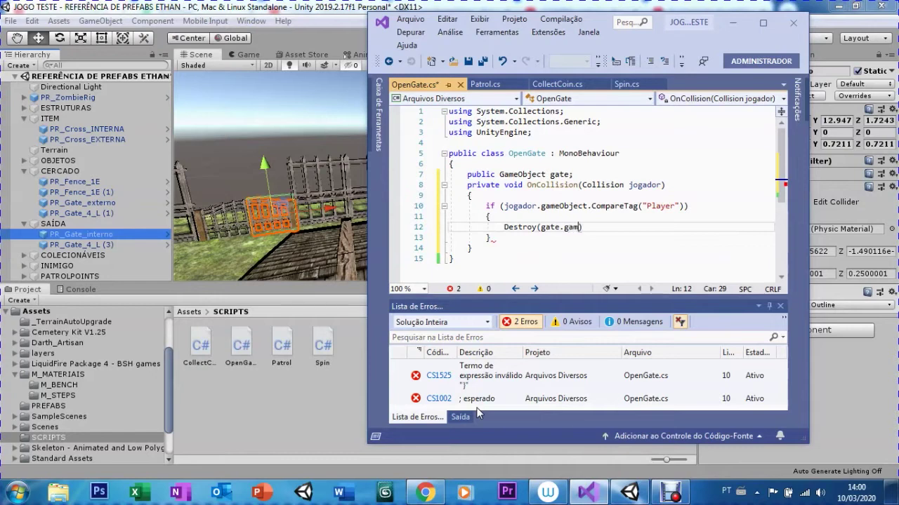
{"action": "type", "text": "eobject"}
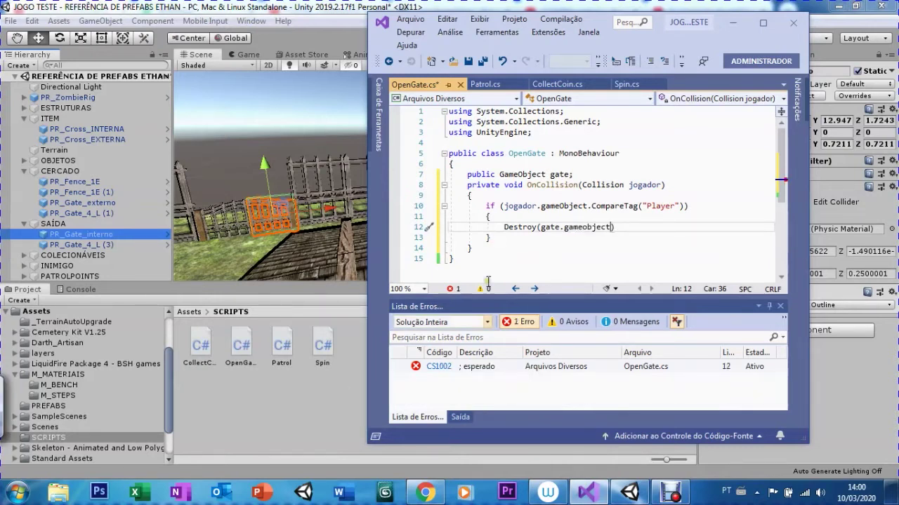
{"action": "left_click", "coordinate": [511, 176]}
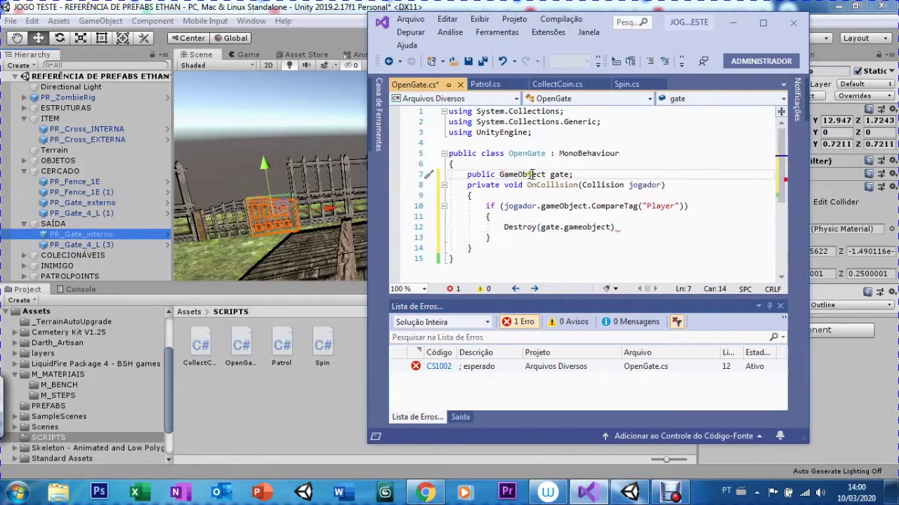
{"action": "left_click", "coordinate": [557, 174]}
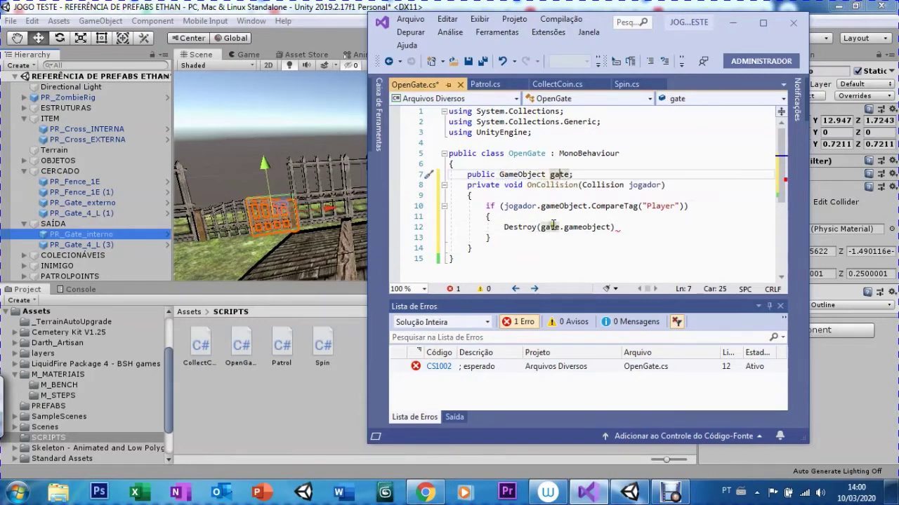
{"action": "left_click", "coordinate": [545, 227]}
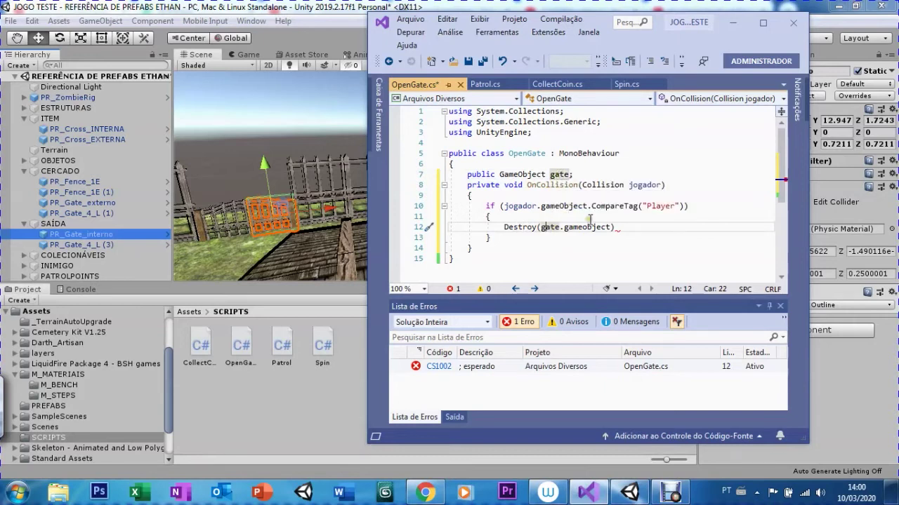
{"action": "left_click", "coordinate": [614, 228]}
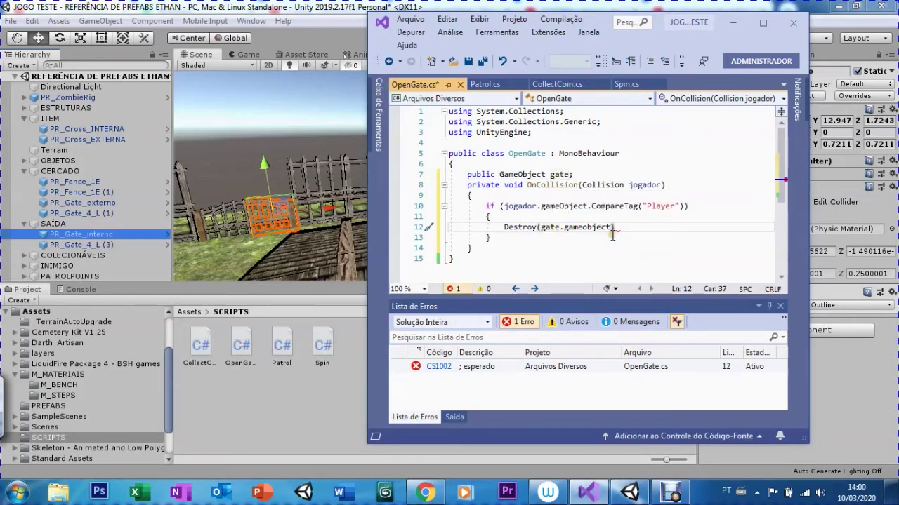
{"action": "type", "text": ";"}
- Add Destroy(this.gameObject); on the next line so the cross destroys itself
{"action": "key", "text": "Return"}
{"action": "type", "text": "Desto"}
{"action": "key", "text": "BackSpace"}
{"action": "type", "text": "roy("}
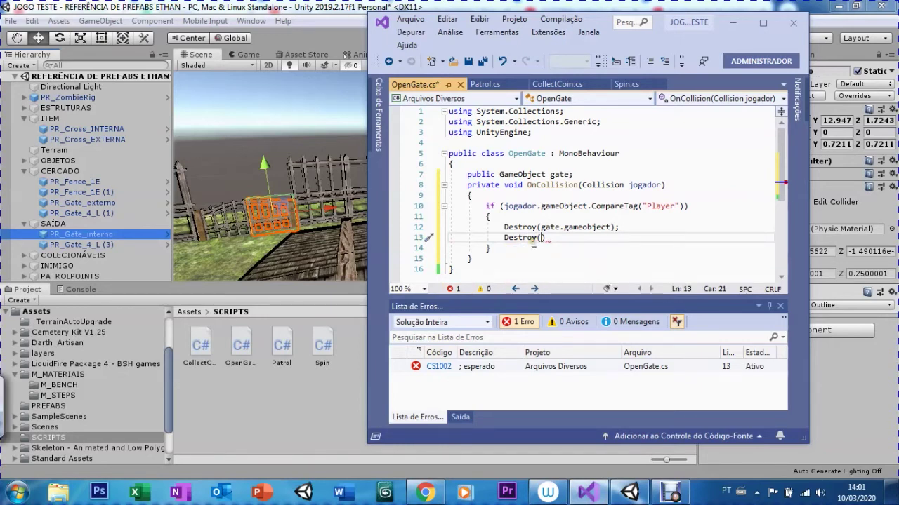
{"action": "type", "text": "this"}
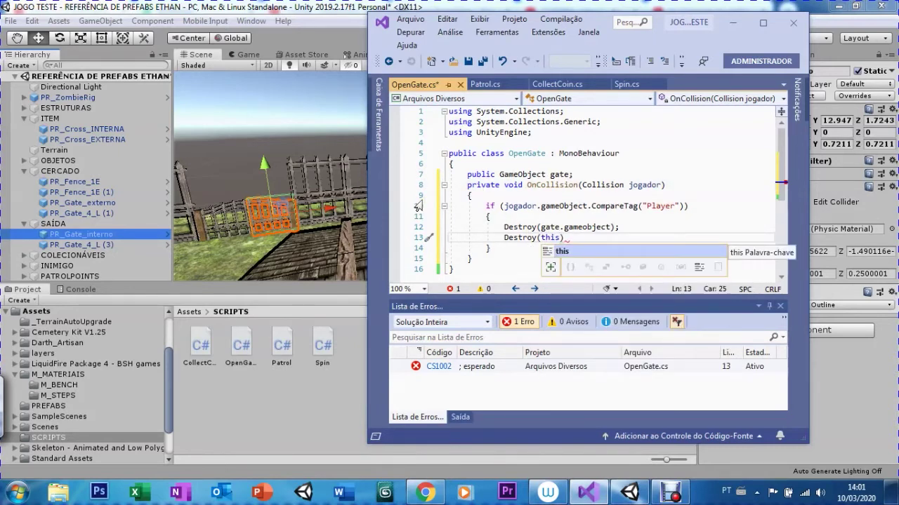
{"action": "type", "text": ".gameObject"}
{"action": "left_click", "coordinate": [486, 259]}
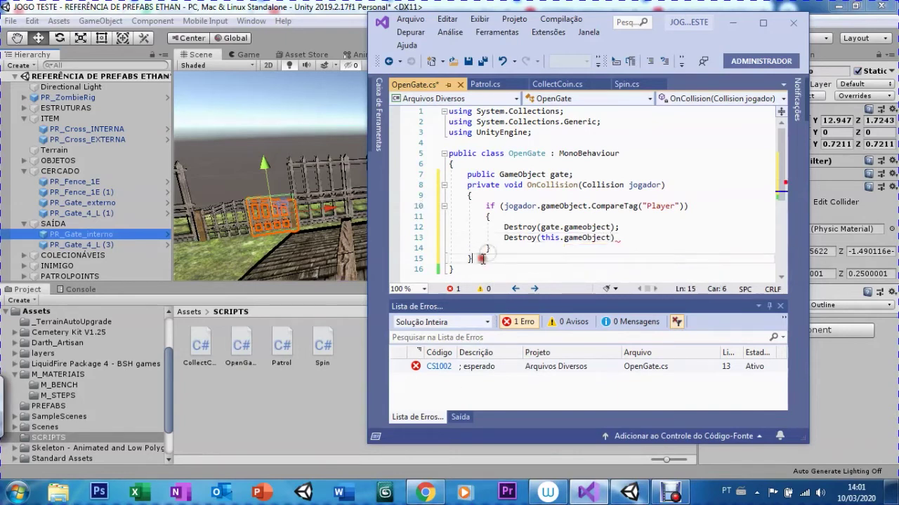
{"action": "scroll", "coordinate": [779, 204], "scroll_direction": "down", "scroll_amount": 2}
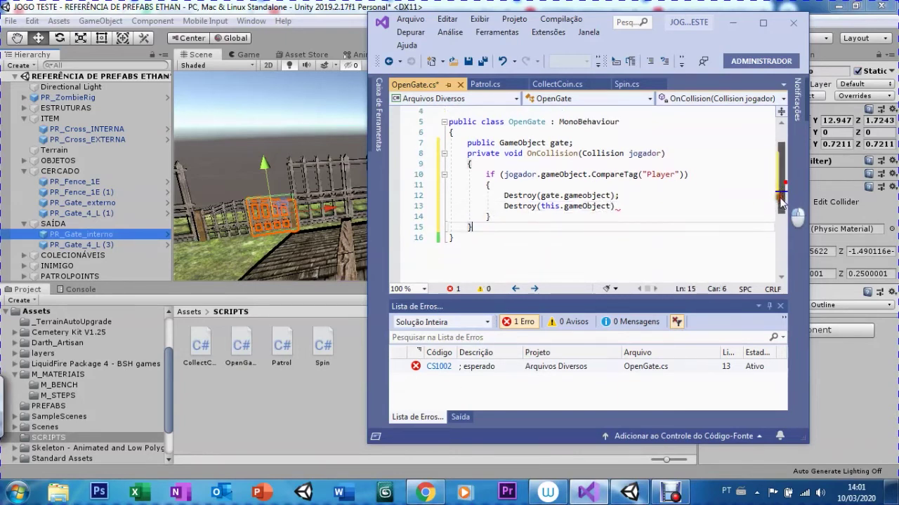
{"action": "left_click", "coordinate": [622, 196]}
{"action": "type", "text": ";"}
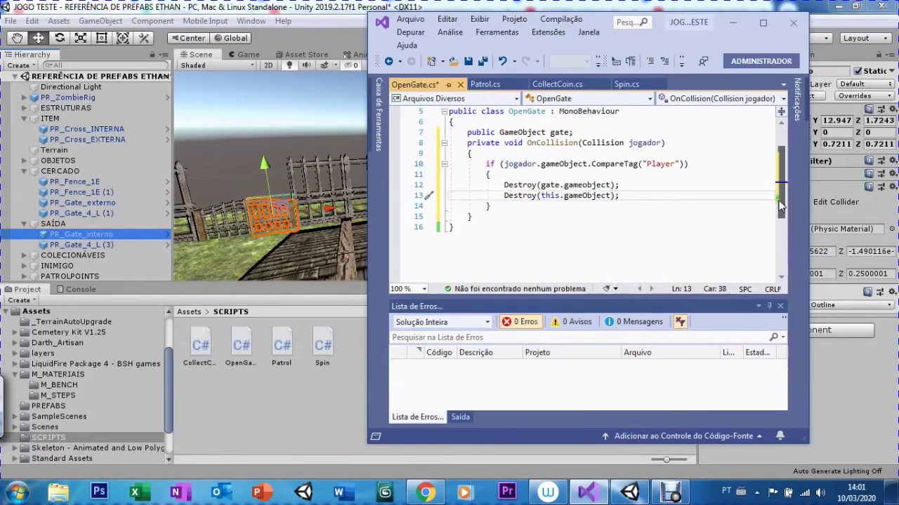
- Review the gate field, jogador parameter and Player tag check, then return to Unity
{"action": "scroll", "coordinate": [779, 204], "scroll_direction": "up", "scroll_amount": 2}
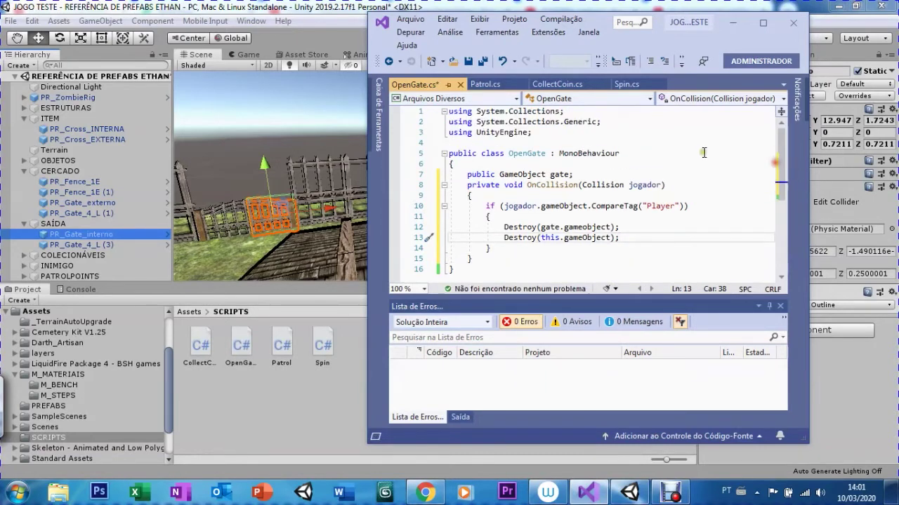
{"action": "left_click", "coordinate": [489, 175]}
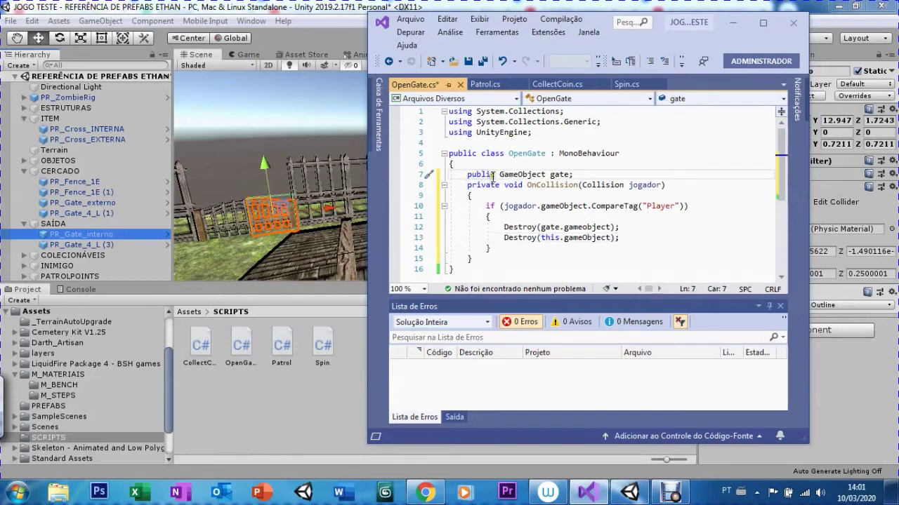
{"action": "left_click", "coordinate": [537, 174]}
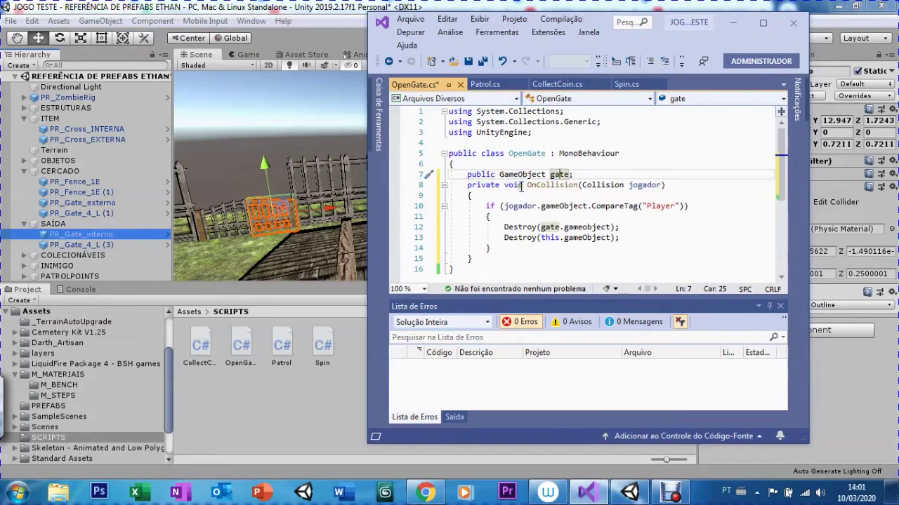
{"action": "left_click", "coordinate": [630, 185]}
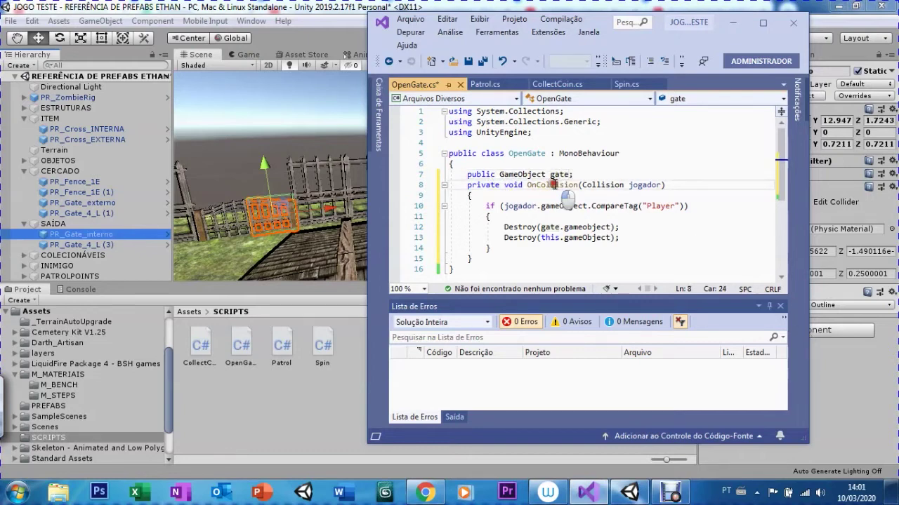
{"action": "left_click", "coordinate": [628, 184]}
{"action": "left_click", "coordinate": [635, 186]}
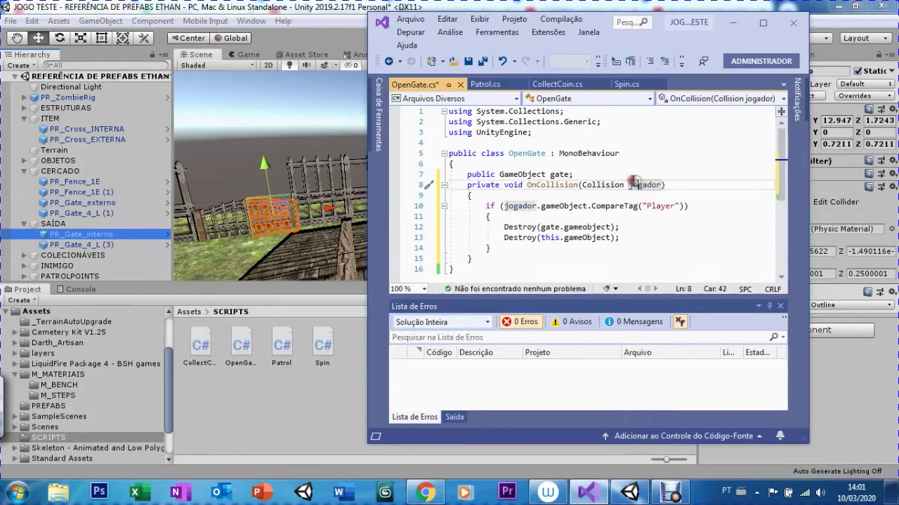
{"action": "key", "text": "Right"}
{"action": "left_click", "coordinate": [523, 205]}
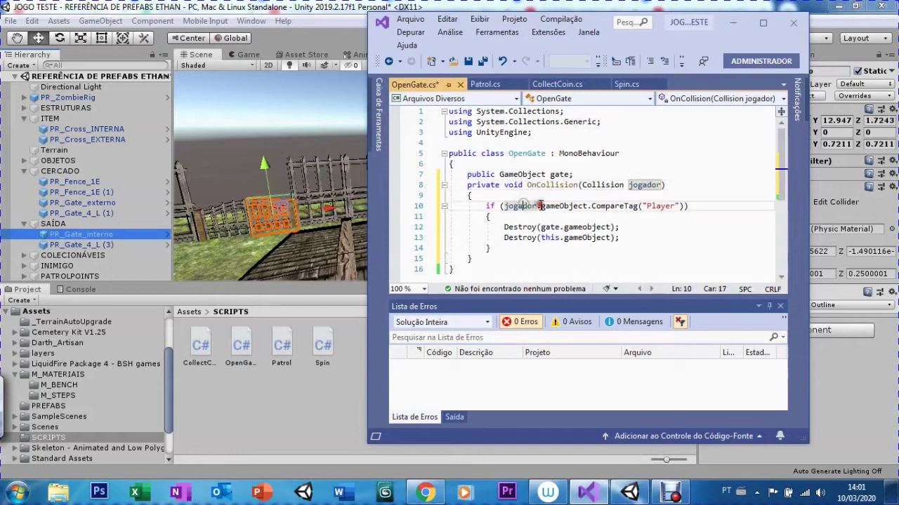
{"action": "left_click", "coordinate": [567, 205]}
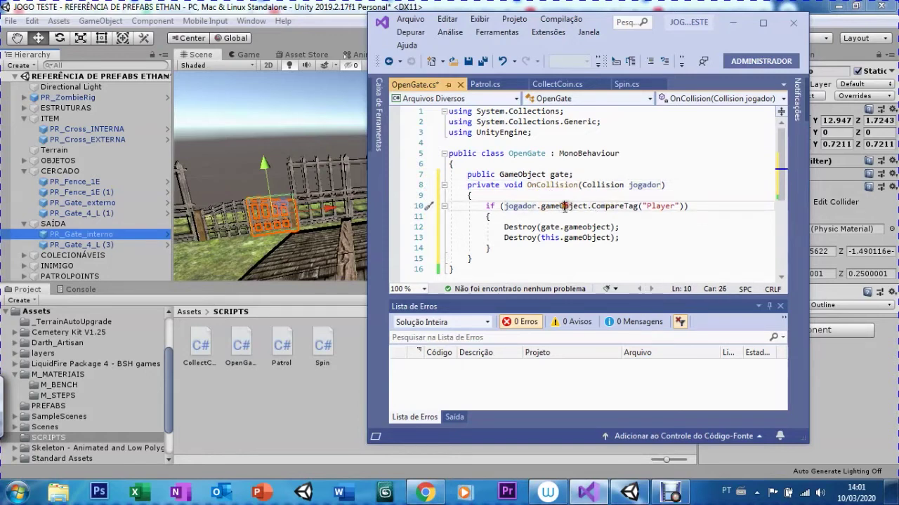
{"action": "left_click", "coordinate": [656, 211]}
{"action": "left_click", "coordinate": [218, 10]}
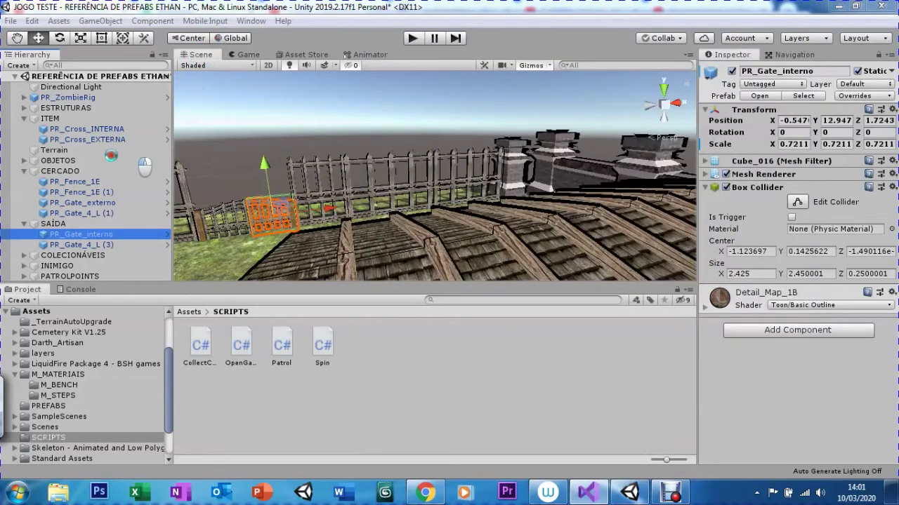
{"action": "left_click", "coordinate": [70, 96]}
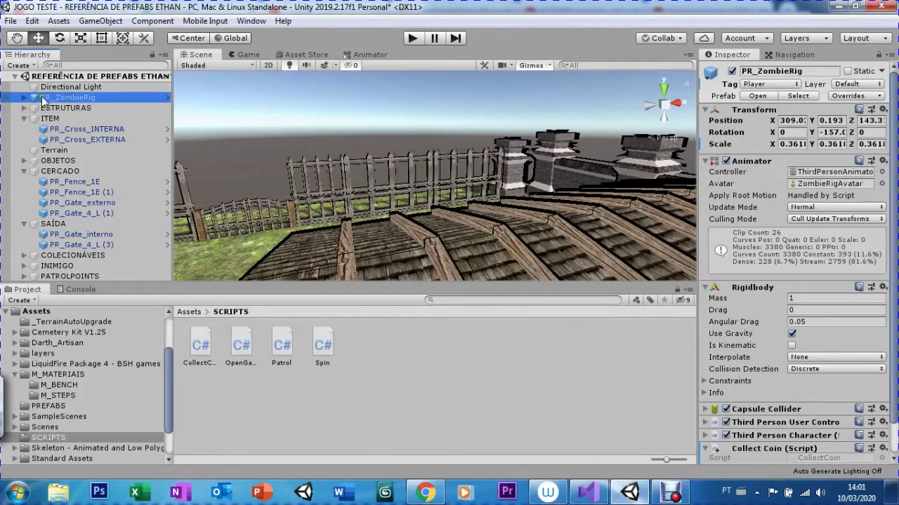
{"action": "double_click", "coordinate": [40, 100]}
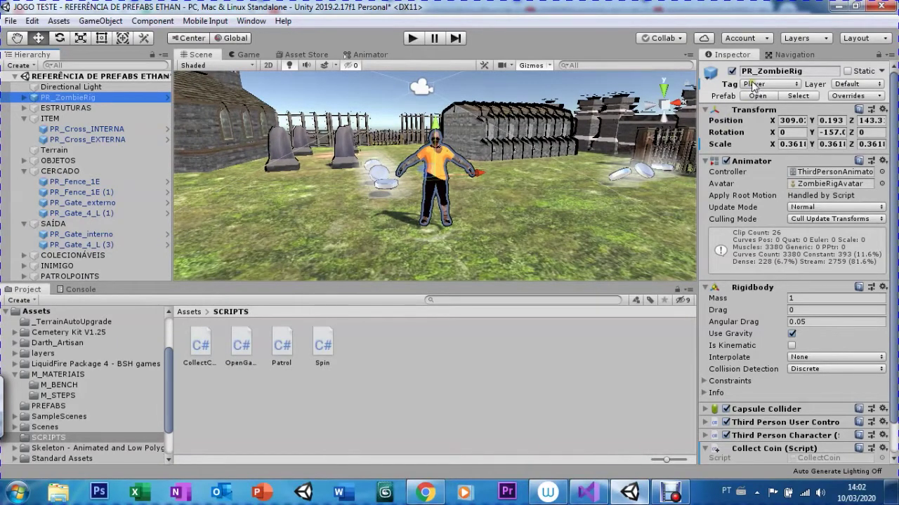
{"action": "left_click", "coordinate": [754, 85]}
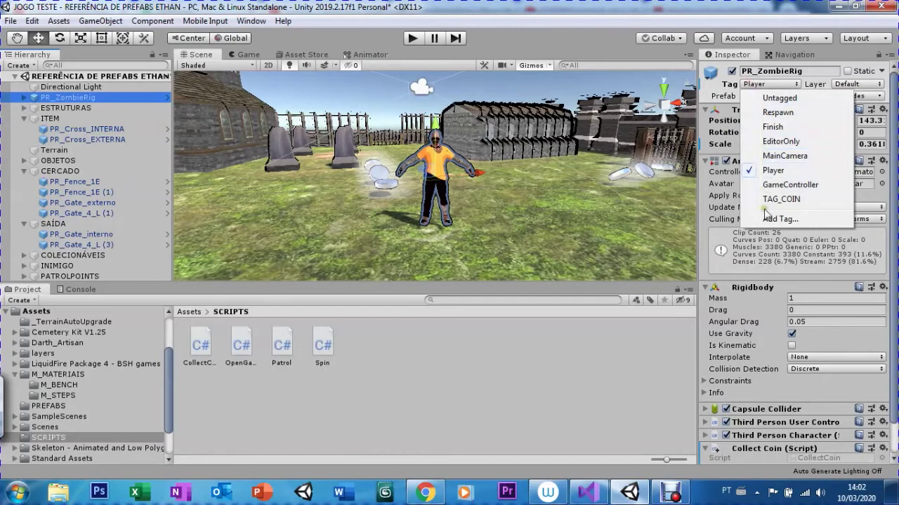
{"action": "left_click", "coordinate": [770, 220]}
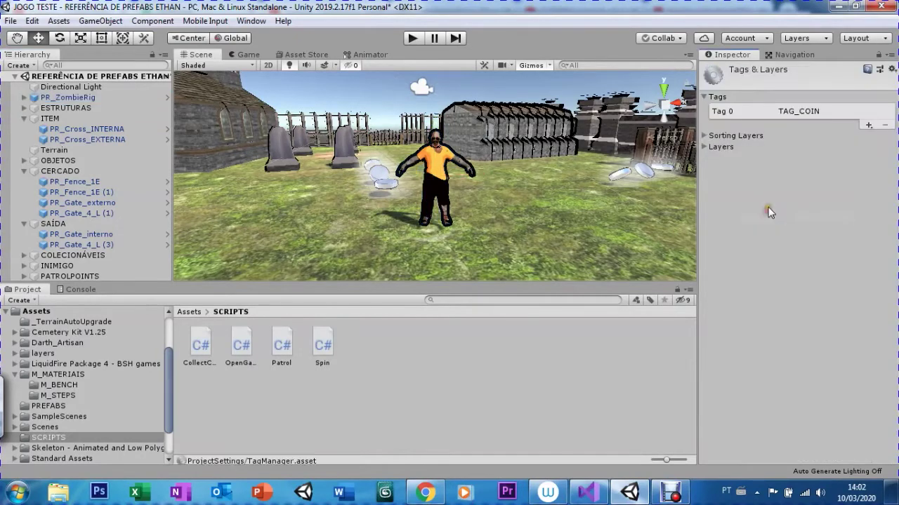
{"action": "left_click", "coordinate": [867, 127]}
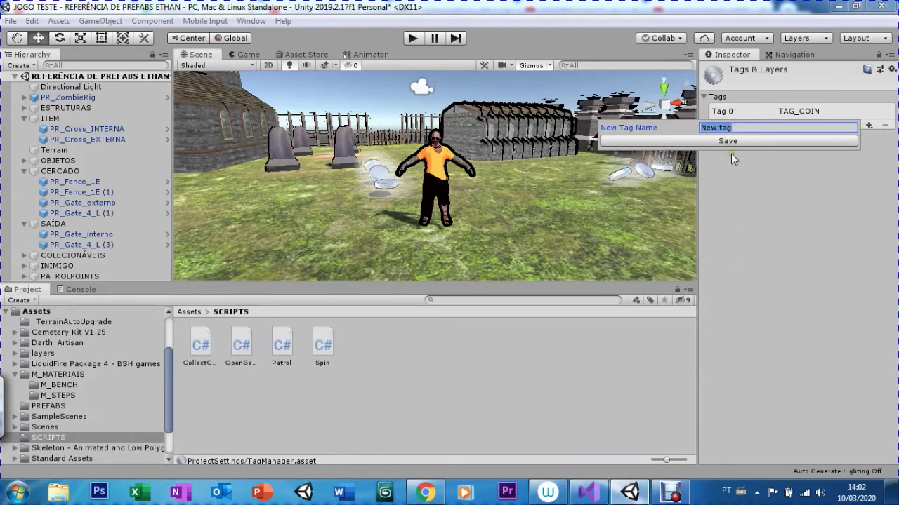
{"action": "left_click", "coordinate": [875, 143]}
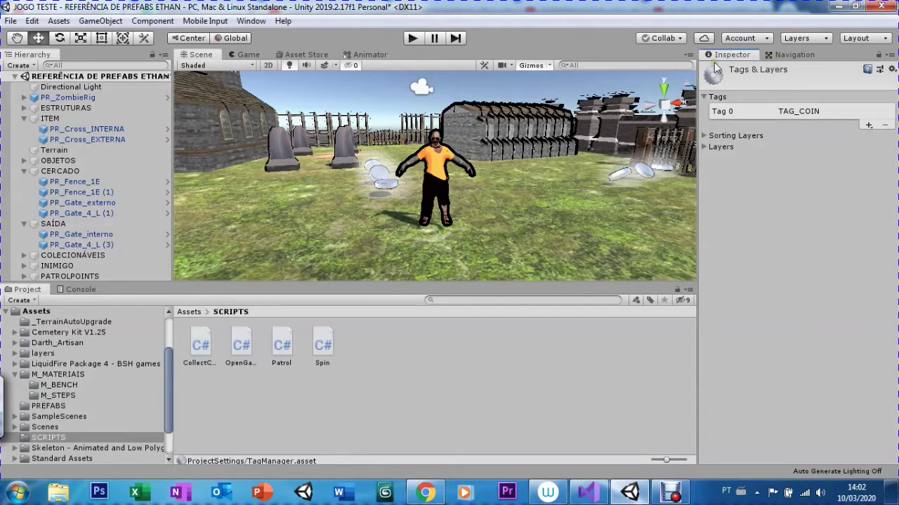
{"action": "left_click", "coordinate": [54, 98]}
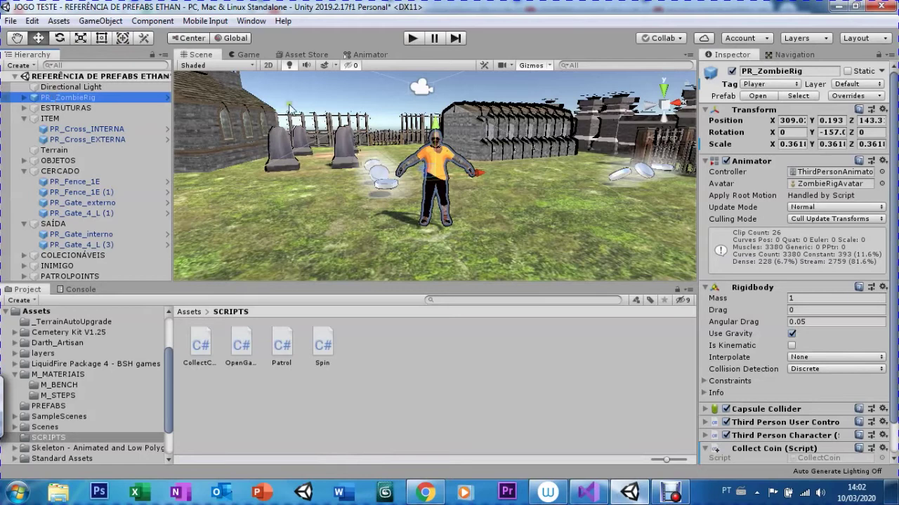
{"action": "left_click", "coordinate": [775, 84]}
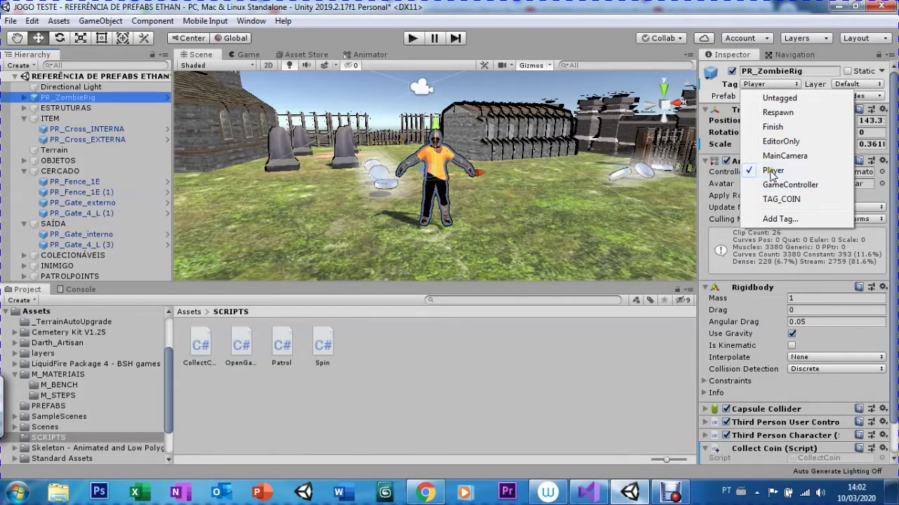
{"action": "left_click", "coordinate": [773, 172]}
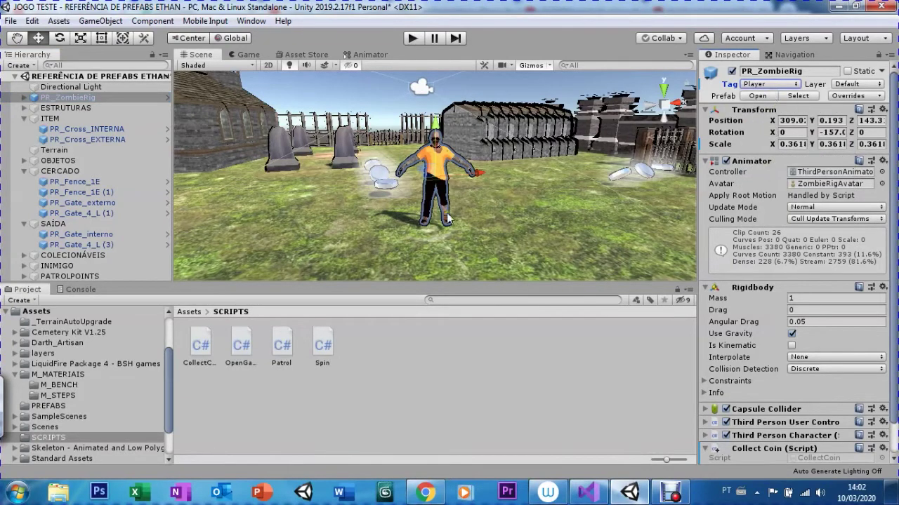
{"action": "scroll", "coordinate": [447, 219], "scroll_direction": "down", "scroll_amount": 5}
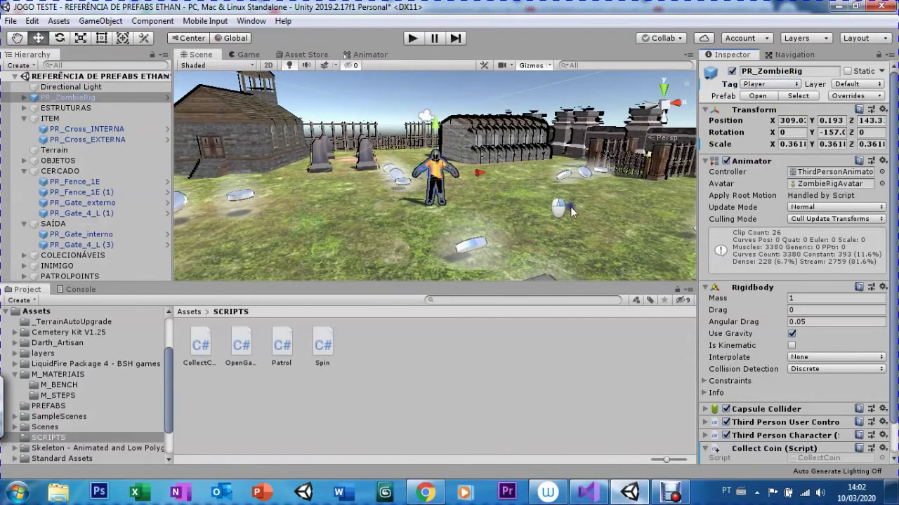
{"action": "mouse_move", "coordinate": [571, 212]}
{"action": "right_mouse_down"}
{"action": "mouse_move", "coordinate": [559, 202]}
{"action": "mouse_move", "coordinate": [581, 208]}
{"action": "right_mouse_up"}
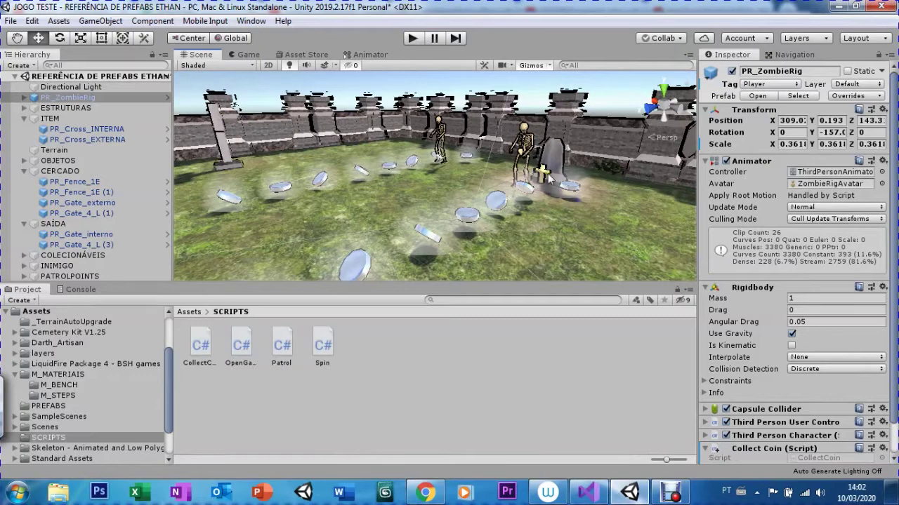
- Select PR_Cross_EXTERNA and attach the OpenGate script from the SCRIPTS folder
{"action": "left_click", "coordinate": [545, 177]}
{"action": "left_click", "coordinate": [543, 177]}
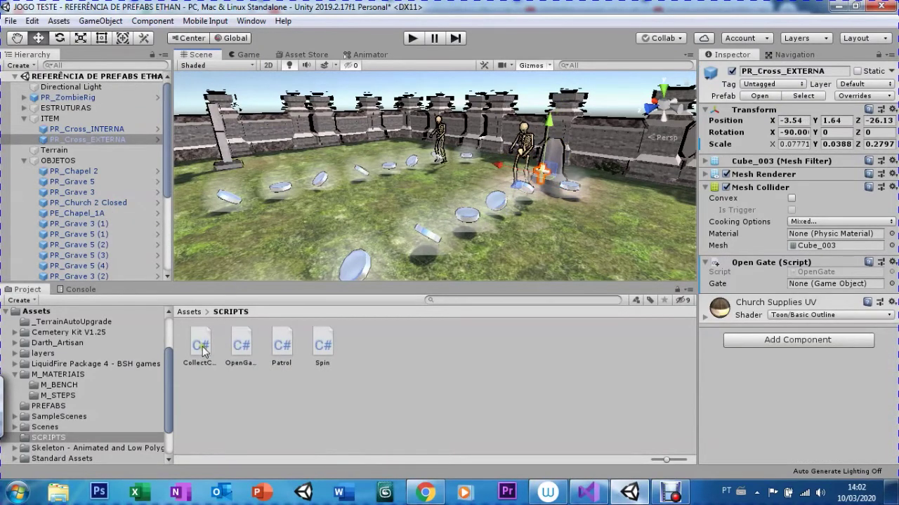
{"action": "mouse_move", "coordinate": [237, 349]}
{"action": "left_mouse_down"}
{"action": "mouse_move", "coordinate": [754, 389]}
{"action": "mouse_move", "coordinate": [741, 381]}
{"action": "left_mouse_up"}
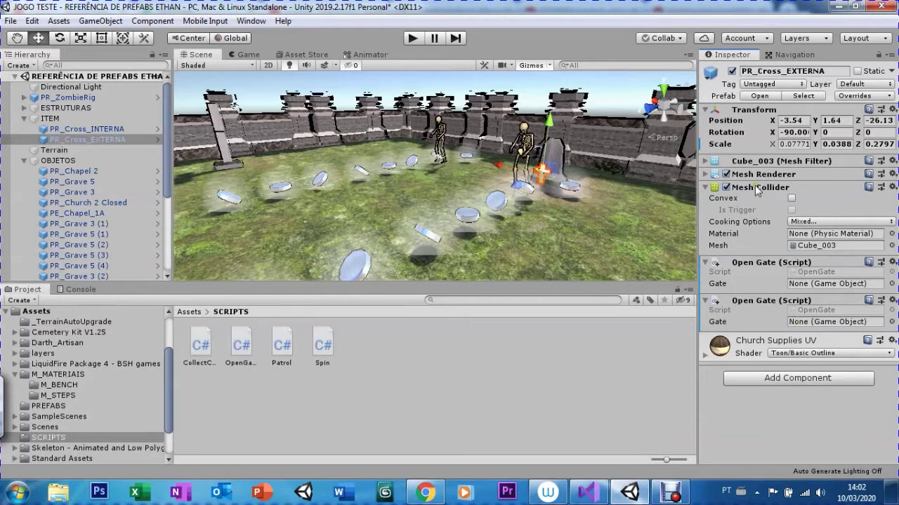
- Recheck the self-destroy line in OpenGate.cs, then switch back to Unity
{"action": "left_click", "coordinate": [586, 491]}
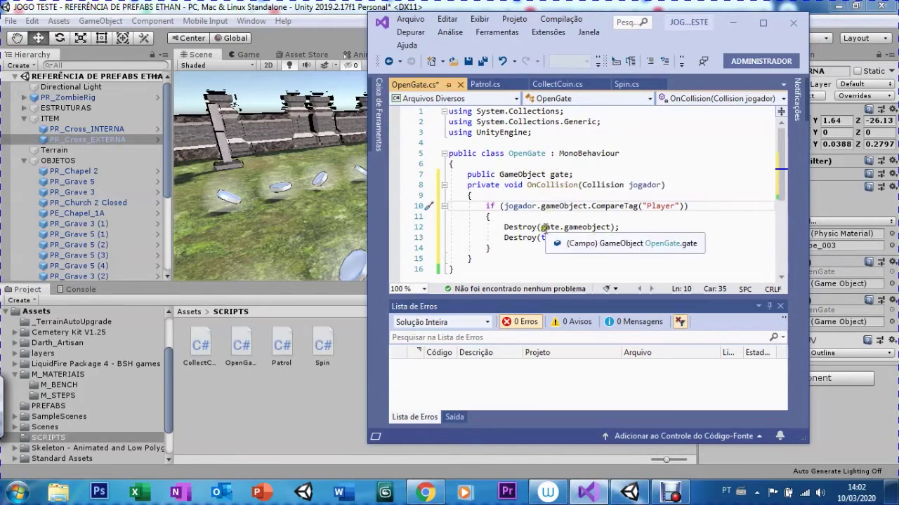
{"action": "left_click", "coordinate": [522, 238]}
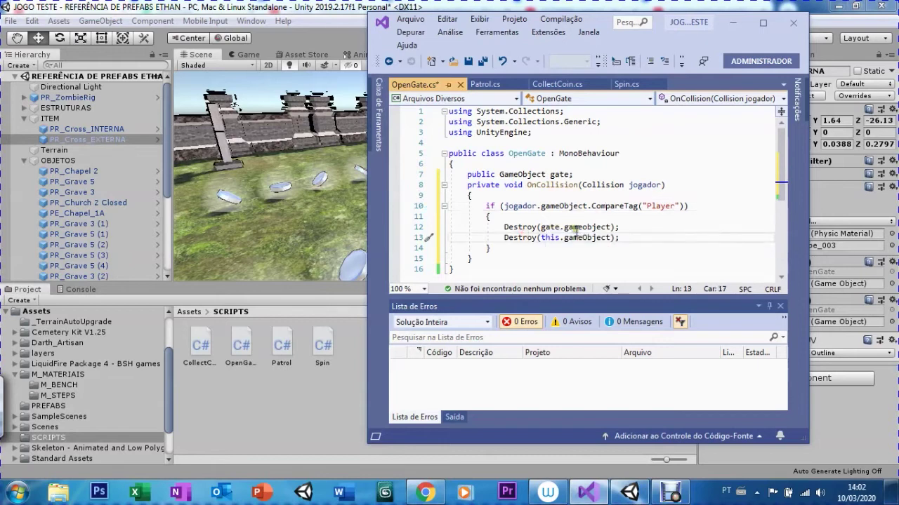
{"action": "left_click", "coordinate": [835, 421]}
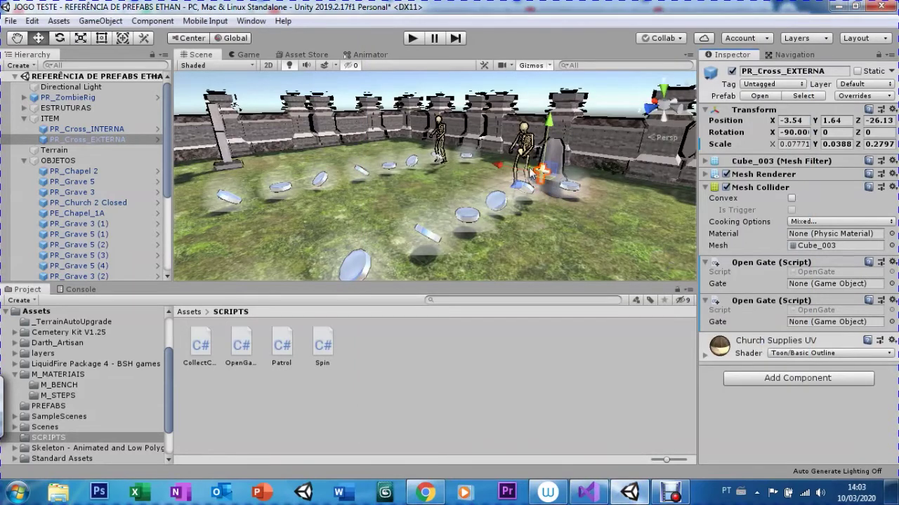
- Inspect PR_Cross_INTERNA's gate setup and try dragging PR_Gate_externo into a Gate field
{"action": "left_click", "coordinate": [90, 130]}
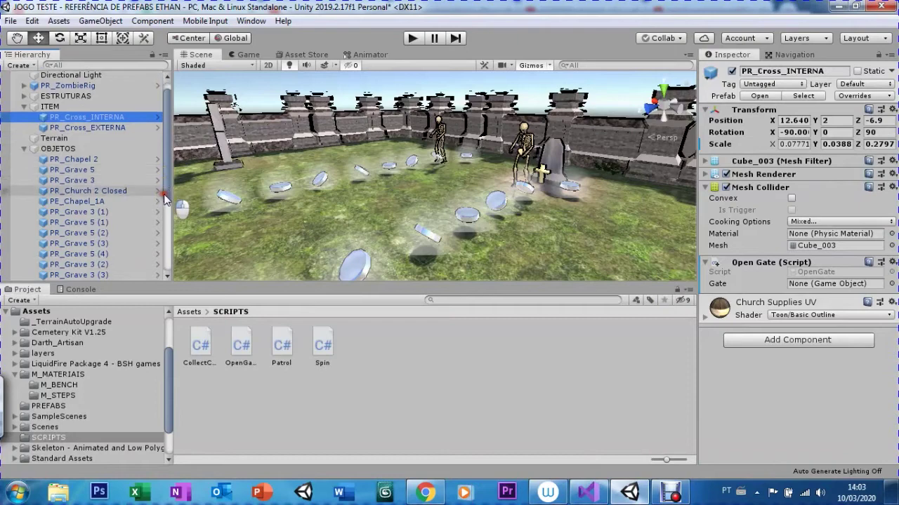
{"action": "scroll", "coordinate": [161, 204], "scroll_direction": "down", "scroll_amount": 3}
{"action": "scroll", "coordinate": [159, 226], "scroll_direction": "down", "scroll_amount": 2}
{"action": "scroll", "coordinate": [157, 236], "scroll_direction": "down", "scroll_amount": 2}
{"action": "scroll", "coordinate": [156, 245], "scroll_direction": "down", "scroll_amount": 2}
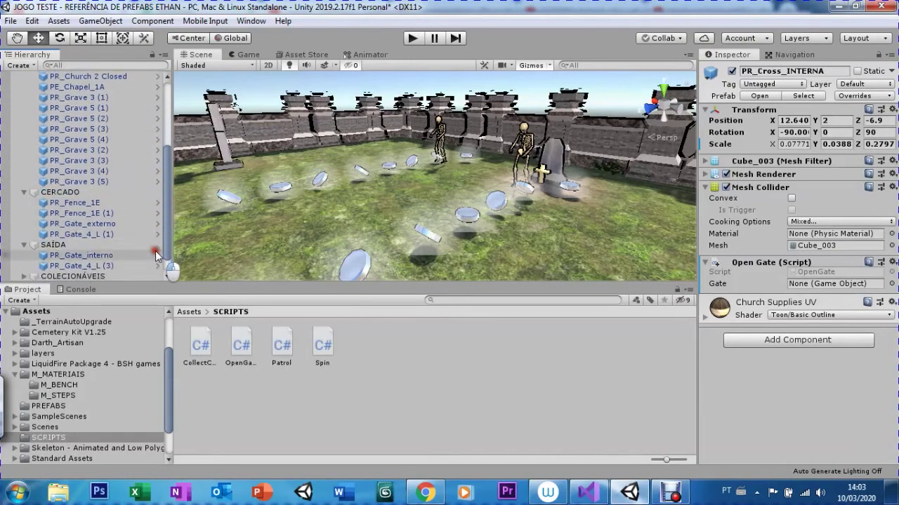
{"action": "left_click", "coordinate": [74, 222]}
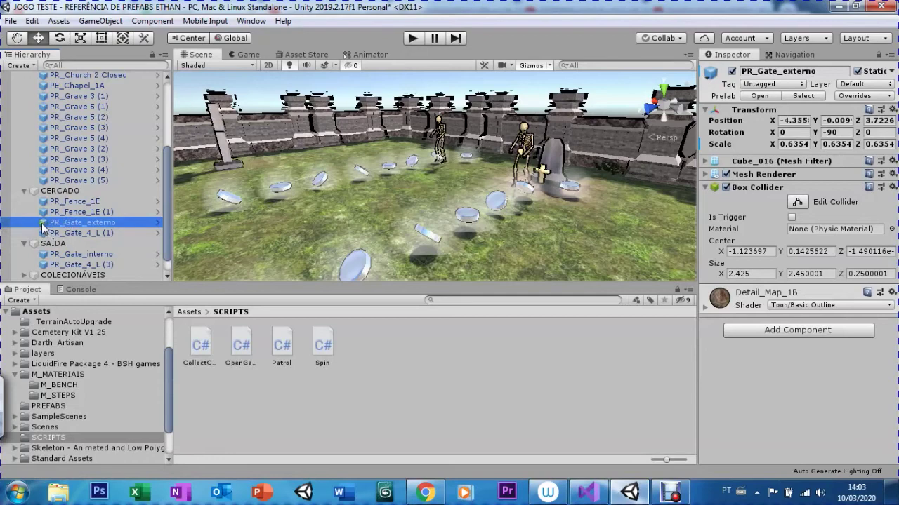
{"action": "left_click_drag", "start_coordinate": [44, 226], "coordinate": [774, 336]}
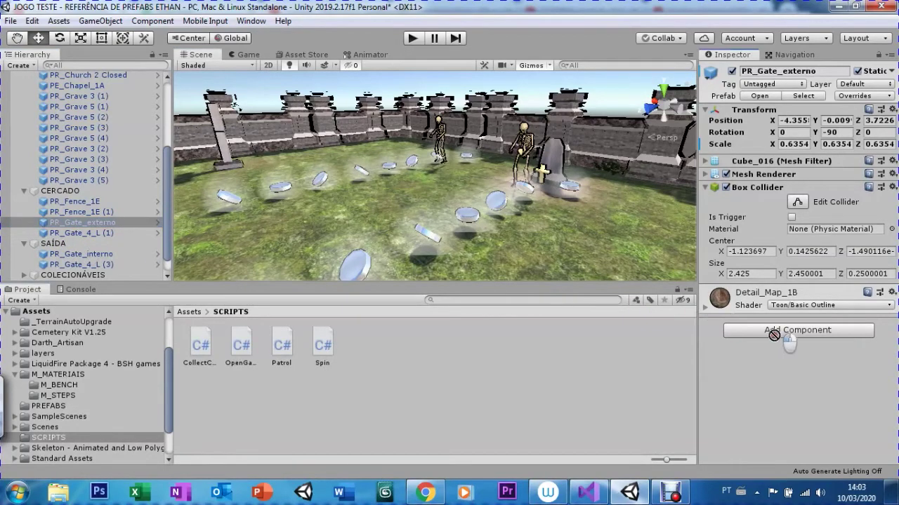
- On PR_Cross_EXTERNA, remove the duplicate Open Gate script, assign PR_Gate_externo as Gate, and start Play
{"action": "left_click", "coordinate": [537, 179]}
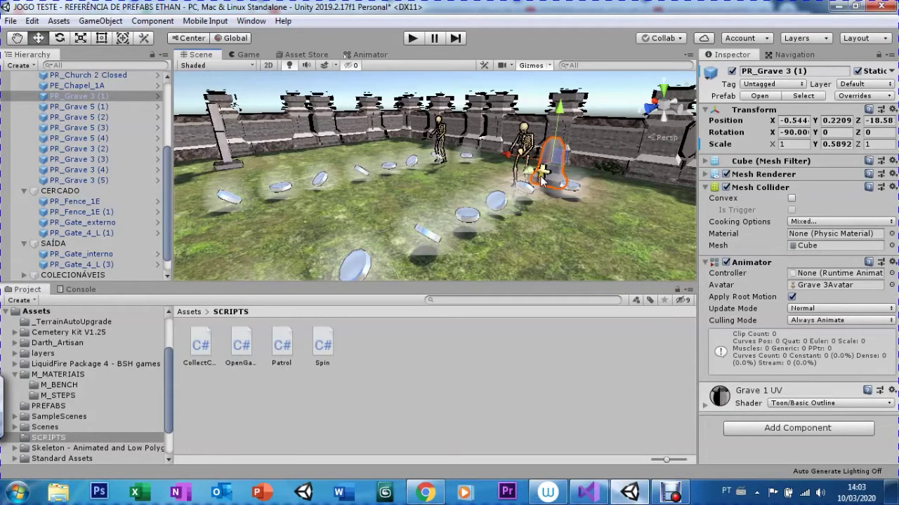
{"action": "left_click", "coordinate": [544, 175]}
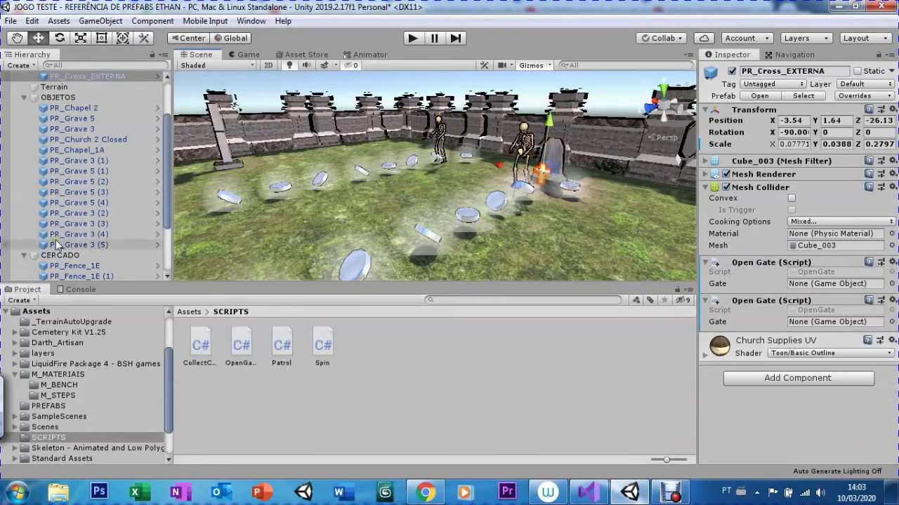
{"action": "left_click_drag", "start_coordinate": [166, 208], "coordinate": [166, 265]}
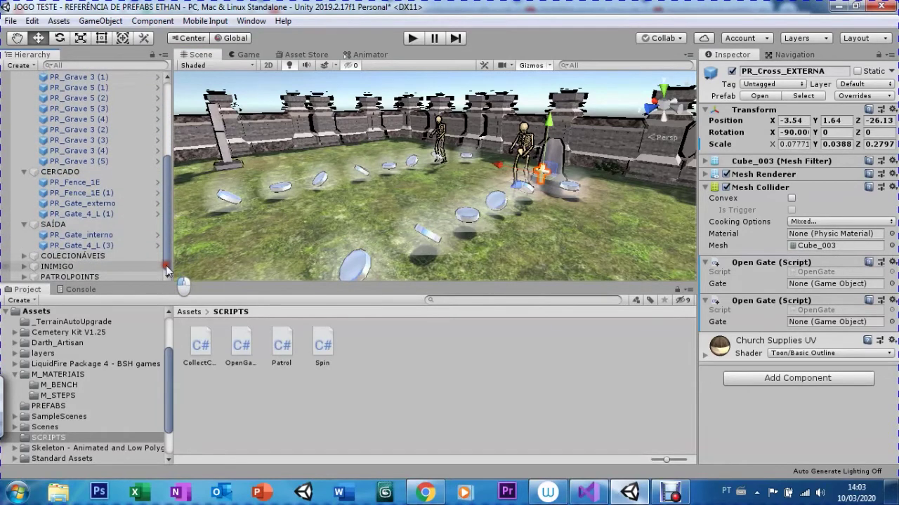
{"action": "right_click", "coordinate": [747, 264]}
{"action": "left_click", "coordinate": [771, 305]}
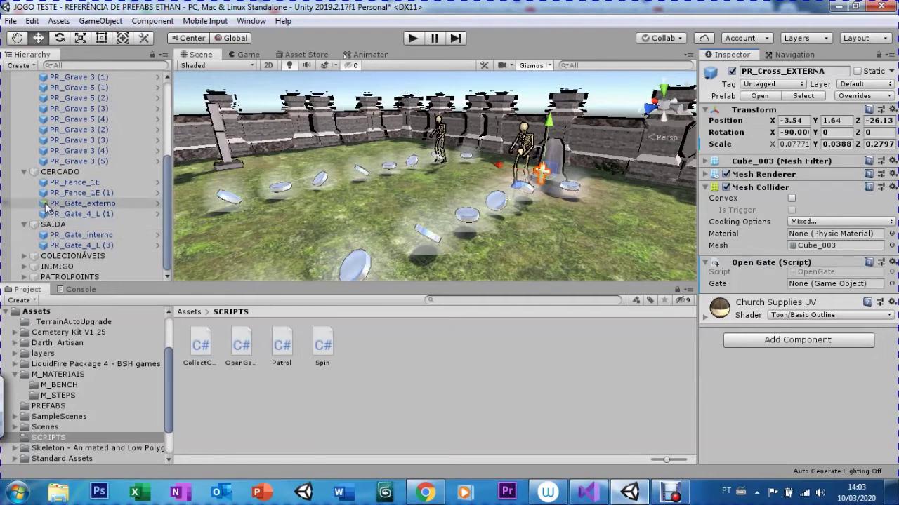
{"action": "left_click_drag", "start_coordinate": [45, 204], "coordinate": [826, 286]}
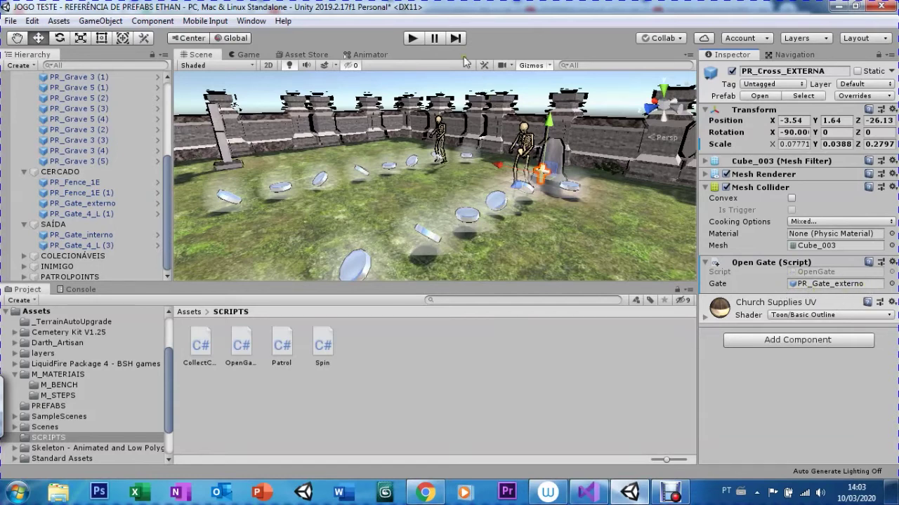
{"action": "left_click", "coordinate": [415, 43]}
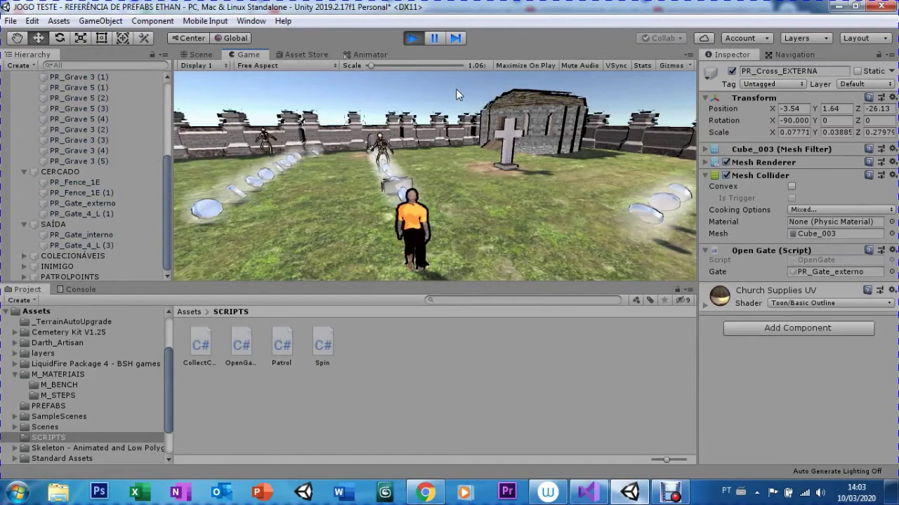
- Walk the Player past the orbs and mausoleum, through the outer wall gate, and back
{"action": "key", "text": "w"}
{"action": "key", "text": "a"}
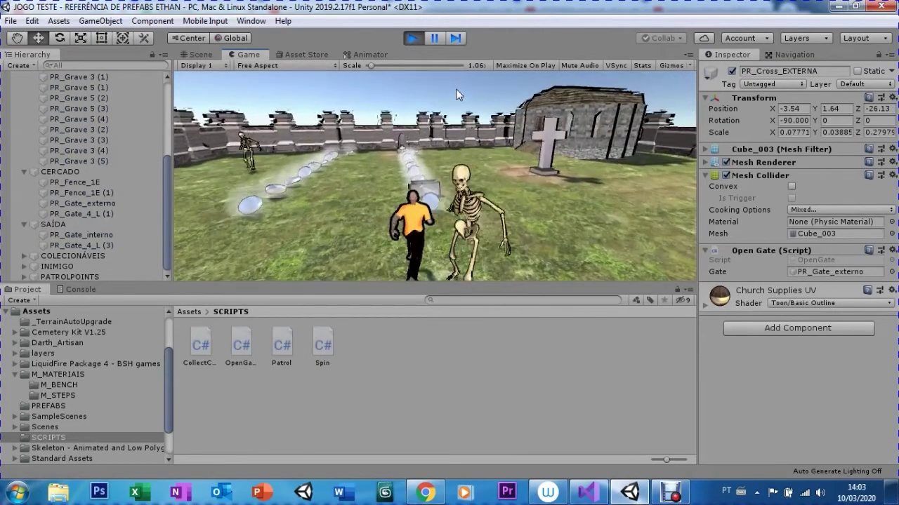
{"action": "key", "text": "w"}
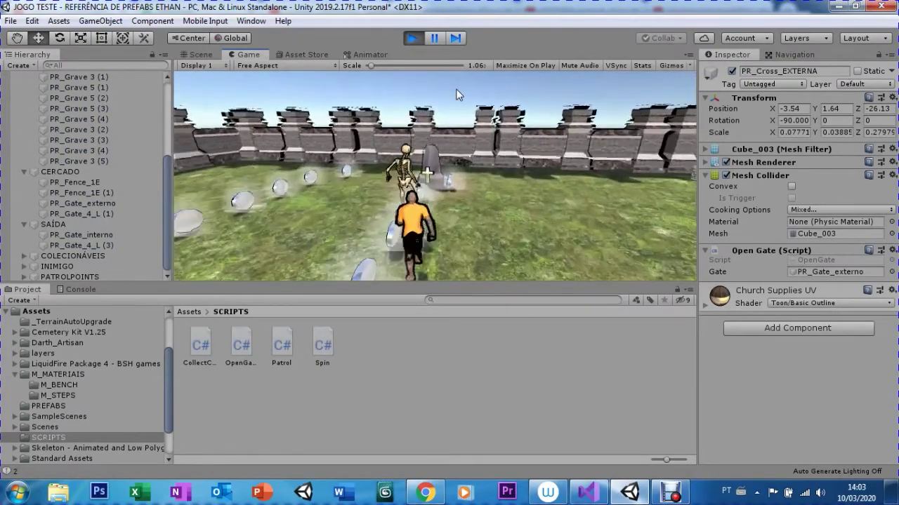
{"action": "key", "text": "d"}
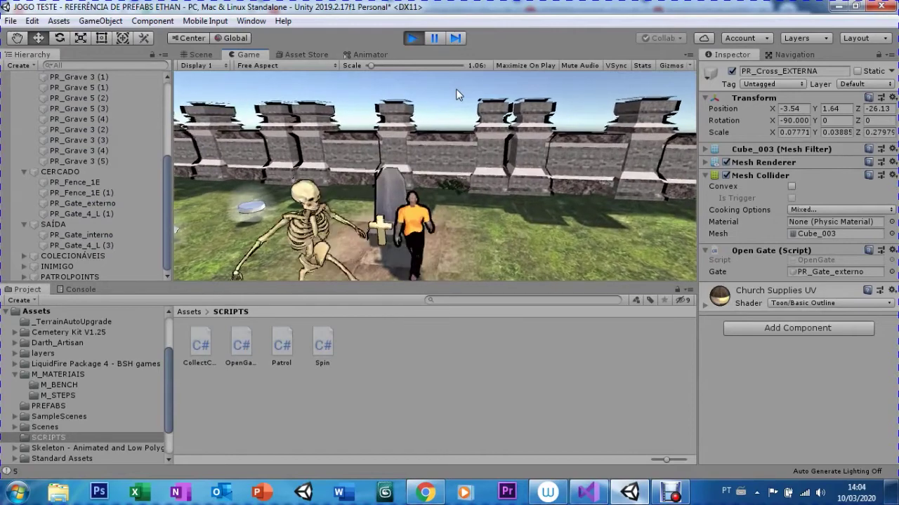
{"action": "key", "text": "a"}
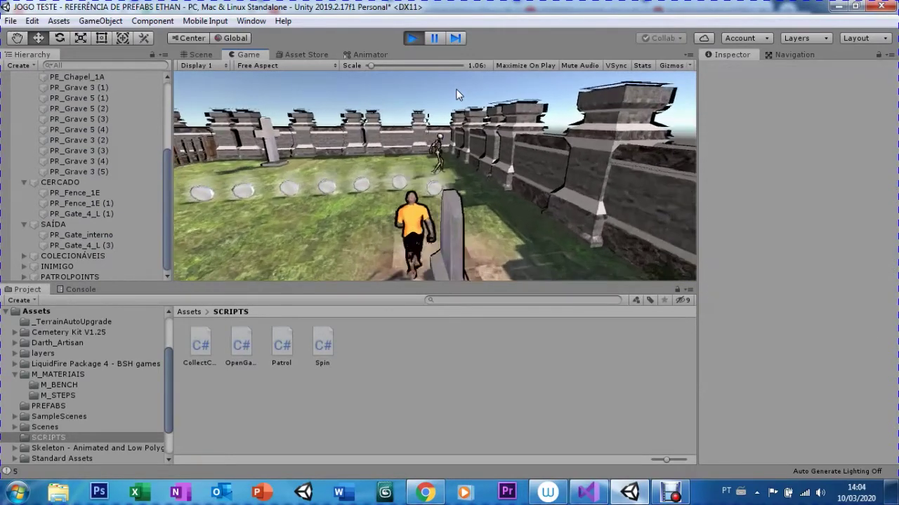
{"action": "key", "text": "d"}
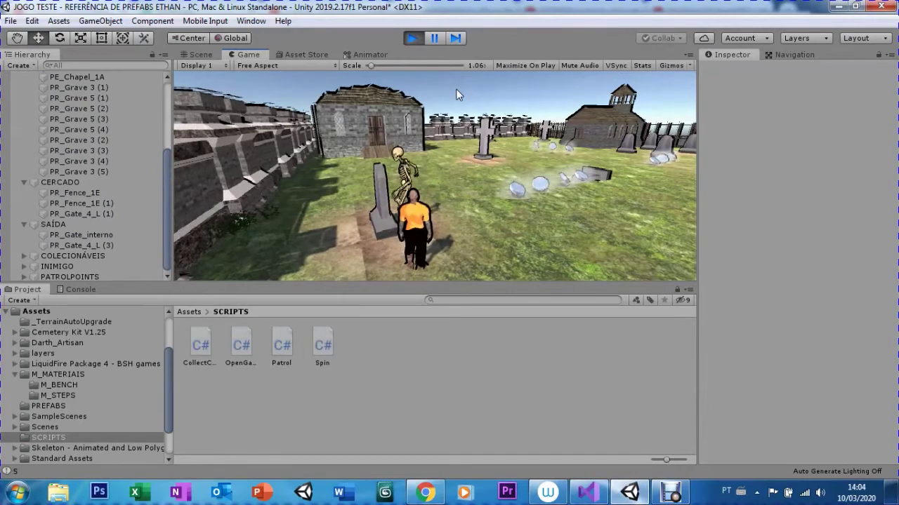
{"action": "key", "text": "d"}
{"action": "key", "text": "a"}
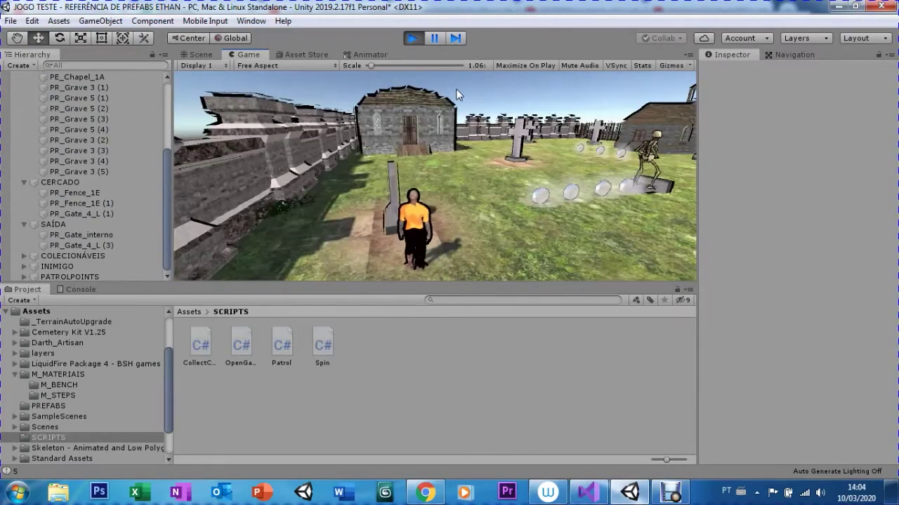
{"action": "key", "text": "a"}
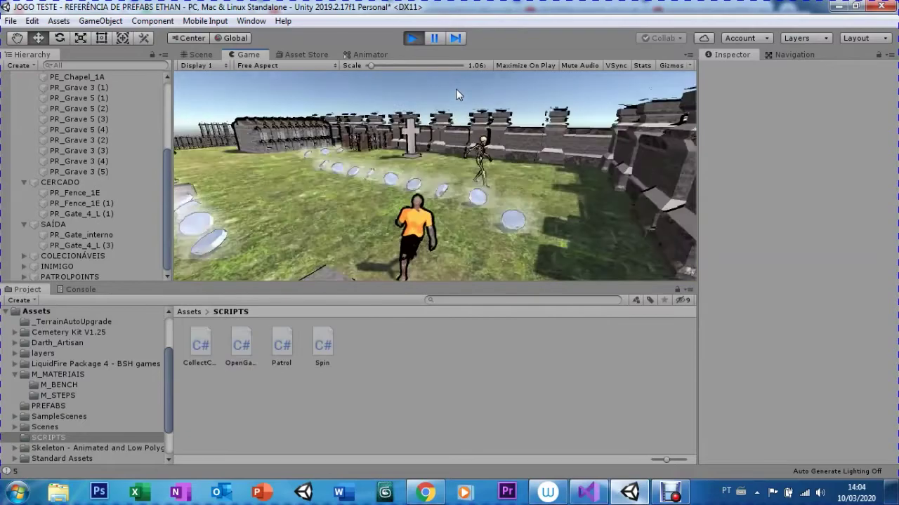
{"action": "key", "text": "a"}
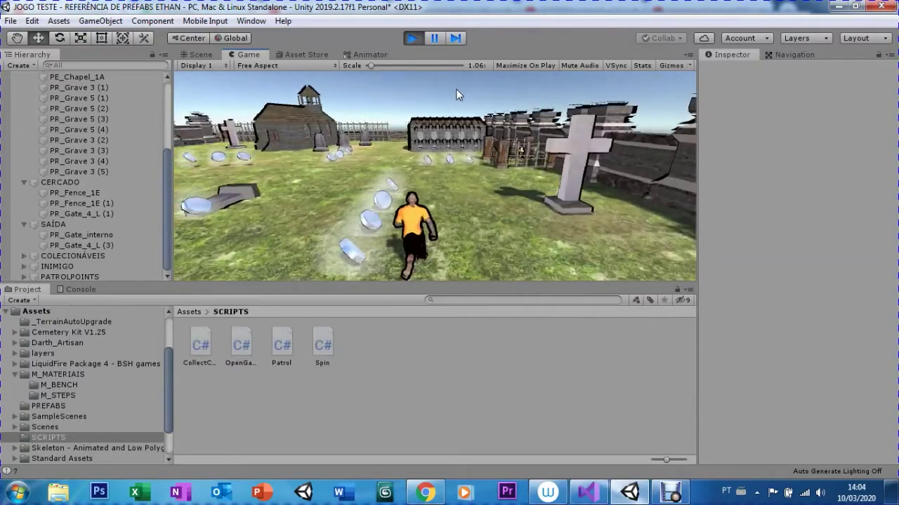
{"action": "key", "text": "d"}
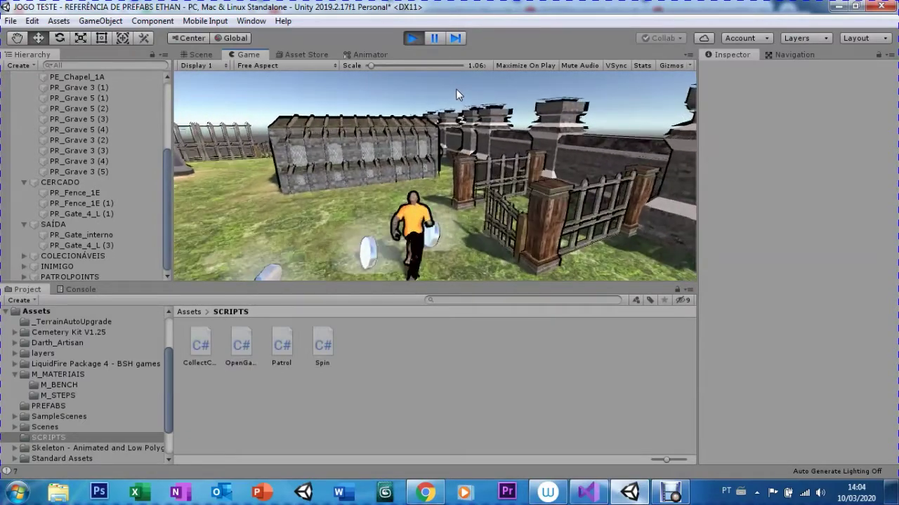
{"action": "key", "text": "w"}
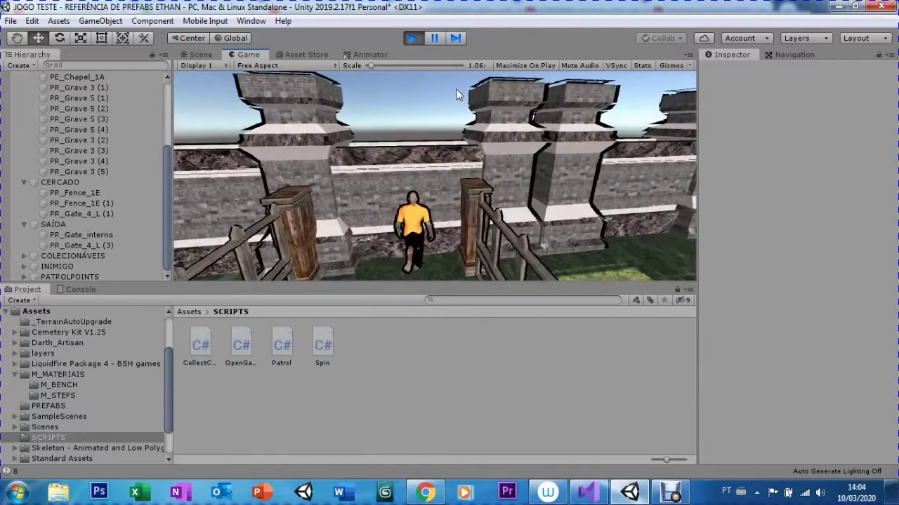
{"action": "key", "text": "s"}
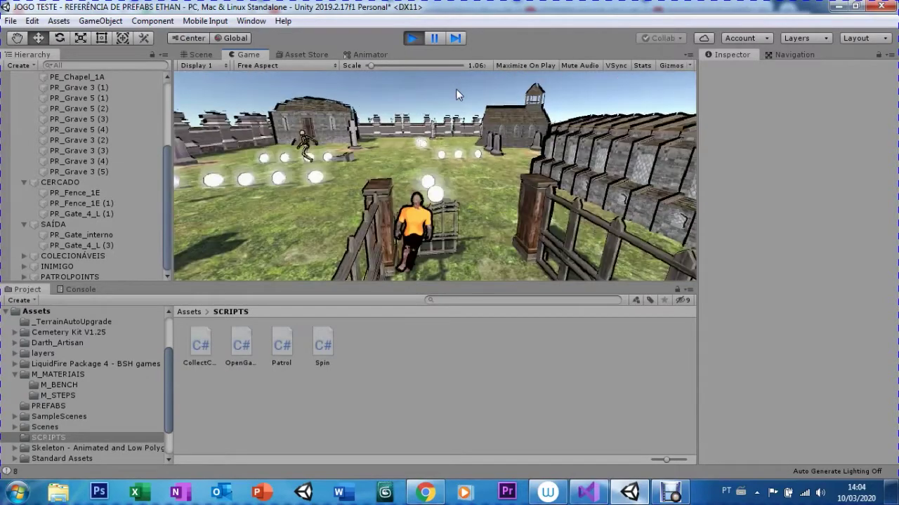
{"action": "key", "text": "a"}
{"action": "key", "text": "w"}
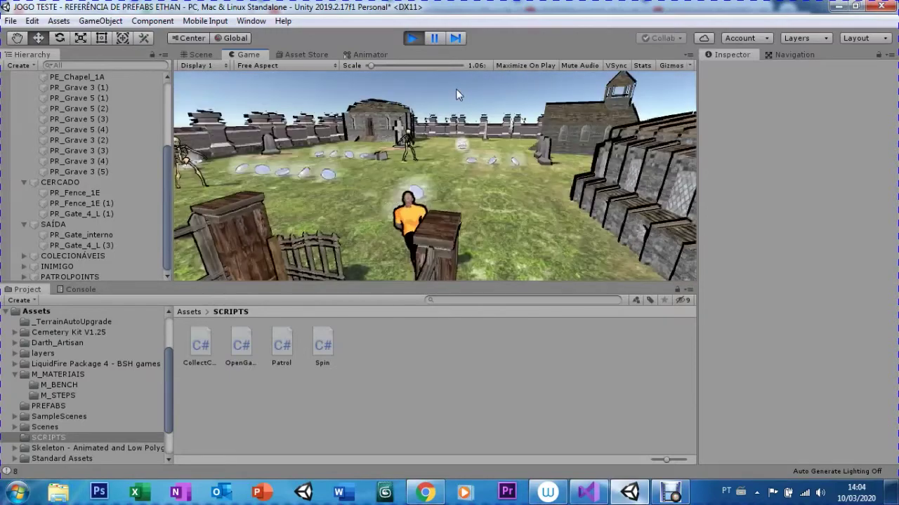
{"action": "key", "text": "a"}
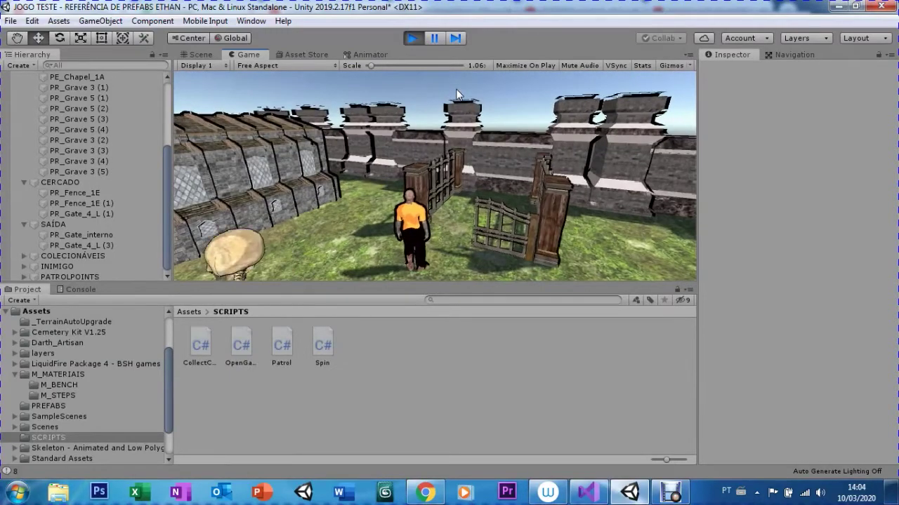
- Stop Play mode, select PR_Cross_INTERNA, and orbit the Scene view to the chapel and gate
{"action": "left_click", "coordinate": [414, 37]}
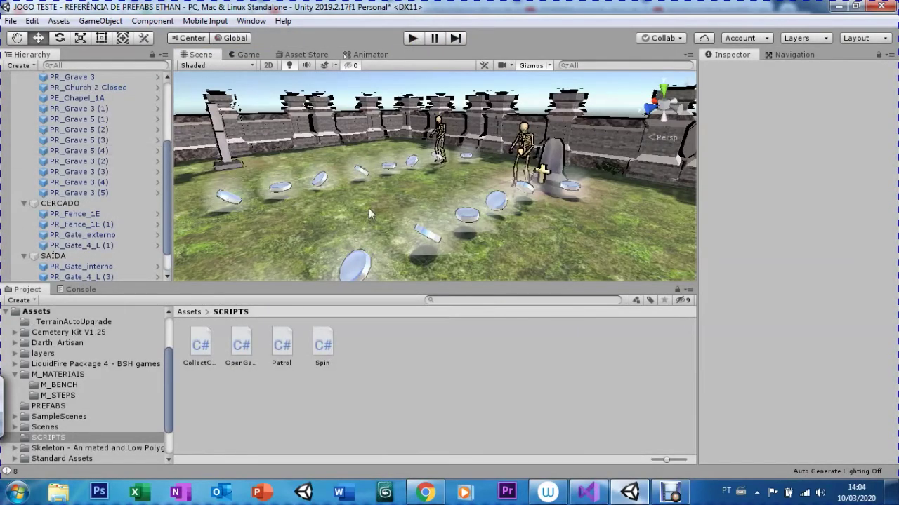
{"action": "left_click", "coordinate": [542, 172]}
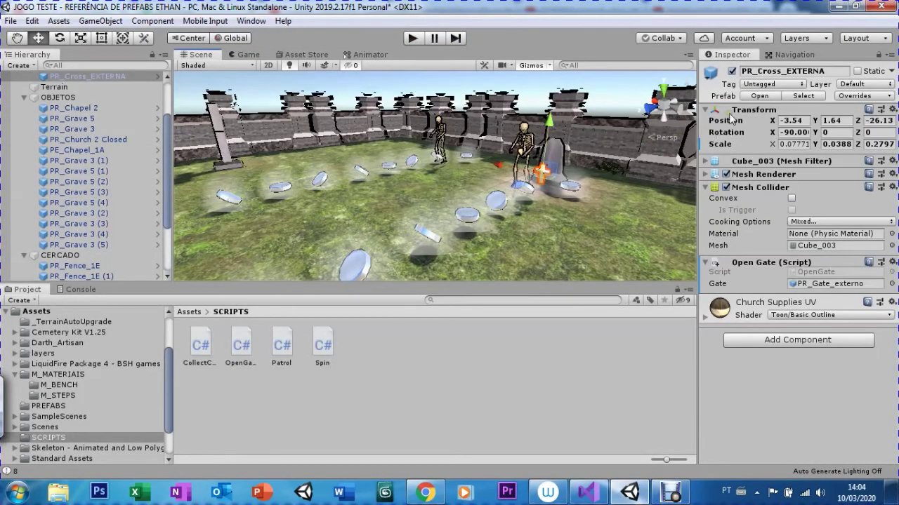
{"action": "right_click_drag", "start_coordinate": [484, 196], "coordinate": [327, 144]}
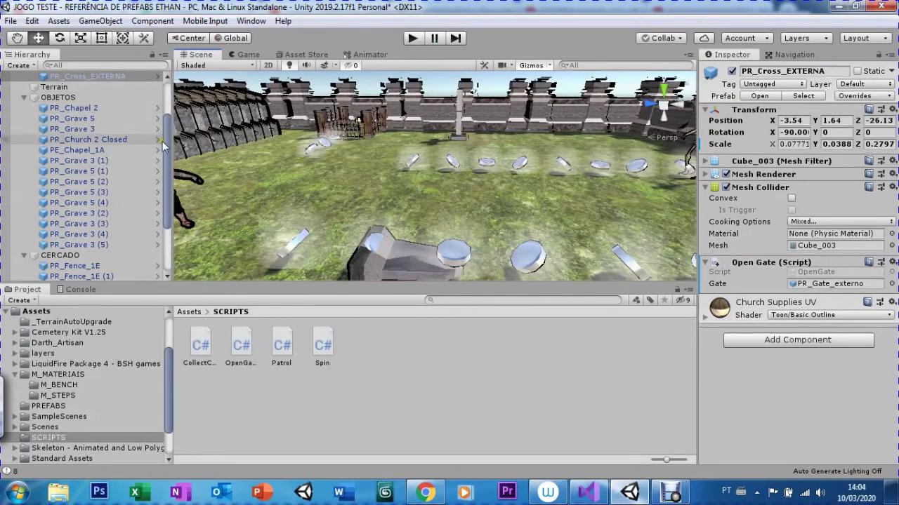
{"action": "left_click_drag", "start_coordinate": [168, 142], "coordinate": [169, 116]}
{"action": "left_click", "coordinate": [66, 104]}
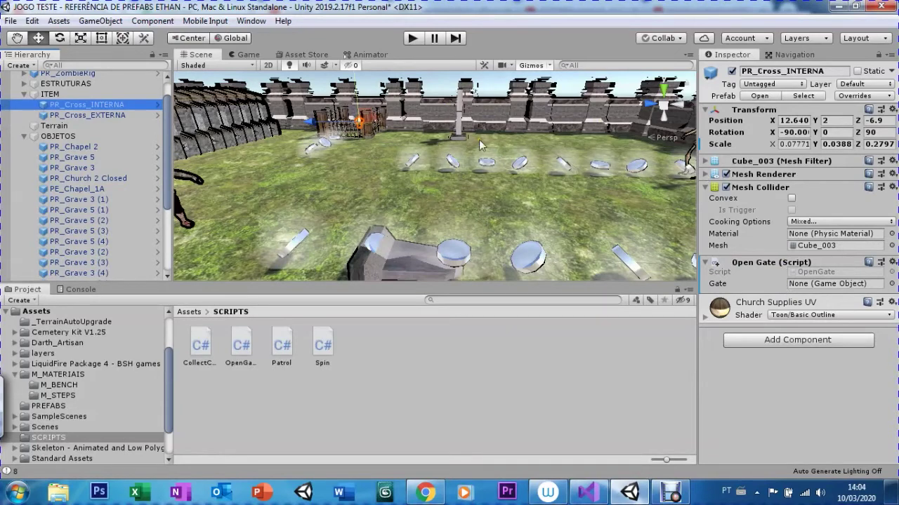
{"action": "right_click_drag", "start_coordinate": [487, 133], "coordinate": [591, 196]}
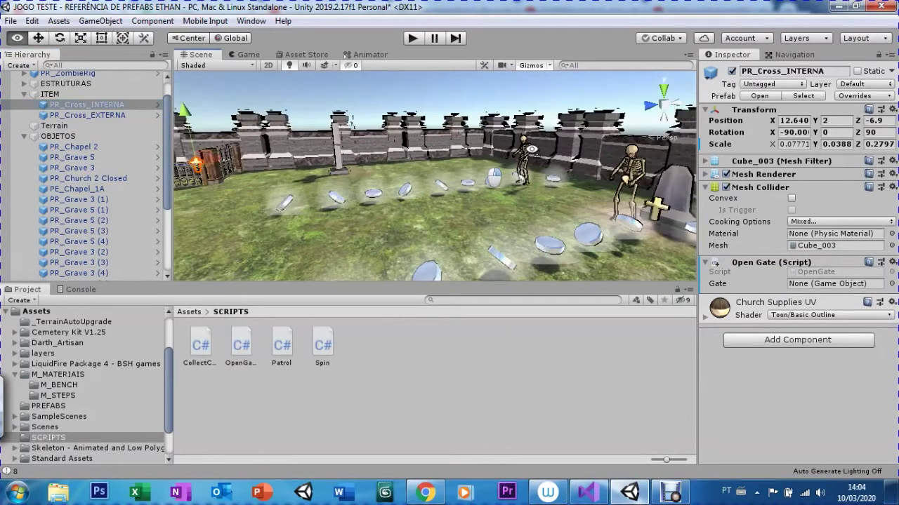
{"action": "right_click_drag", "start_coordinate": [569, 166], "coordinate": [378, 170]}
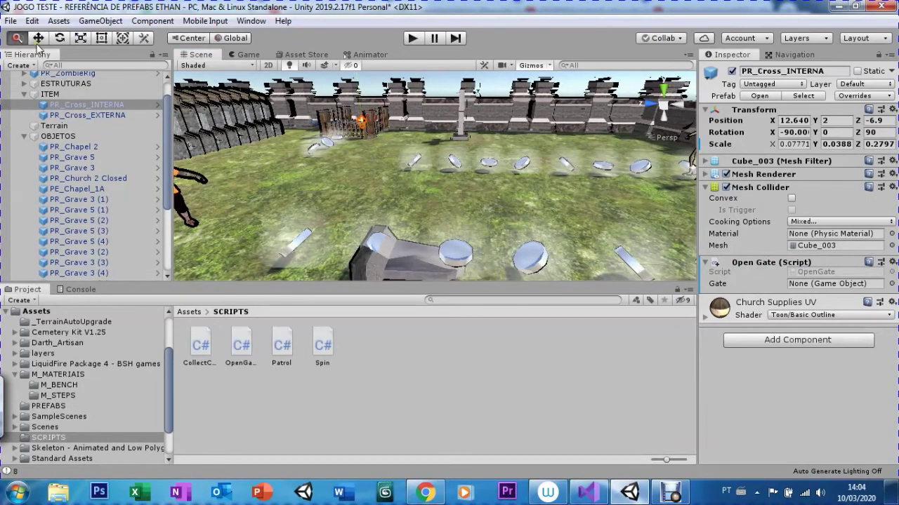
{"action": "mouse_move", "coordinate": [276, 146]}
{"action": "right_mouse_down"}
{"action": "mouse_move", "coordinate": [412, 218]}
{"action": "mouse_move", "coordinate": [527, 235]}
{"action": "right_mouse_up"}
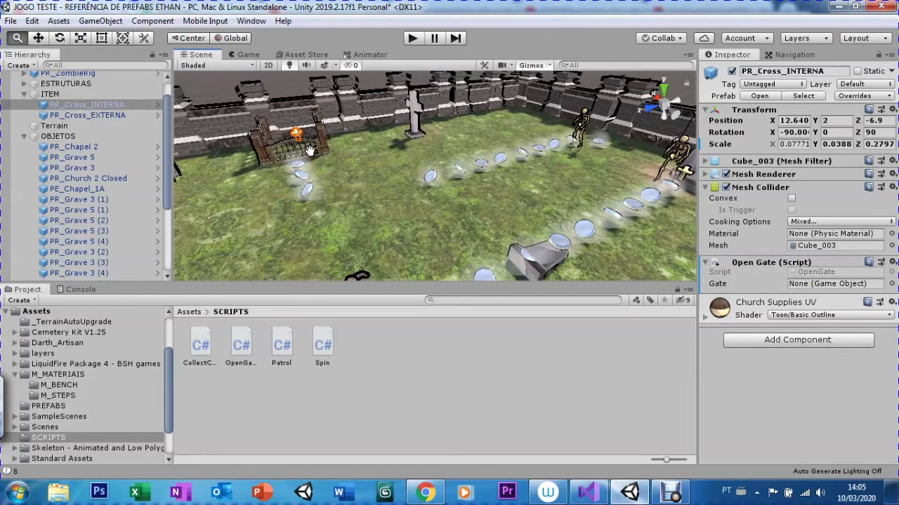
{"action": "mouse_move", "coordinate": [310, 151]}
{"action": "right_mouse_down"}
{"action": "mouse_move", "coordinate": [395, 156]}
{"action": "mouse_move", "coordinate": [291, 158]}
{"action": "right_mouse_up"}
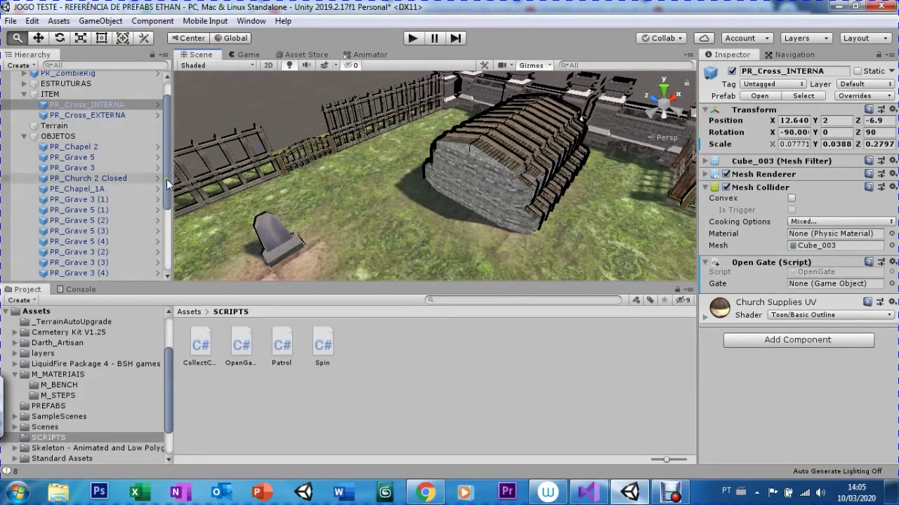
- Assign PR_Gate_interno to PR_Cross_INTERNA's Open Gate field, then start Play
{"action": "left_click", "coordinate": [21, 136]}
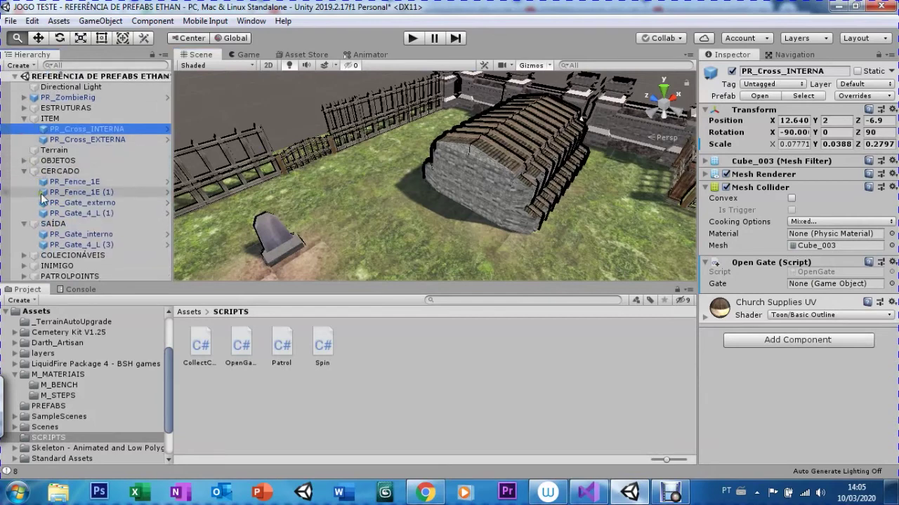
{"action": "left_click", "coordinate": [23, 170]}
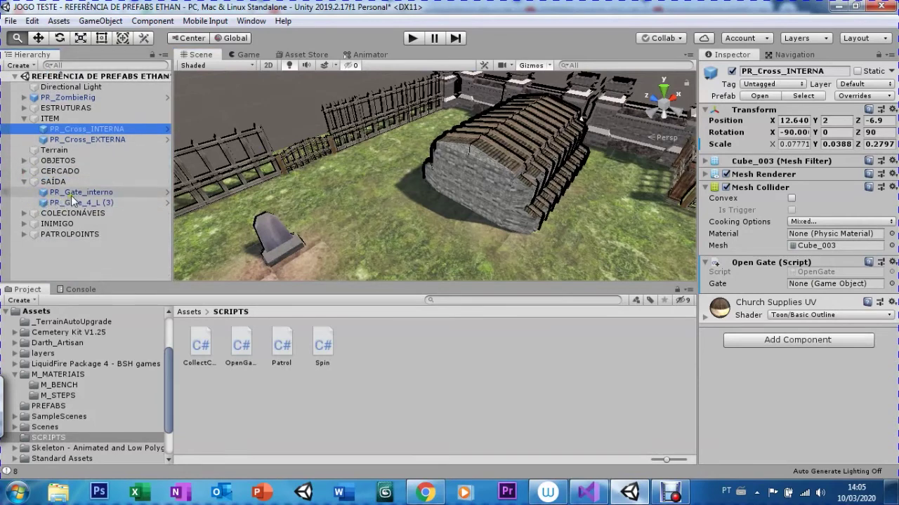
{"action": "left_click", "coordinate": [67, 192]}
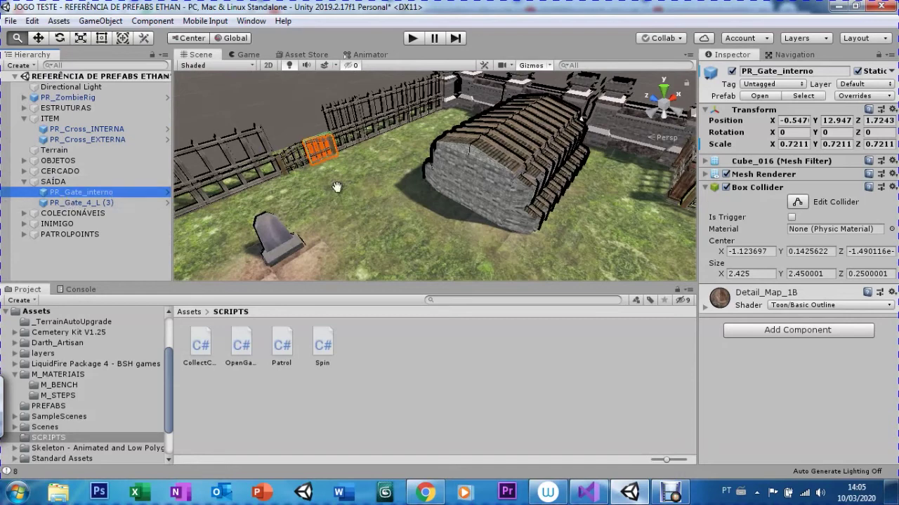
{"action": "left_click_drag", "start_coordinate": [337, 187], "coordinate": [253, 166]}
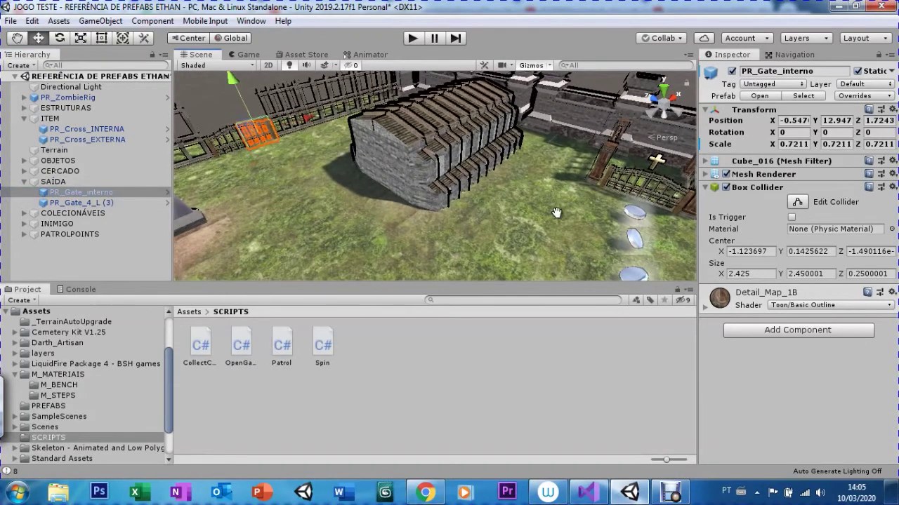
{"action": "left_click", "coordinate": [656, 164]}
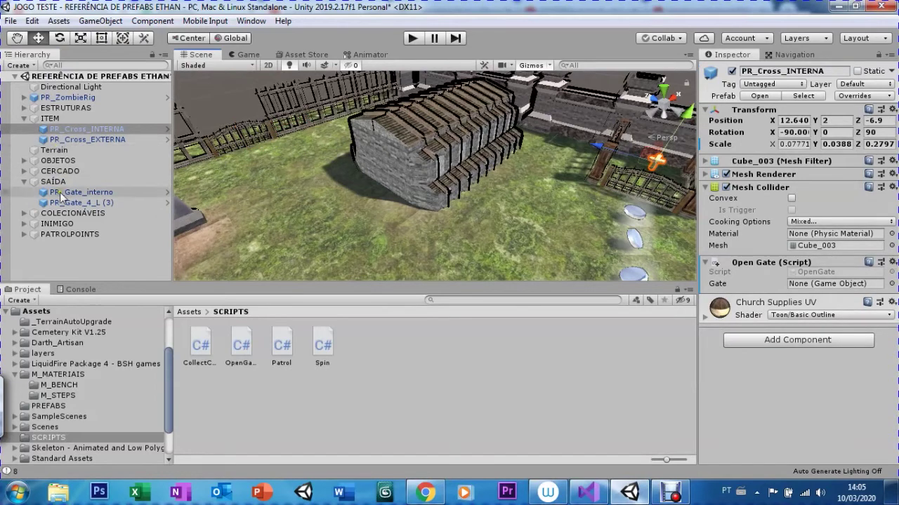
{"action": "left_click_drag", "start_coordinate": [44, 193], "coordinate": [811, 285]}
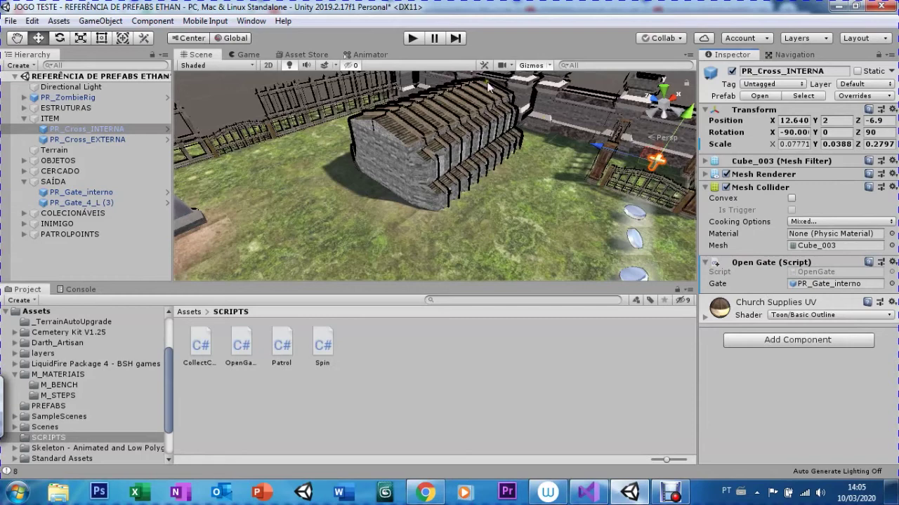
{"action": "left_click", "coordinate": [415, 41]}
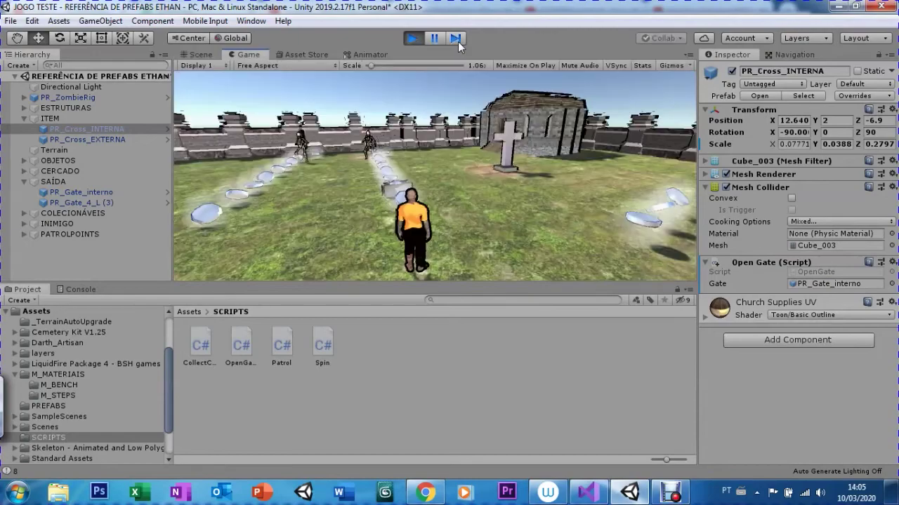
- Run the Player to the cross, through the opened inner gate to the fence, then stop with Ctrl+P
{"action": "key", "text": "w"}
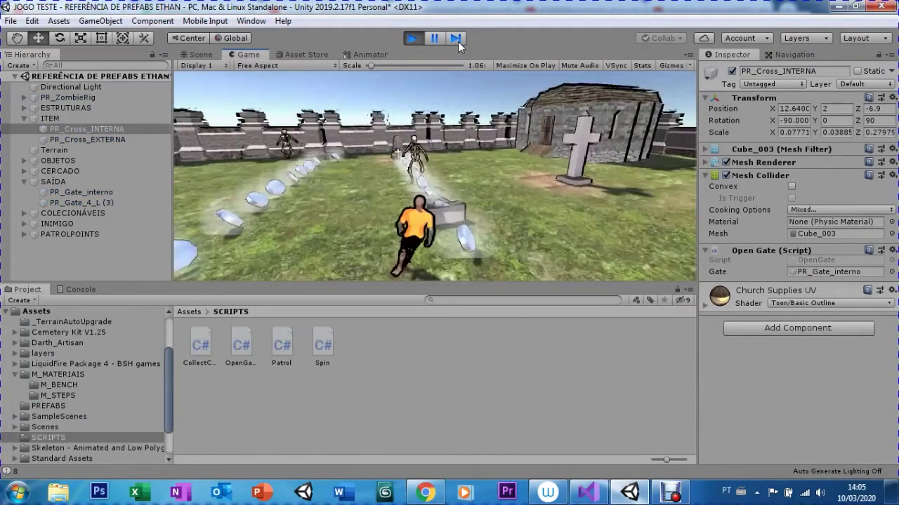
{"action": "key", "text": "a"}
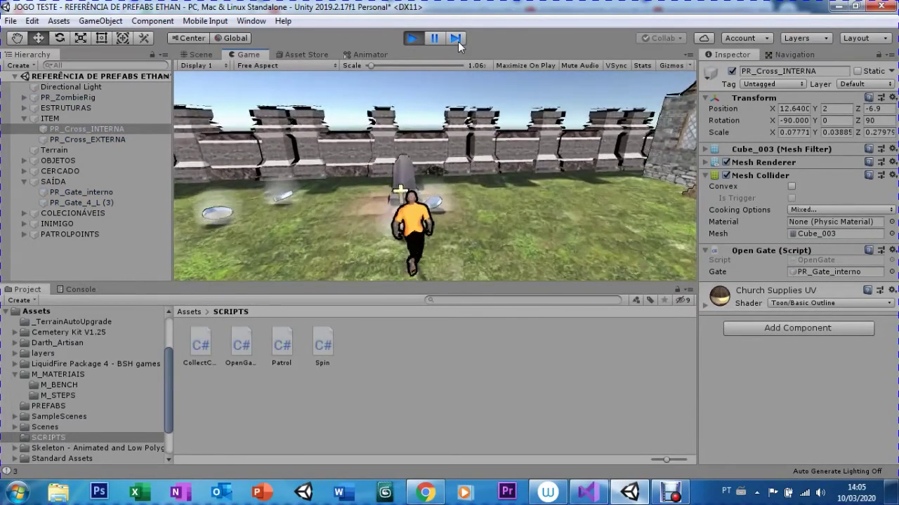
{"action": "key", "text": "a"}
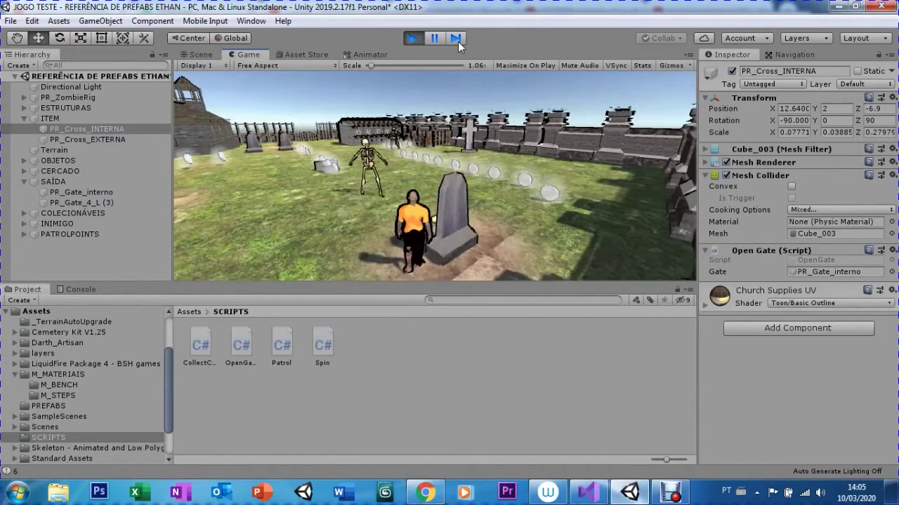
{"action": "key", "text": "w"}
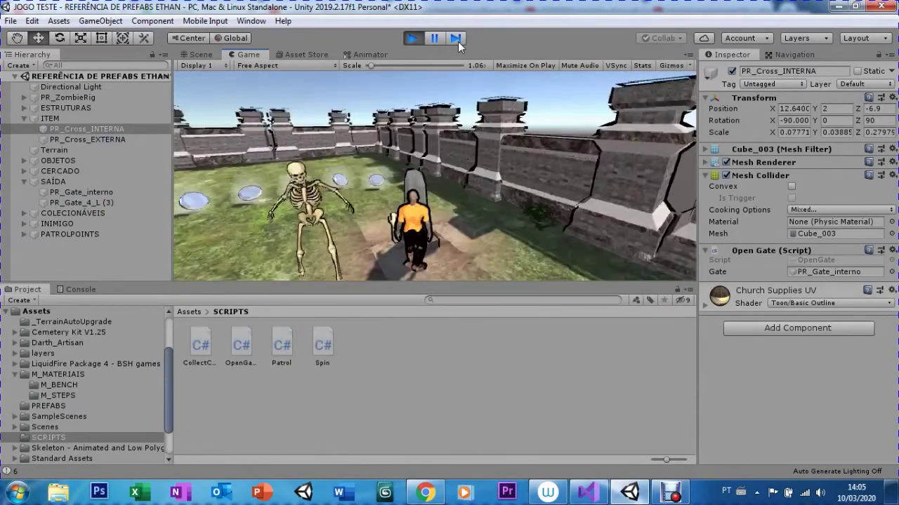
{"action": "key", "text": "a"}
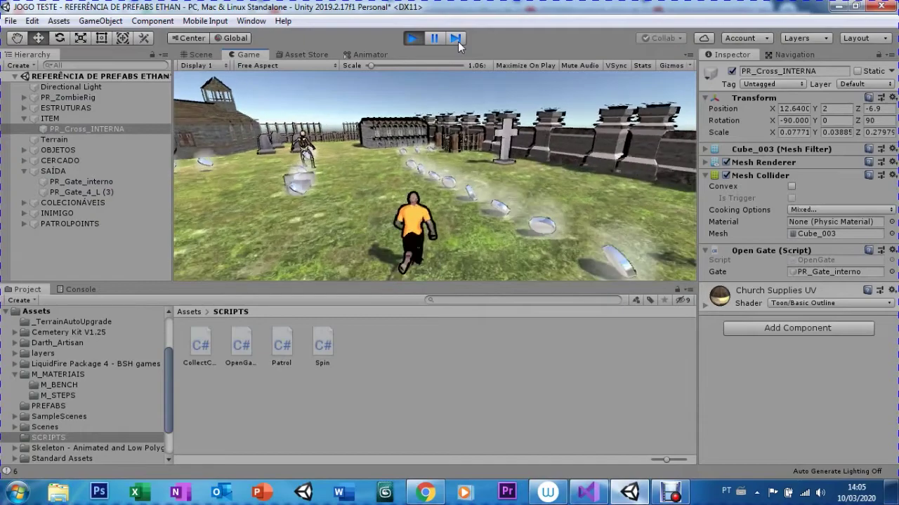
{"action": "key", "text": "a"}
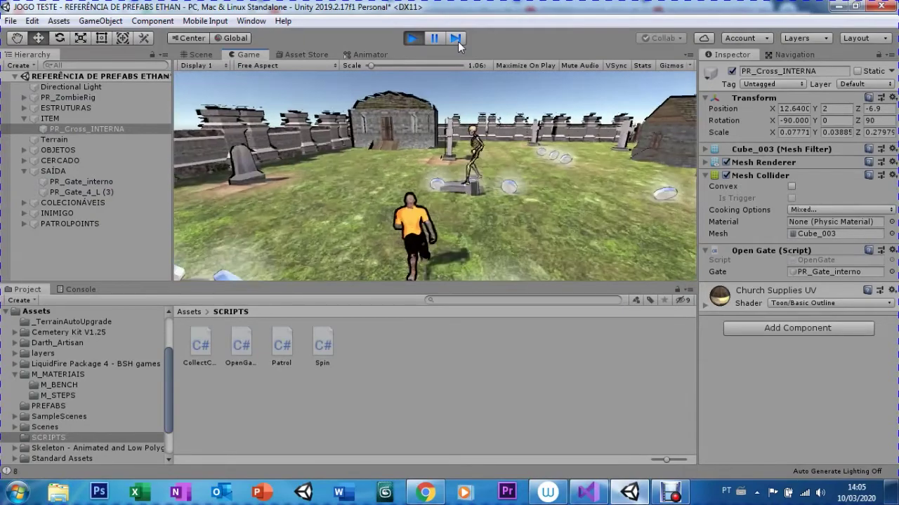
{"action": "key", "text": "d"}
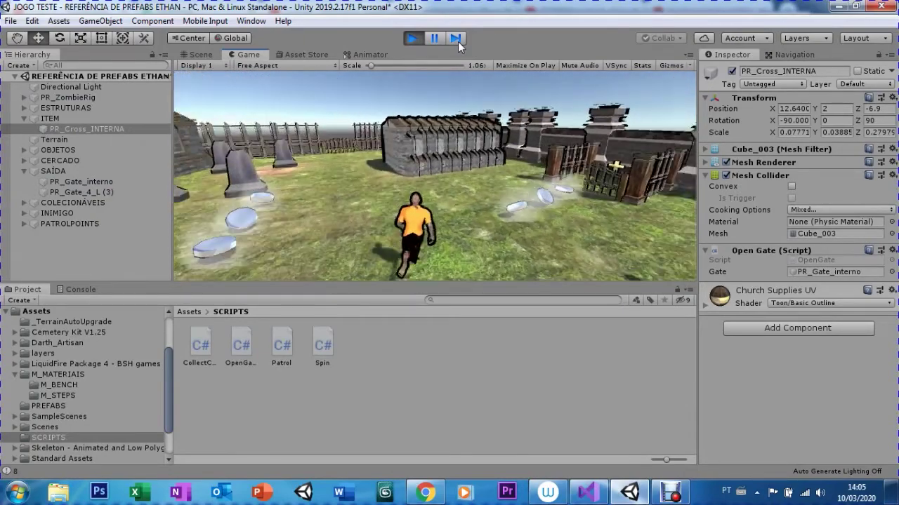
{"action": "key", "text": "d"}
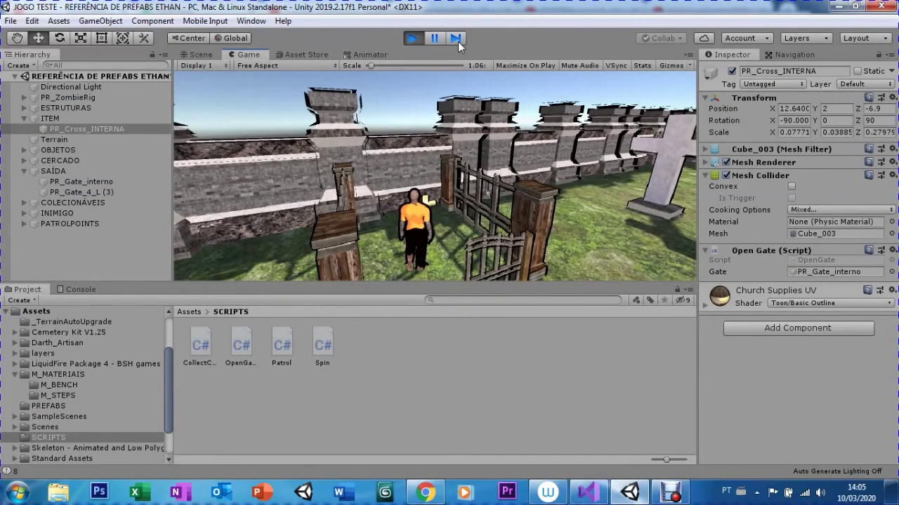
{"action": "key", "text": "d"}
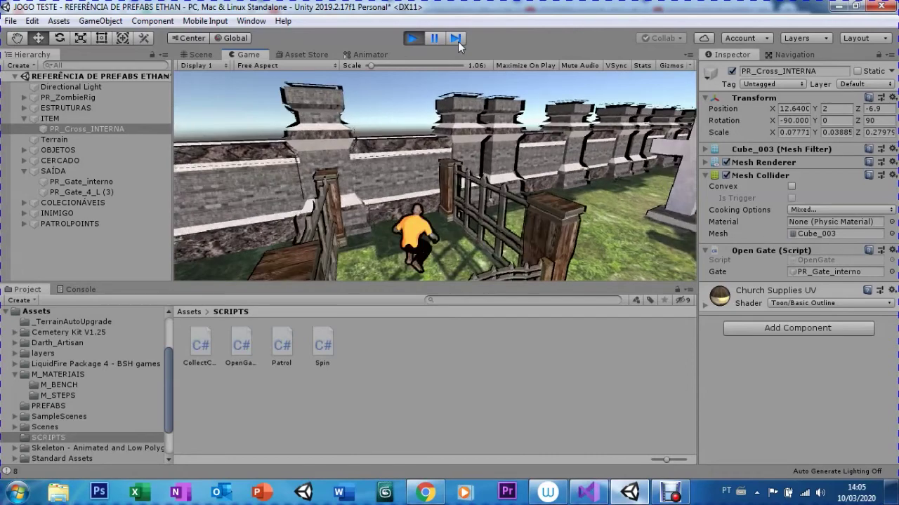
{"action": "key", "text": "w"}
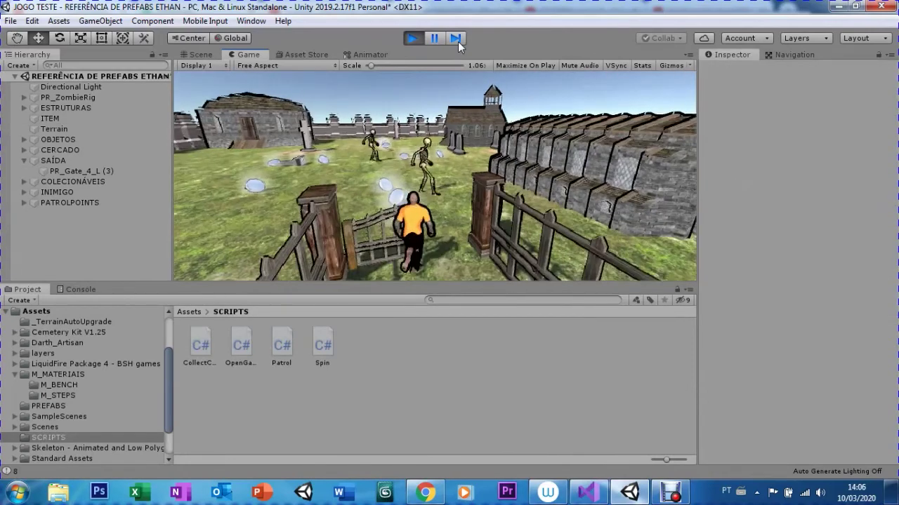
{"action": "key", "text": "d"}
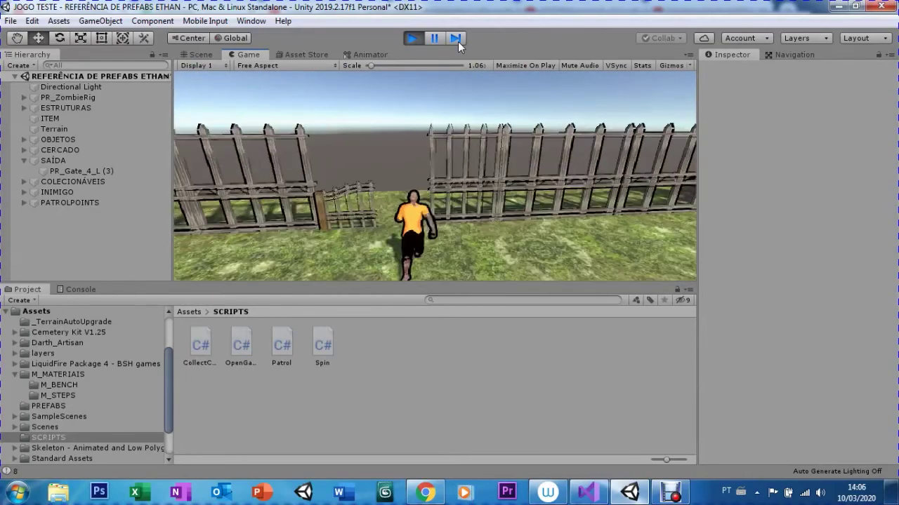
{"action": "key", "text": "a"}
{"action": "key", "text": "a"}
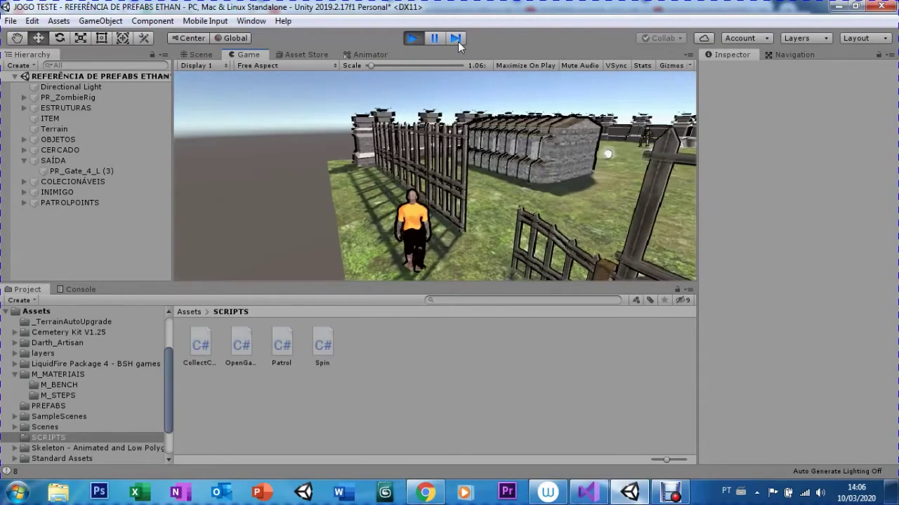
{"action": "key", "text": "d"}
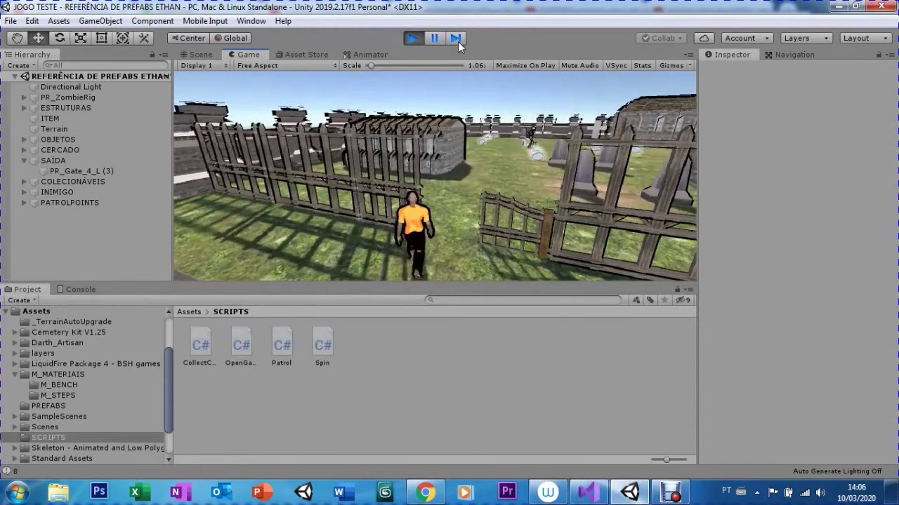
{"action": "key", "text": "a"}
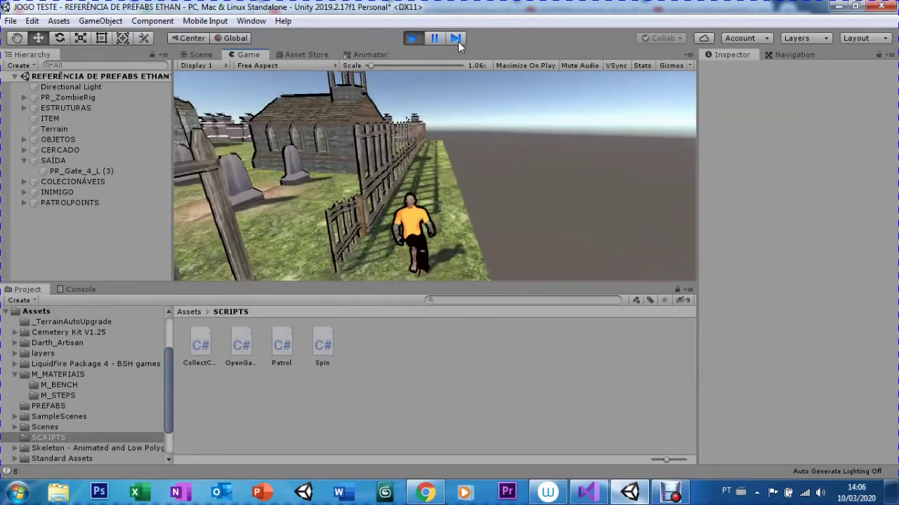
{"action": "key", "text": "d"}
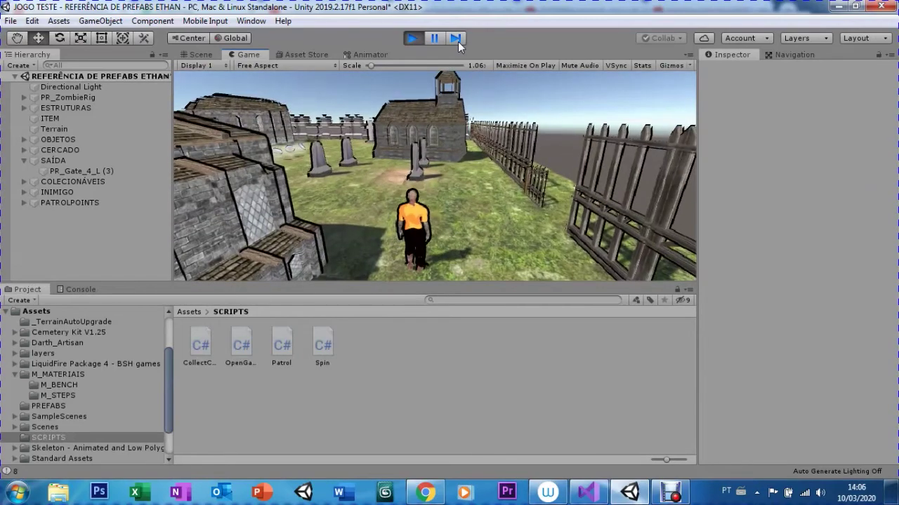
{"action": "key", "text": "ctrl+p"}
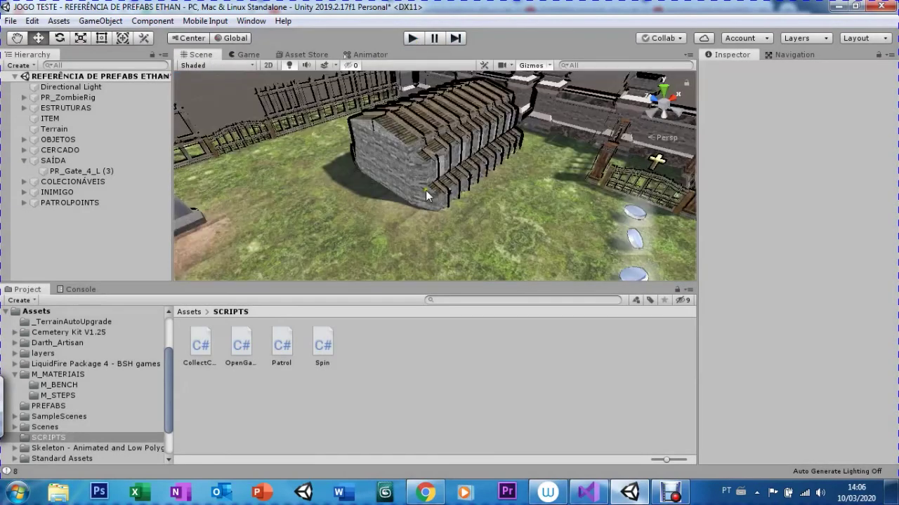
{"action": "mouse_move", "coordinate": [368, 187]}
{"action": "left_mouse_down", "text": "alt"}
{"action": "mouse_move", "coordinate": [397, 220]}
{"action": "mouse_move", "coordinate": [402, 153]}
{"action": "left_mouse_up", "text": "alt"}
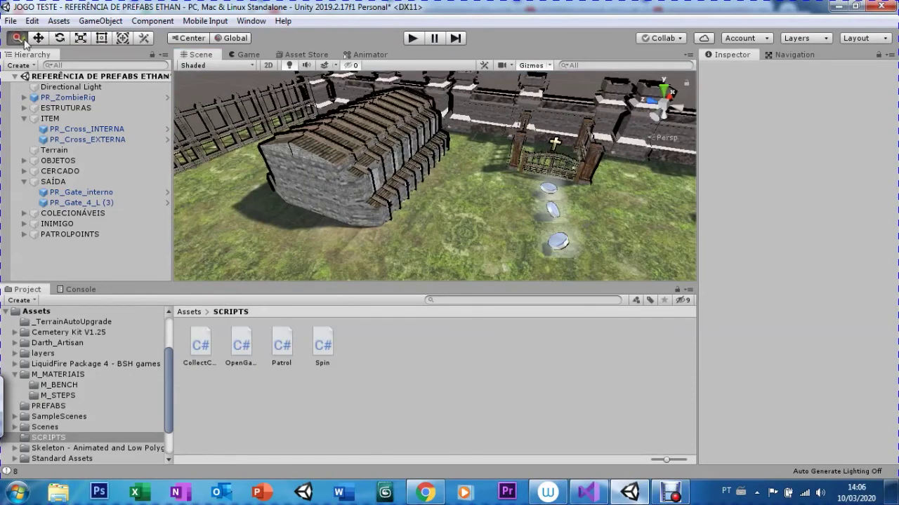
{"action": "scroll", "coordinate": [447, 216], "scroll_direction": "up", "scroll_amount": 5}
{"action": "left_click_drag", "start_coordinate": [447, 216], "coordinate": [514, 164], "text": "alt"}
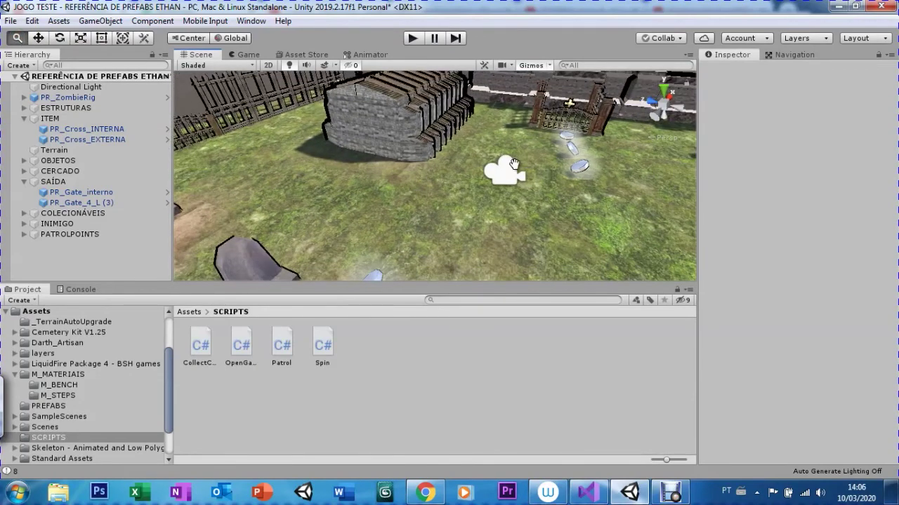
{"action": "left_click_drag", "start_coordinate": [451, 155], "coordinate": [589, 188], "text": "alt"}
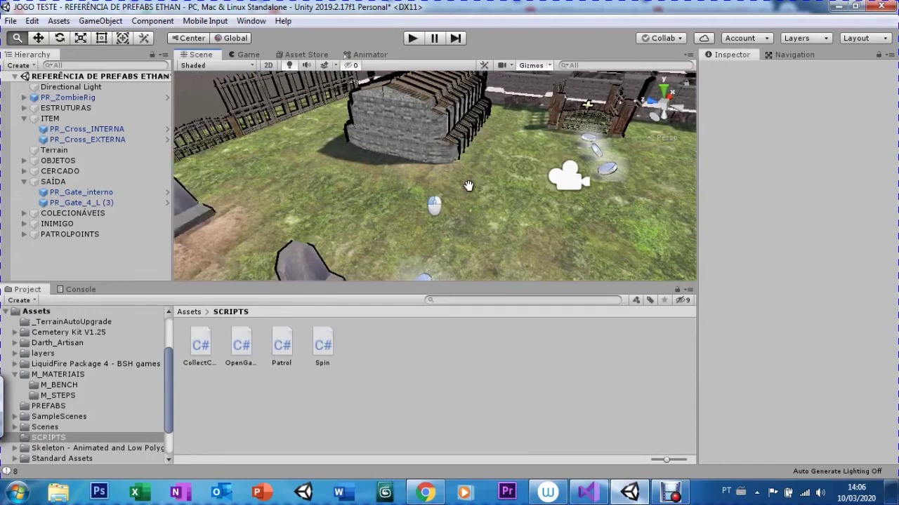